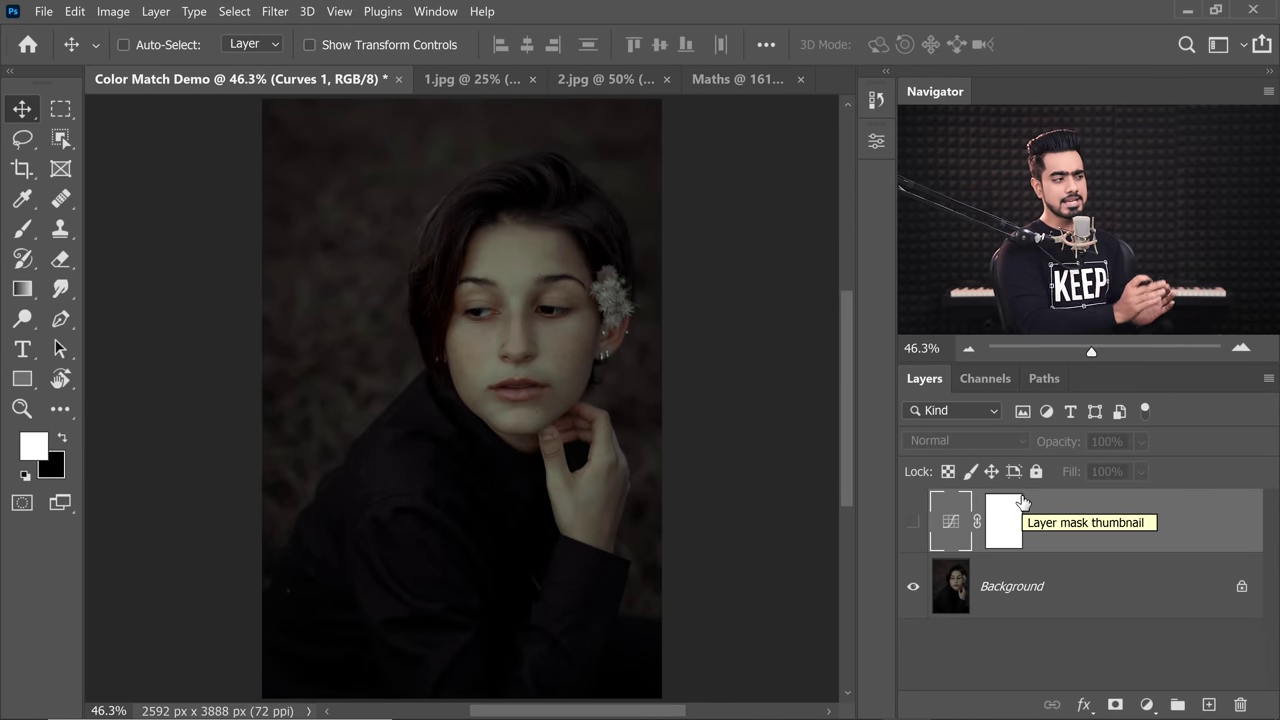
Step: Preview the 1.jpg and 2.jpg reference portraits, then switch on the Curves 1 adjustment
left_click(476, 85)
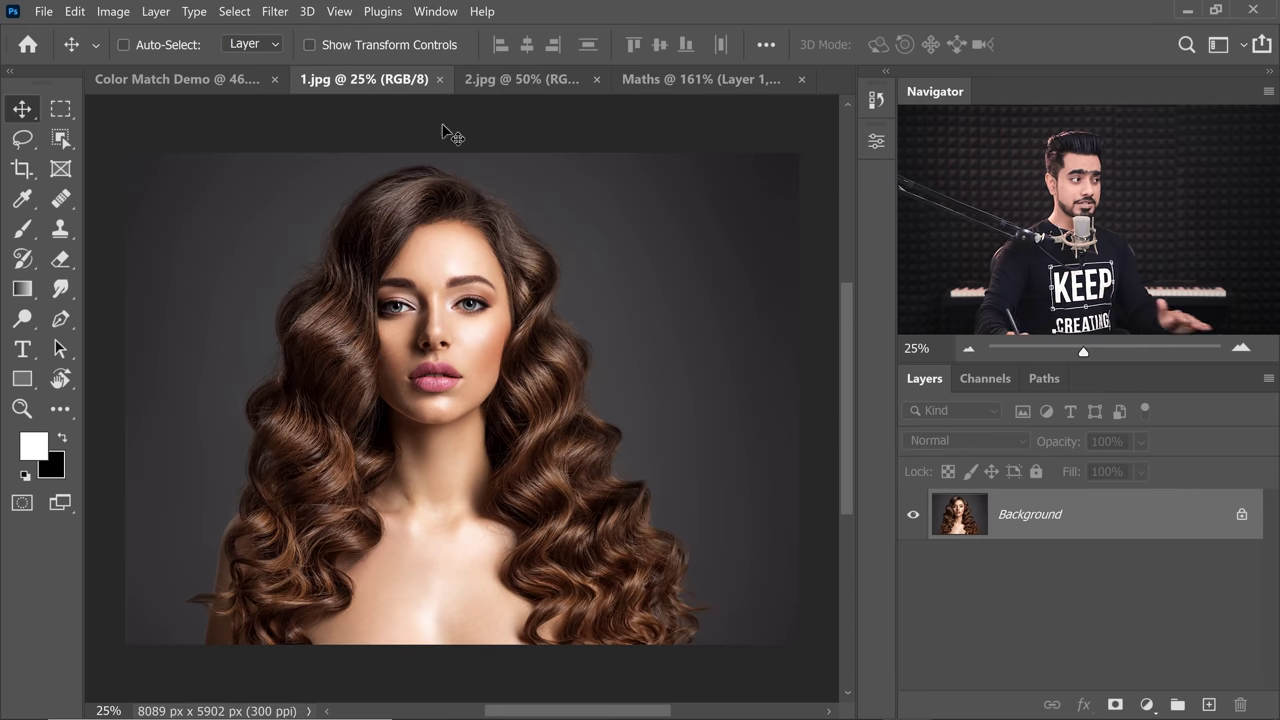
left_click(504, 80)
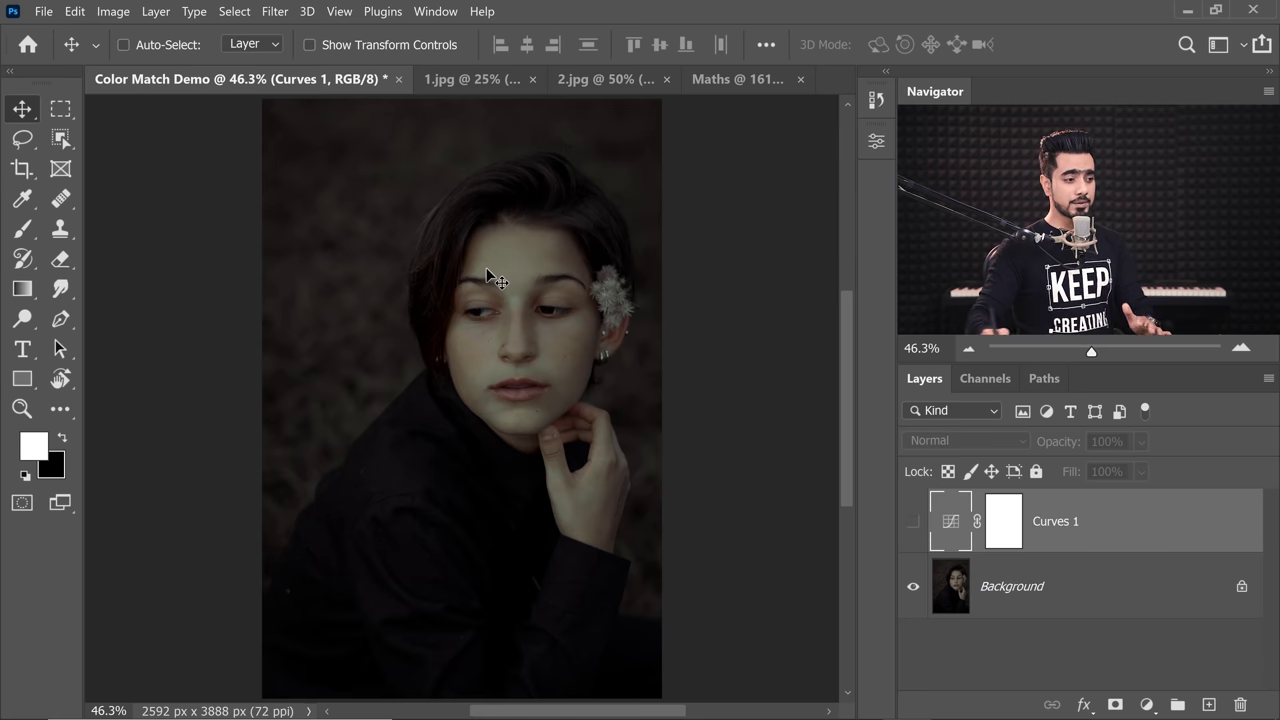
left_click(913, 521)
double_click(948, 522)
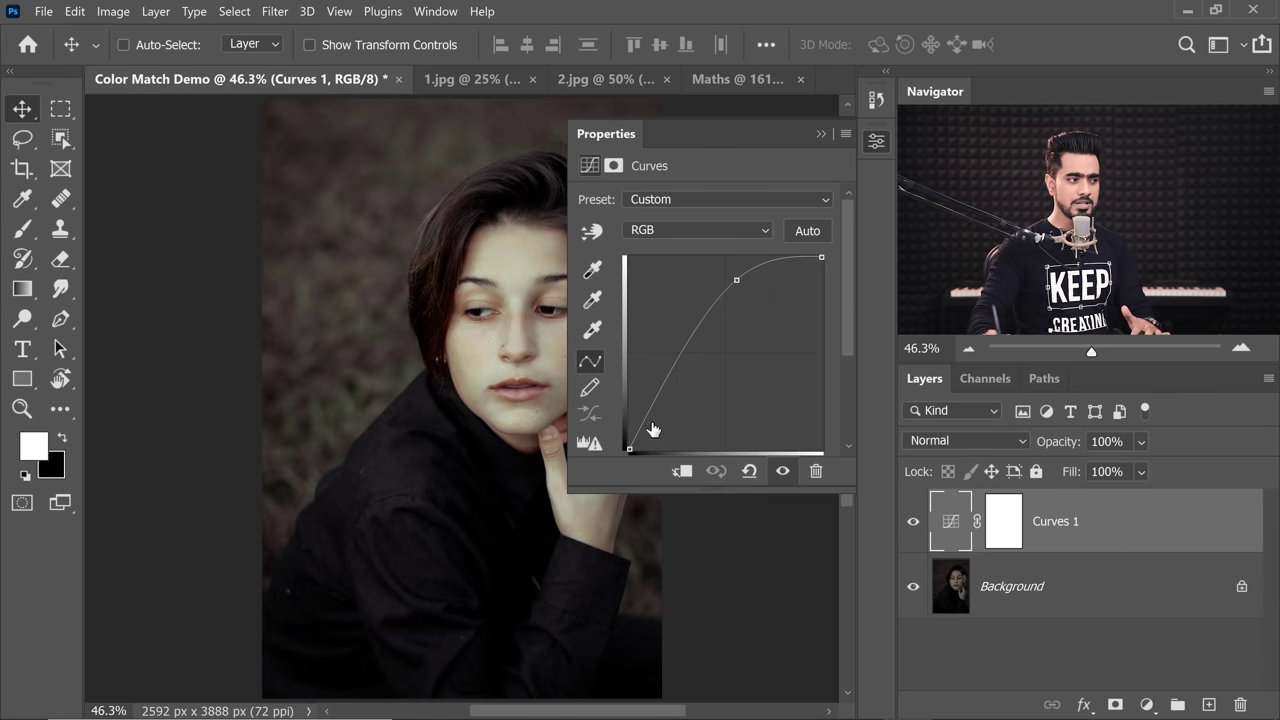
left_click(821, 134)
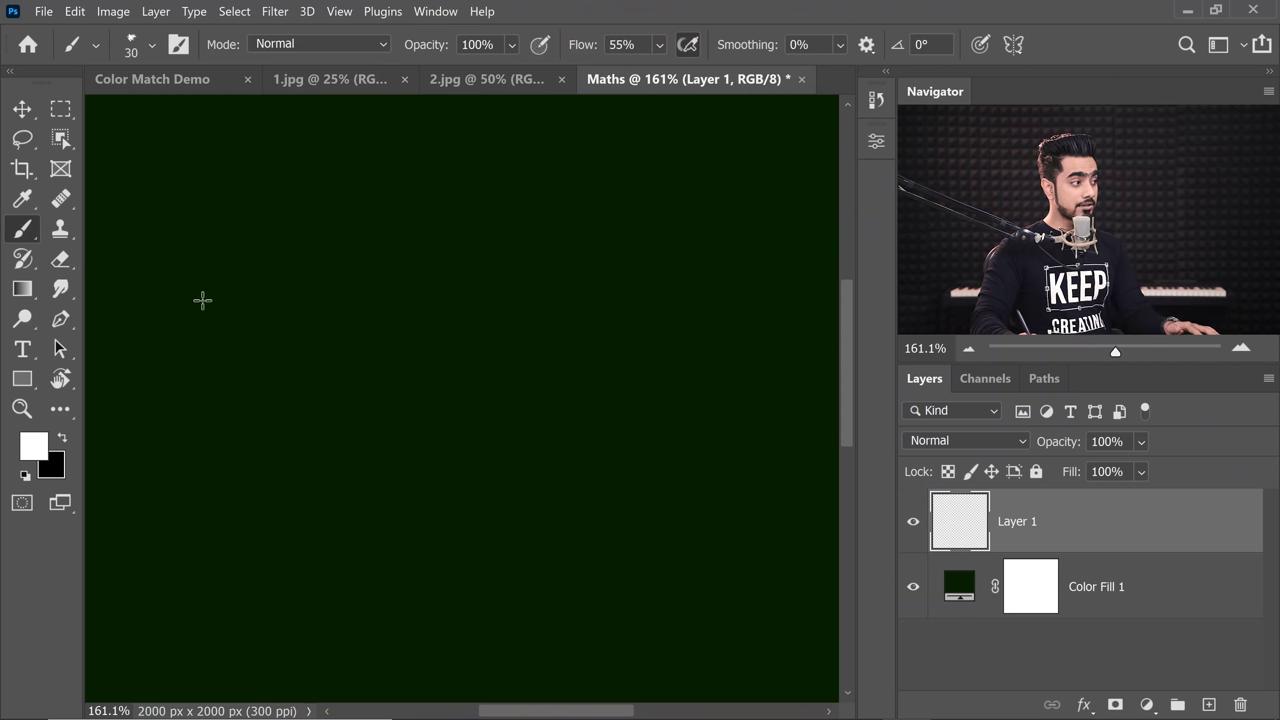
Step: Handwrite 'Subject + x = Reference', circle the 1, underline x and add an implies arrow
mouse_move(203, 299)
left_mouse_down()
mouse_move(254, 247)
mouse_move(259, 281)
mouse_move(267, 266)
mouse_move(318, 258)
left_mouse_up()
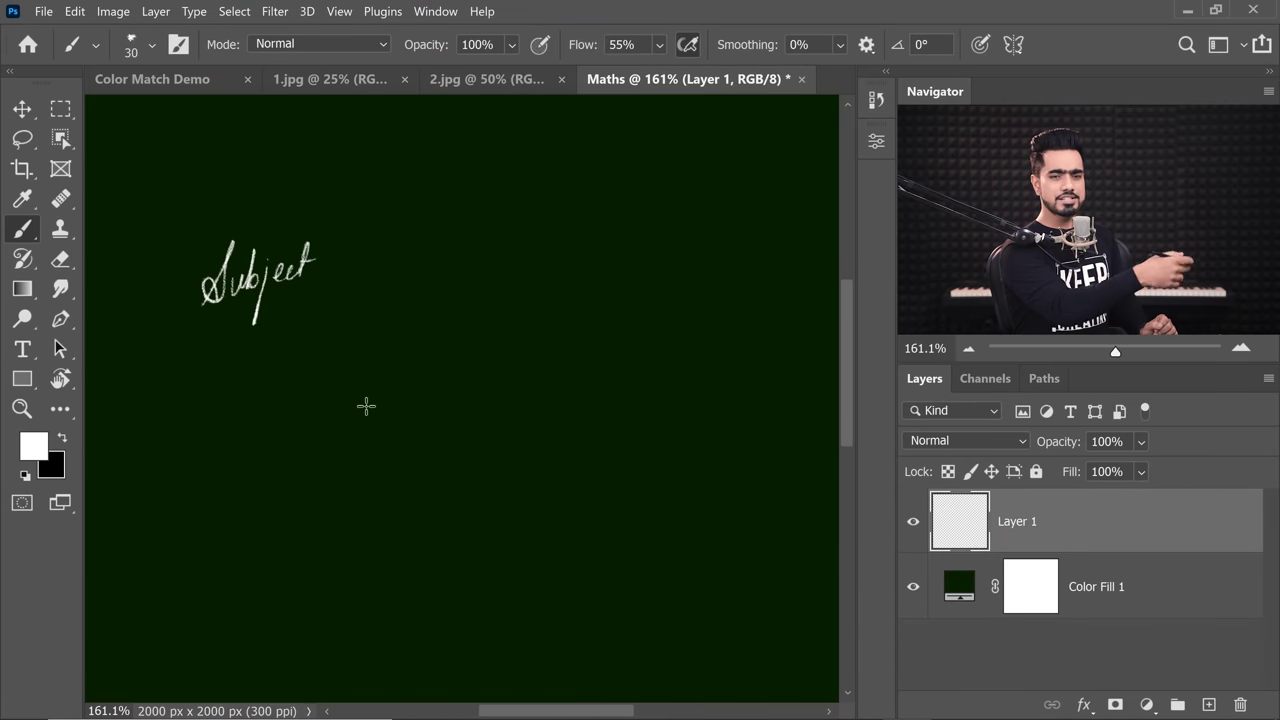
mouse_move(352, 244)
left_mouse_down()
mouse_move(350, 270)
mouse_move(398, 247)
mouse_move(393, 258)
left_mouse_up()
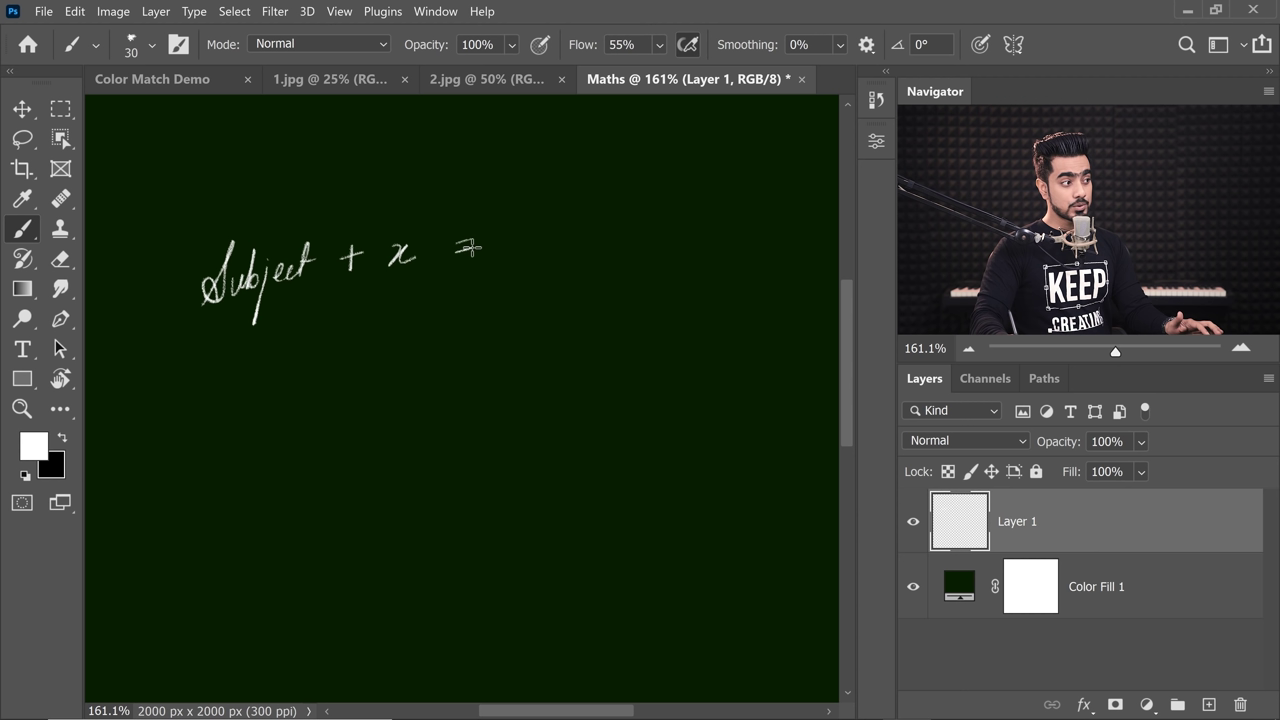
mouse_move(503, 257)
left_mouse_down()
mouse_move(525, 211)
mouse_move(527, 243)
mouse_move(580, 228)
left_mouse_up()
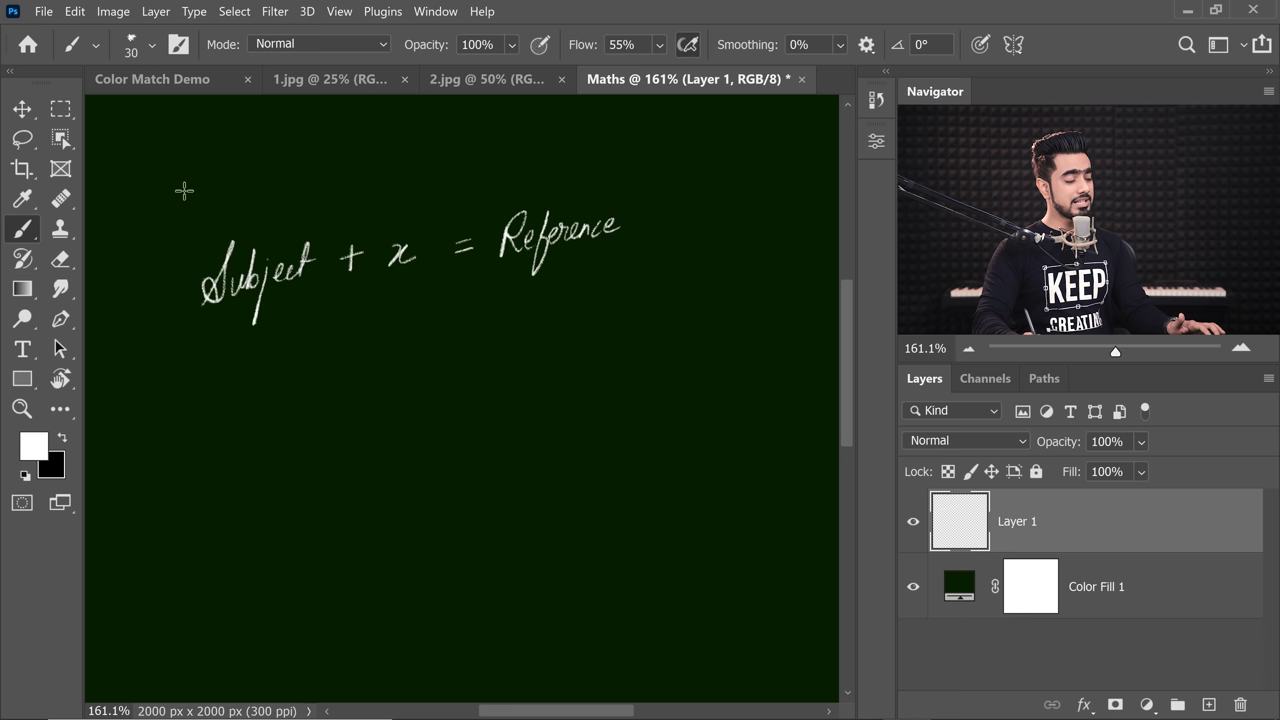
left_click_drag(205, 160, 177, 220)
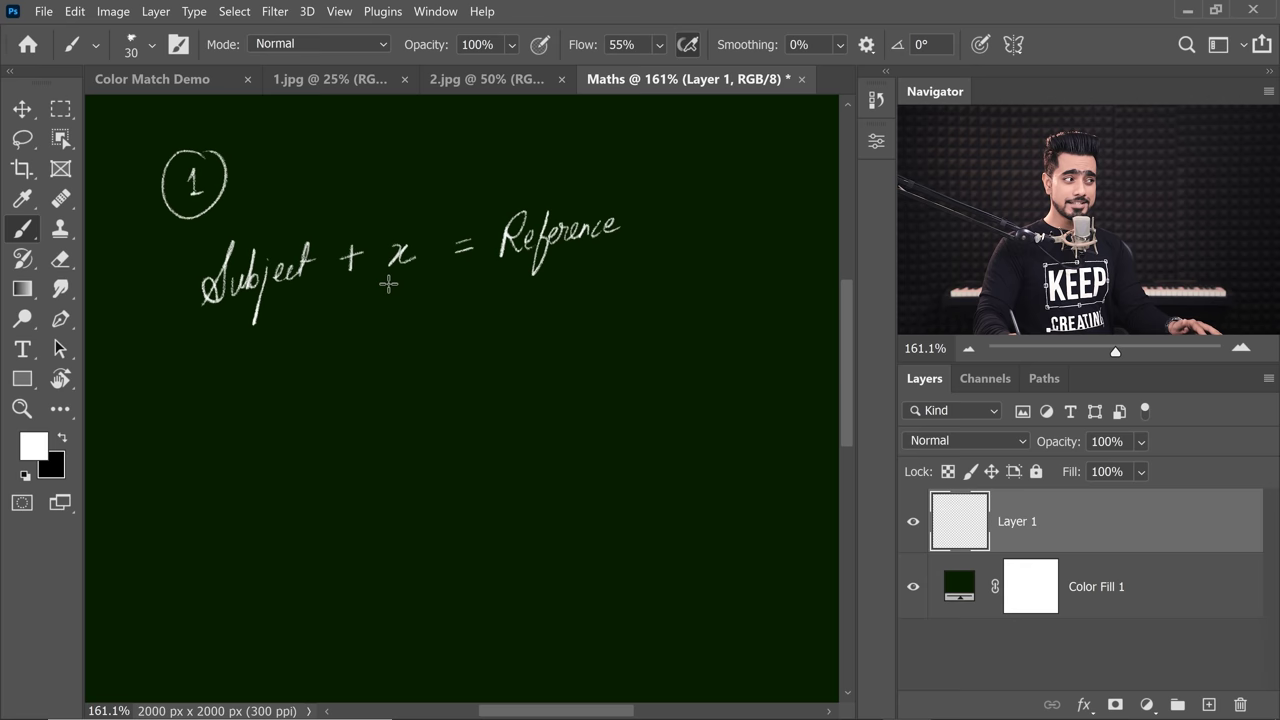
left_click_drag(385, 296, 422, 272)
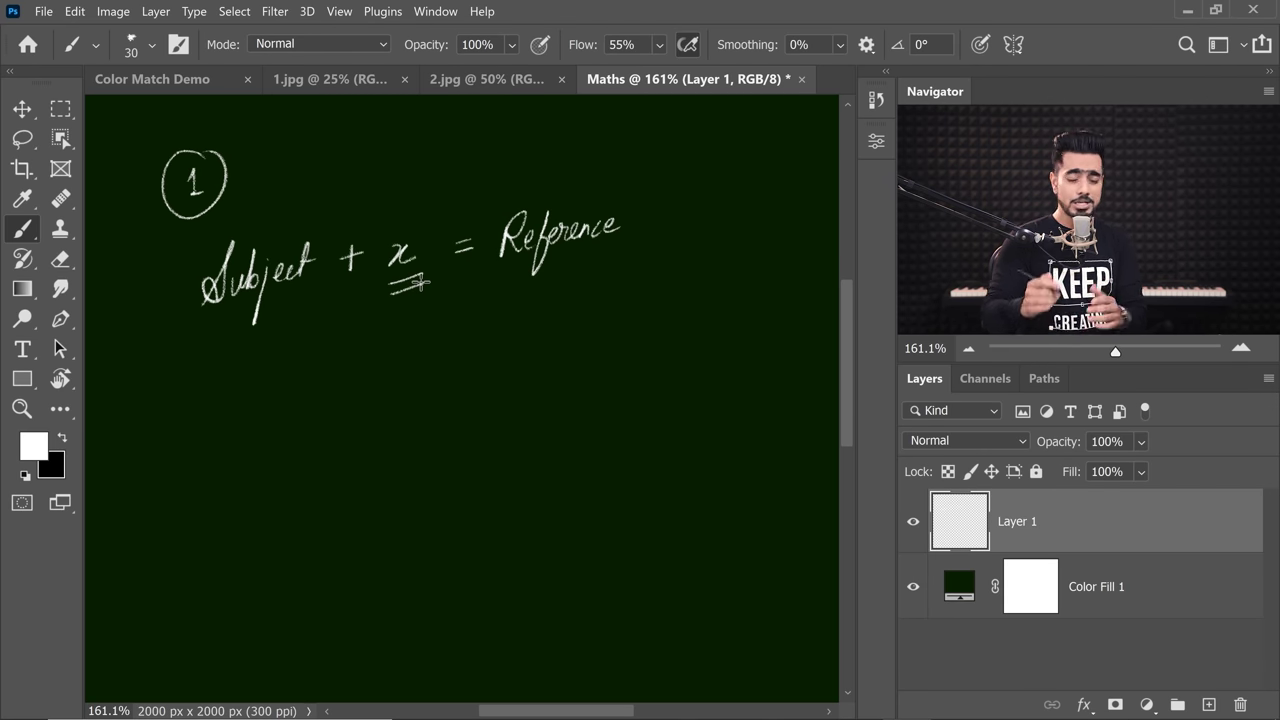
mouse_move(162, 395)
left_mouse_down()
mouse_move(196, 385)
mouse_move(200, 398)
mouse_move(172, 411)
left_mouse_up()
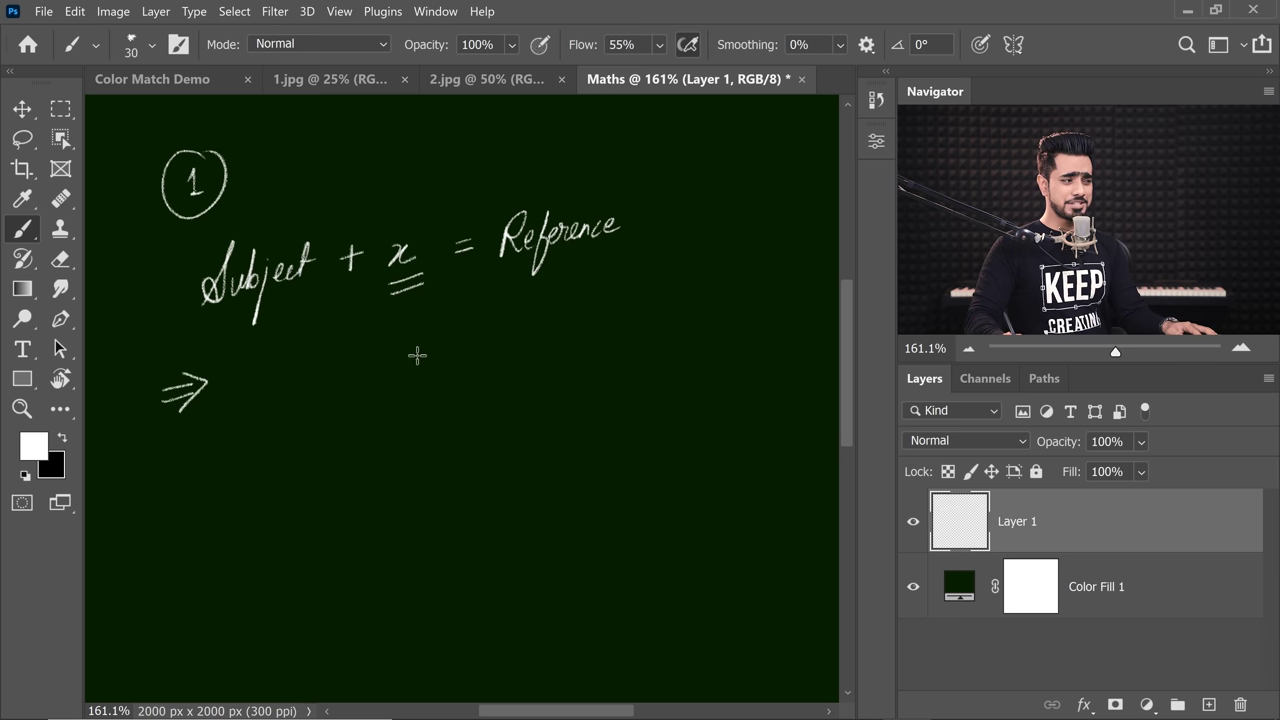
Step: Write 'x = Reference − Subject' below and box it with straight lines
left_click_drag(417, 355, 441, 366)
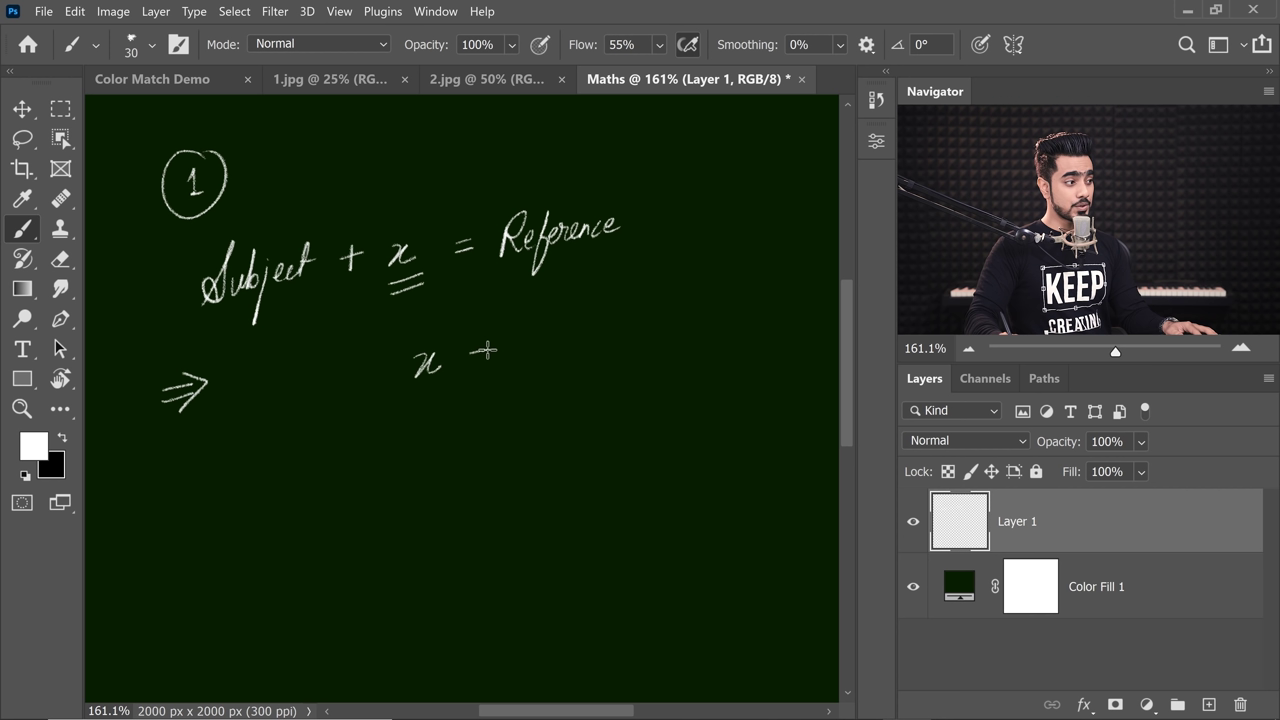
mouse_move(518, 354)
left_mouse_down()
mouse_move(540, 345)
mouse_move(534, 380)
mouse_move(584, 330)
left_mouse_up()
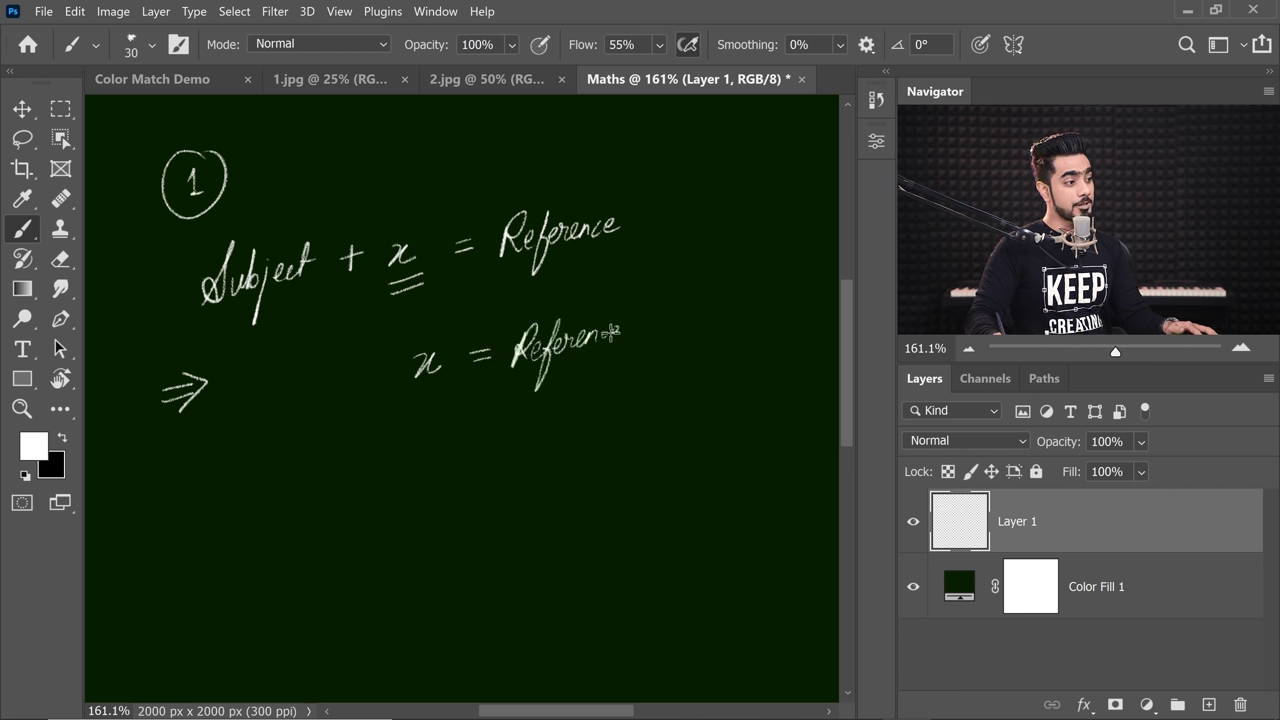
left_click_drag(698, 286, 705, 318)
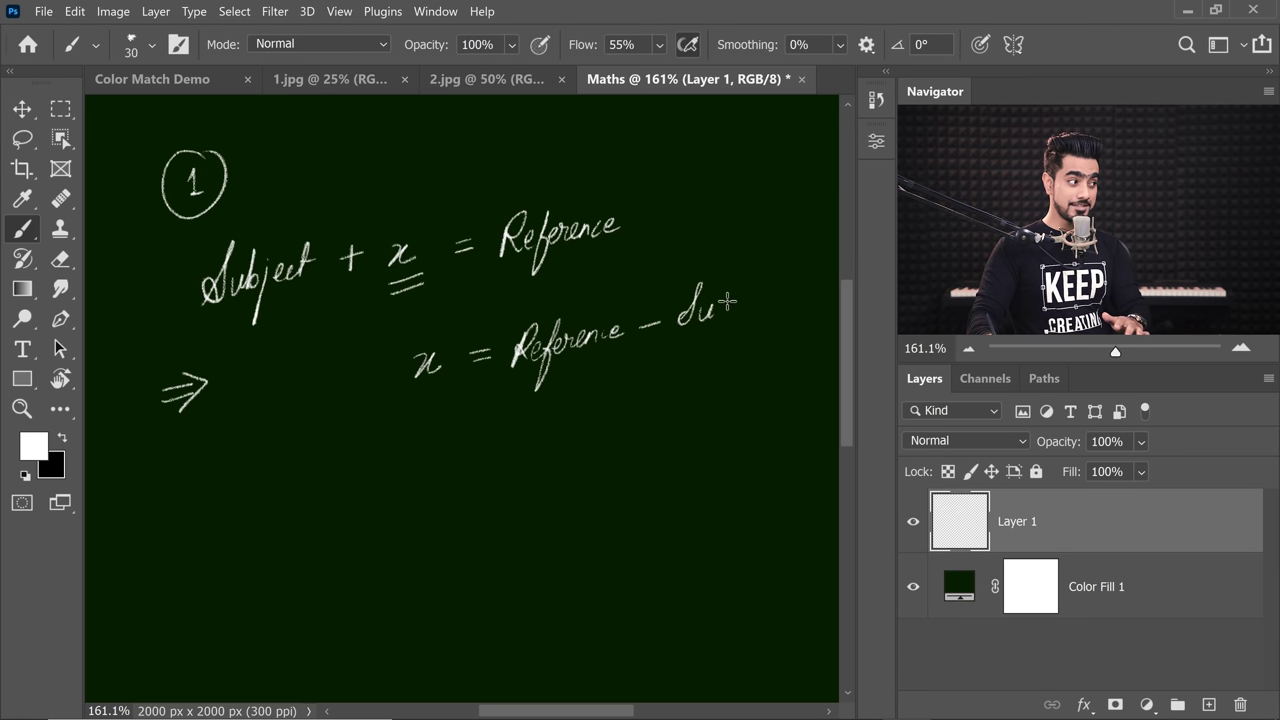
mouse_move(727, 302)
left_mouse_down()
mouse_move(736, 312)
mouse_move(747, 297)
mouse_move(784, 300)
mouse_move(796, 284)
left_mouse_up()
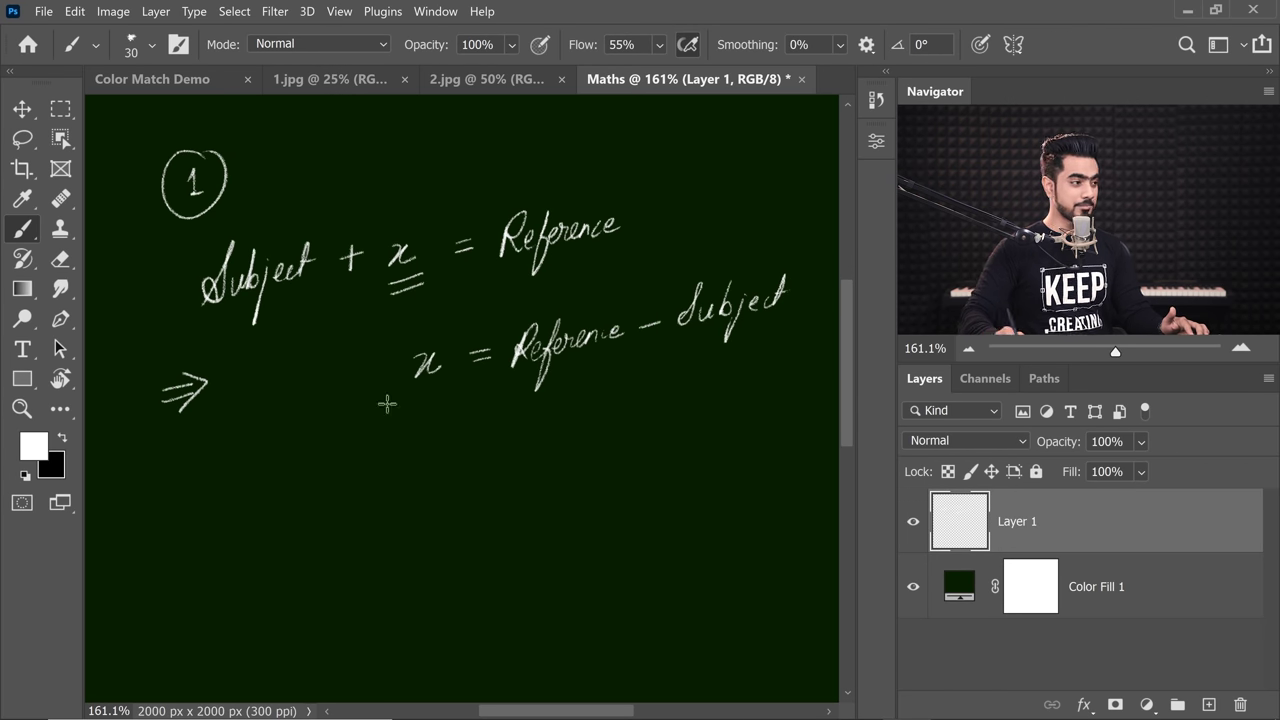
left_click(818, 247, "shift")
left_click(820, 322, "shift")
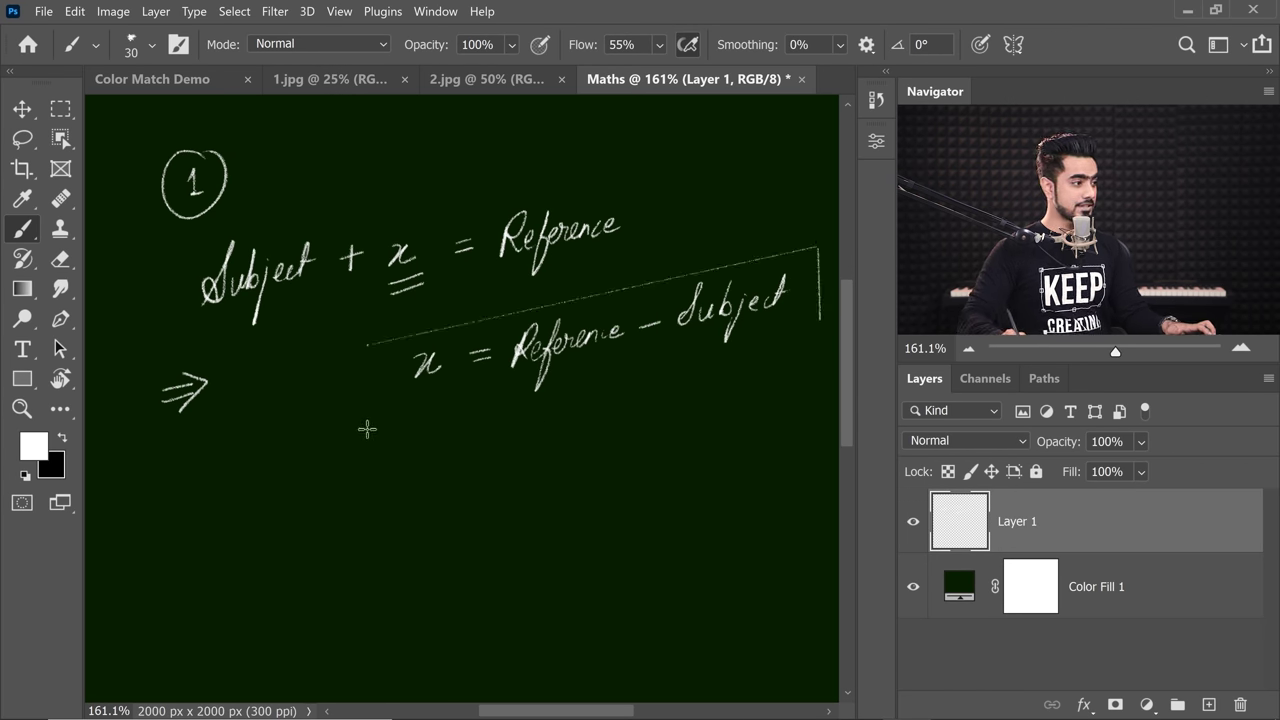
left_click(380, 419, "shift")
left_click(369, 345, "shift")
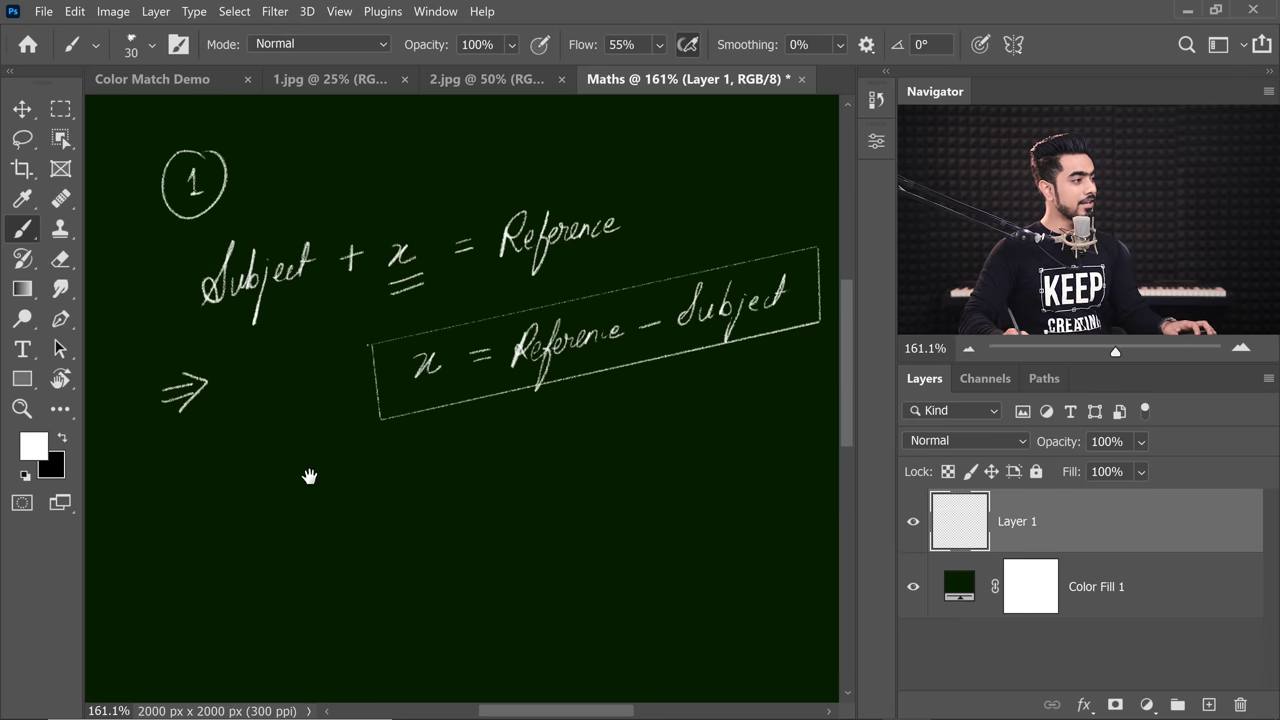
Step: Write the circled 2 case 'Subject − x = Reference' lower on the board
left_click_drag(309, 476, 300, 435)
mouse_move(236, 497)
left_mouse_down()
mouse_move(240, 527)
mouse_move(262, 507)
mouse_move(219, 528)
mouse_move(264, 486)
left_mouse_up()
mouse_move(306, 585)
left_mouse_down()
mouse_move(341, 545)
mouse_move(350, 572)
mouse_move(393, 541)
left_mouse_up()
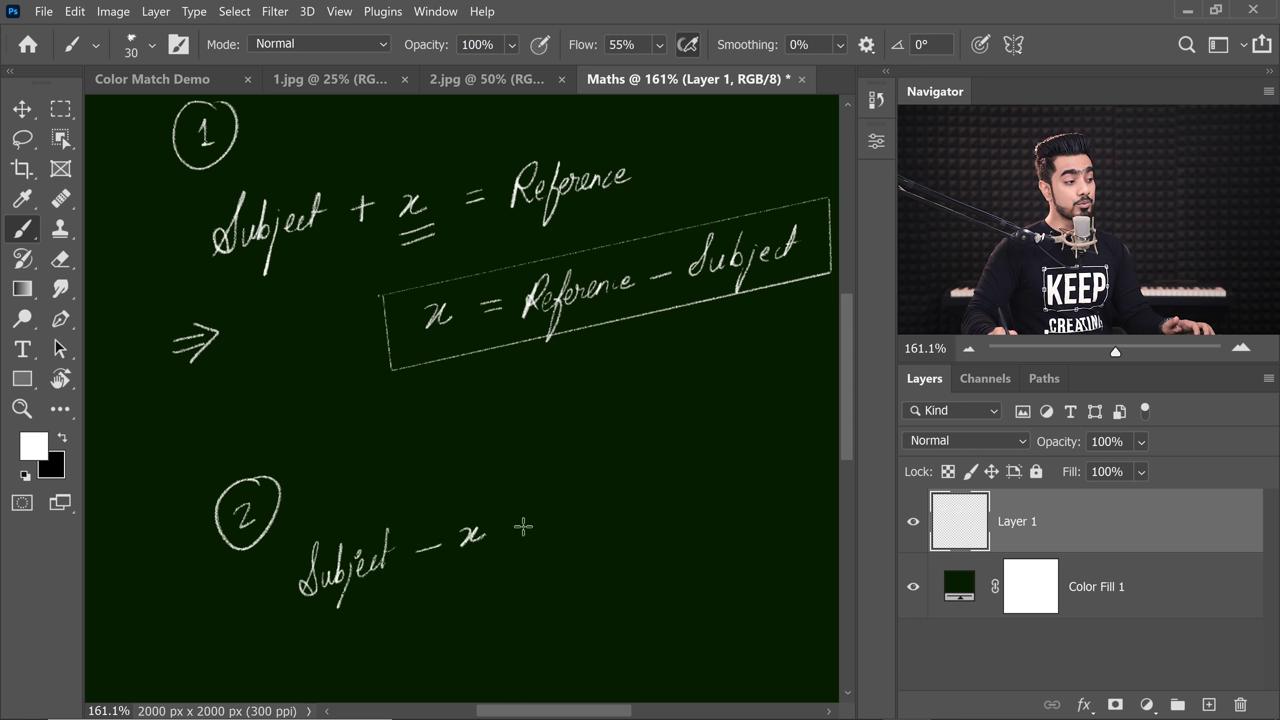
mouse_move(583, 484)
left_mouse_down()
mouse_move(598, 518)
mouse_move(617, 480)
mouse_move(621, 501)
left_mouse_up()
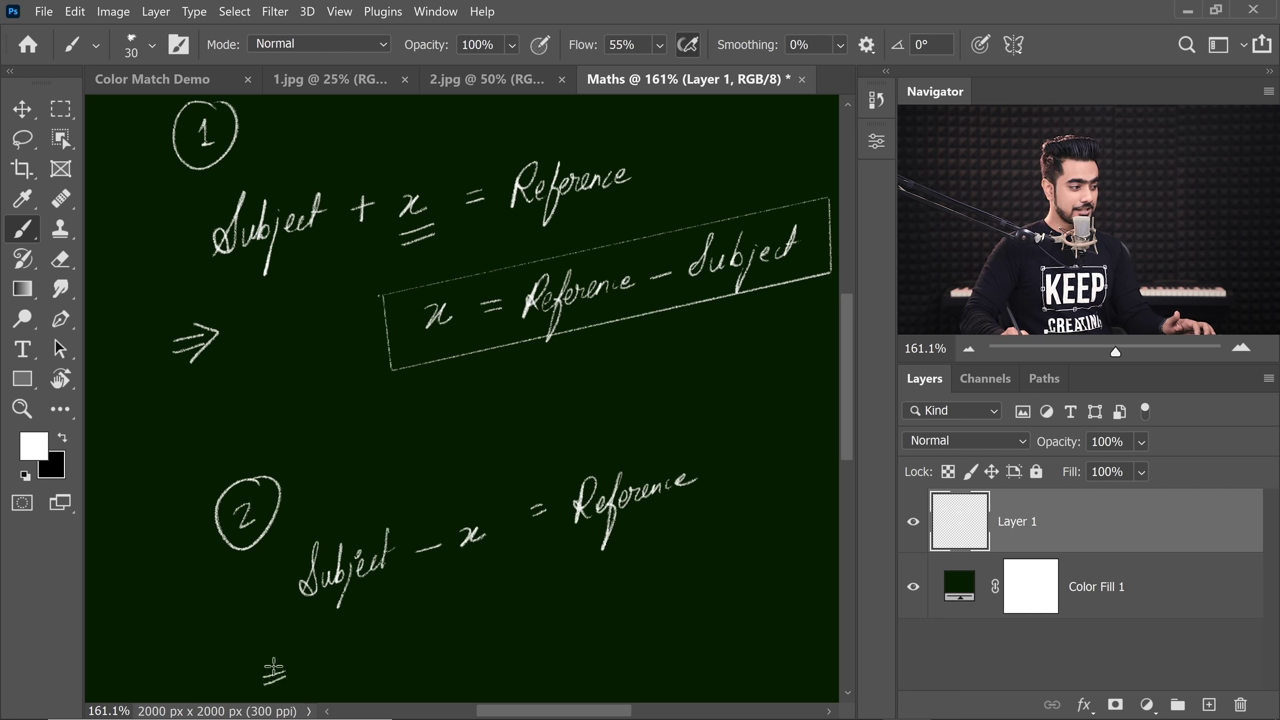
Step: Add an implies arrow and a boxed 'x = Subject − Ref' result
left_click_drag(279, 666, 270, 690)
left_click_drag(499, 606, 521, 606)
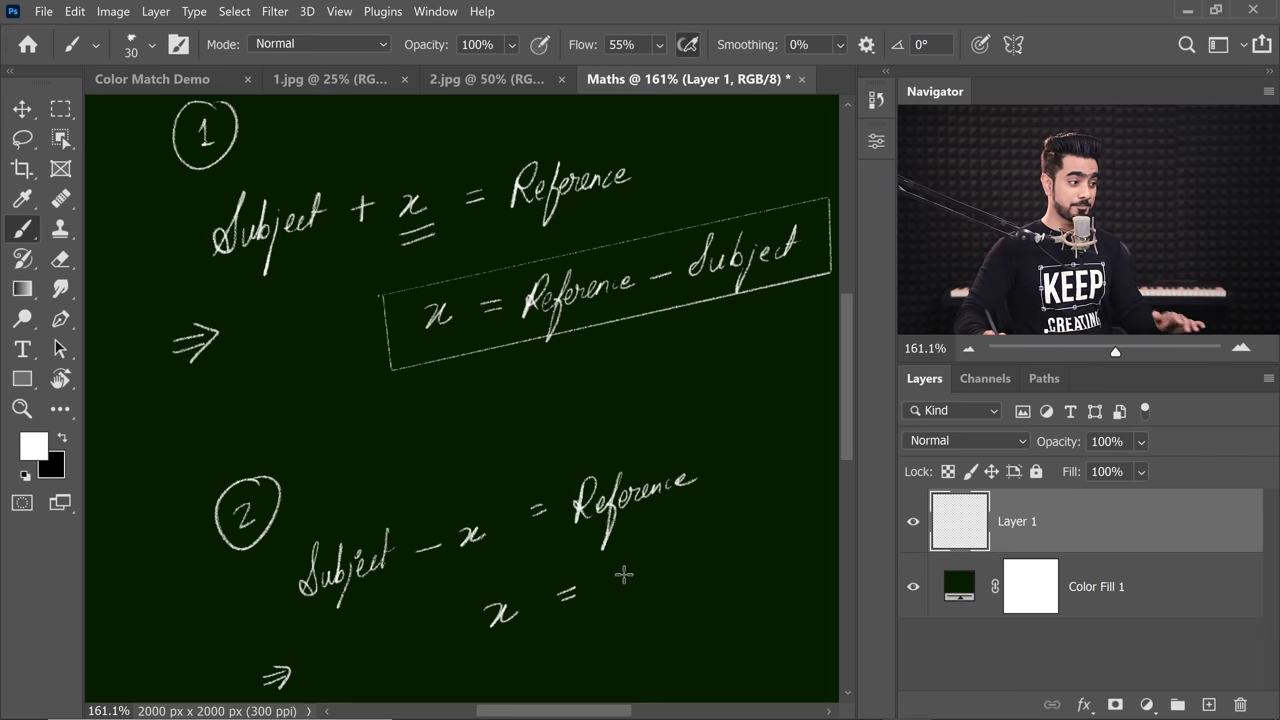
mouse_move(624, 574)
left_mouse_down()
mouse_move(699, 548)
mouse_move(747, 542)
mouse_move(771, 516)
mouse_move(769, 545)
mouse_move(805, 504)
left_mouse_up()
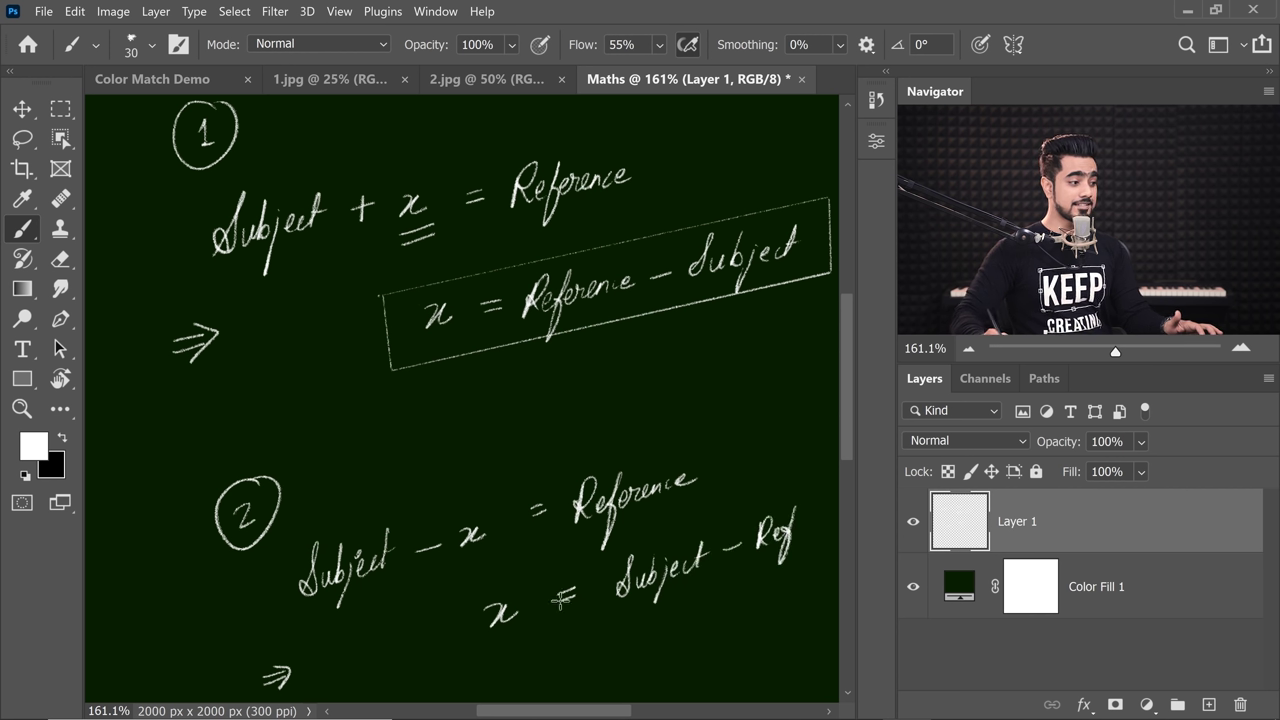
left_click(462, 600)
left_click(821, 478, "shift")
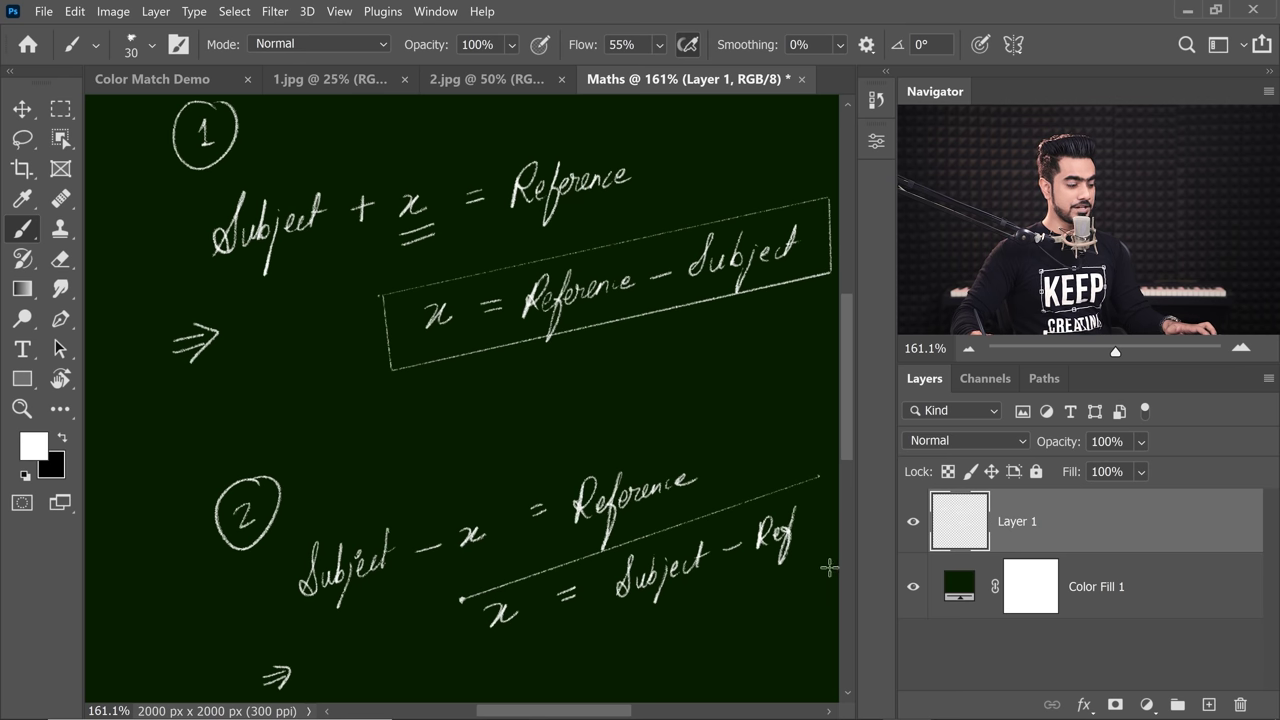
left_click(829, 565, "shift")
left_click(476, 668, "shift")
left_click(462, 600, "shift")
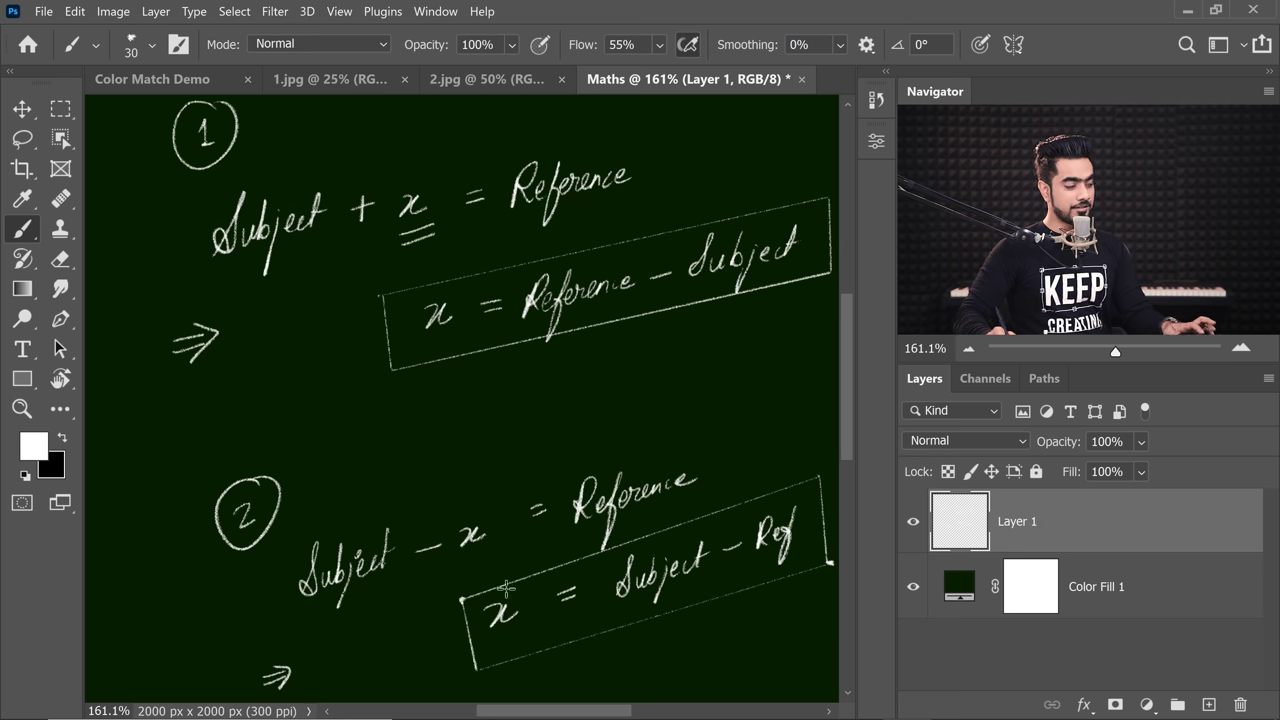
Step: Return to the Color Match Demo portrait
scroll(520, 508, "down", 1)
scroll(520, 508, "right", 2)
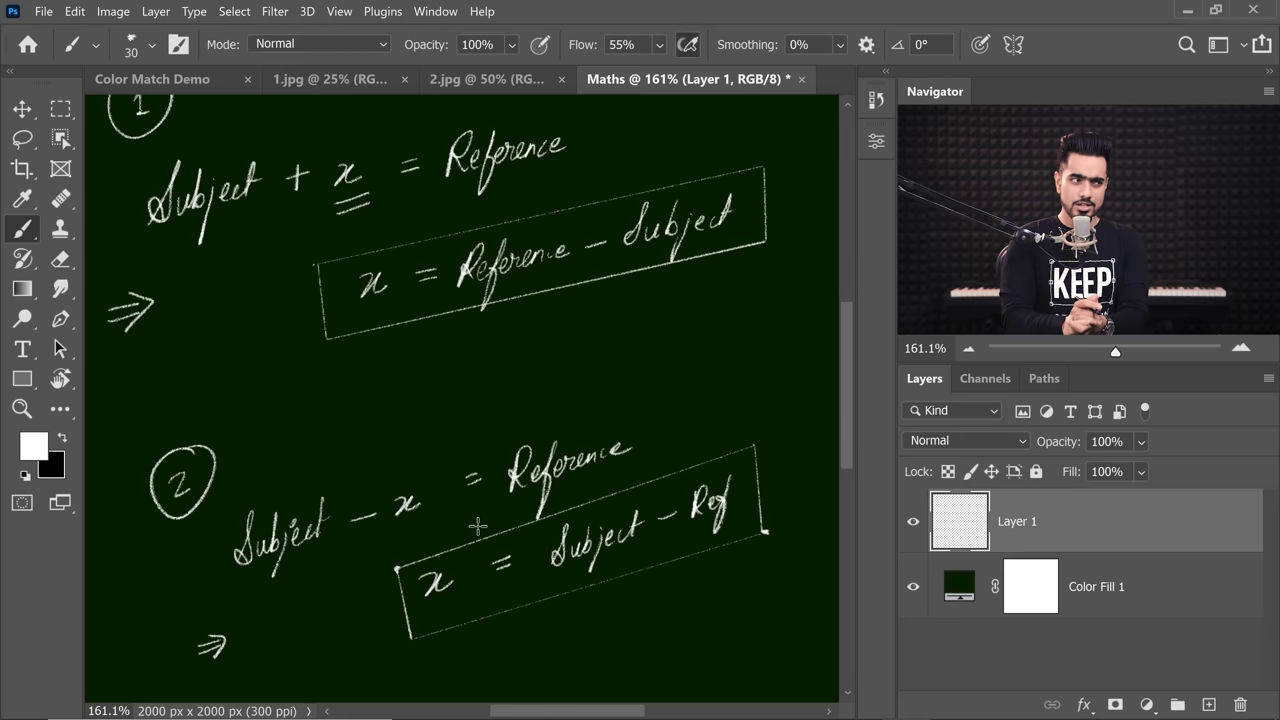
left_click(165, 82)
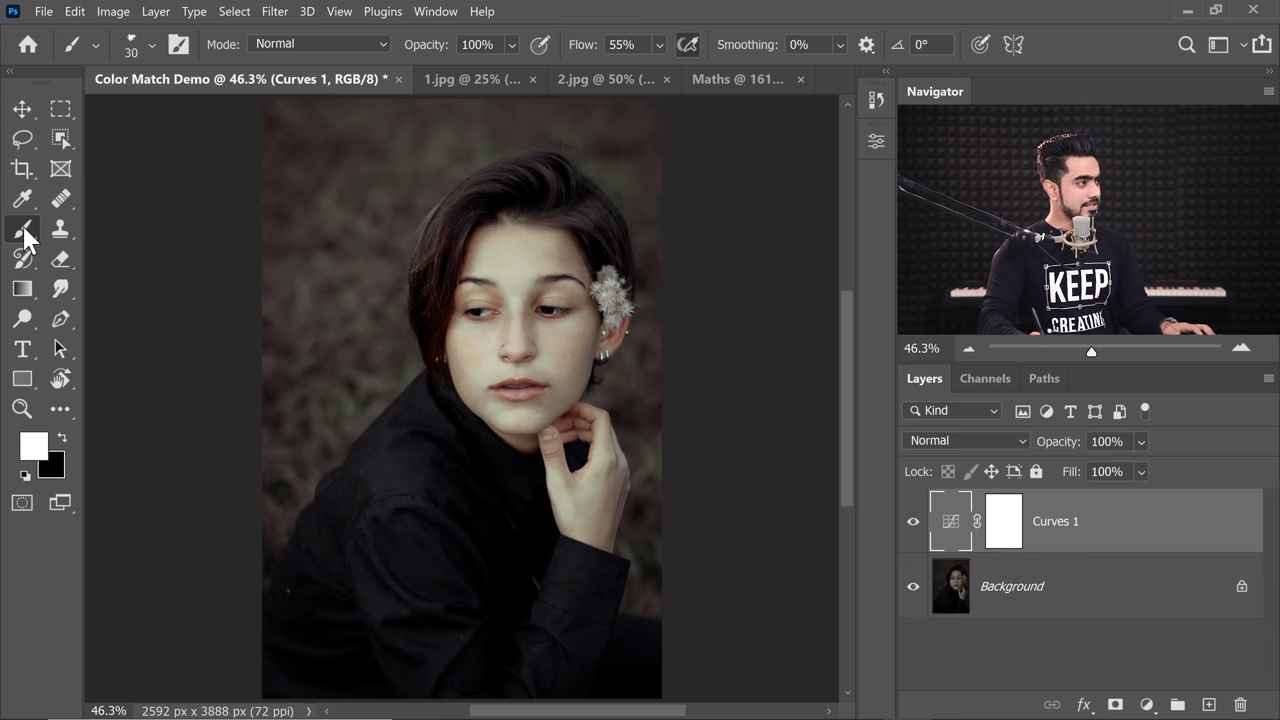
Step: Pick the Hard Round brush from General Brushes and dismiss the could-not-rasterize error
left_click(138, 43)
left_click(38, 238)
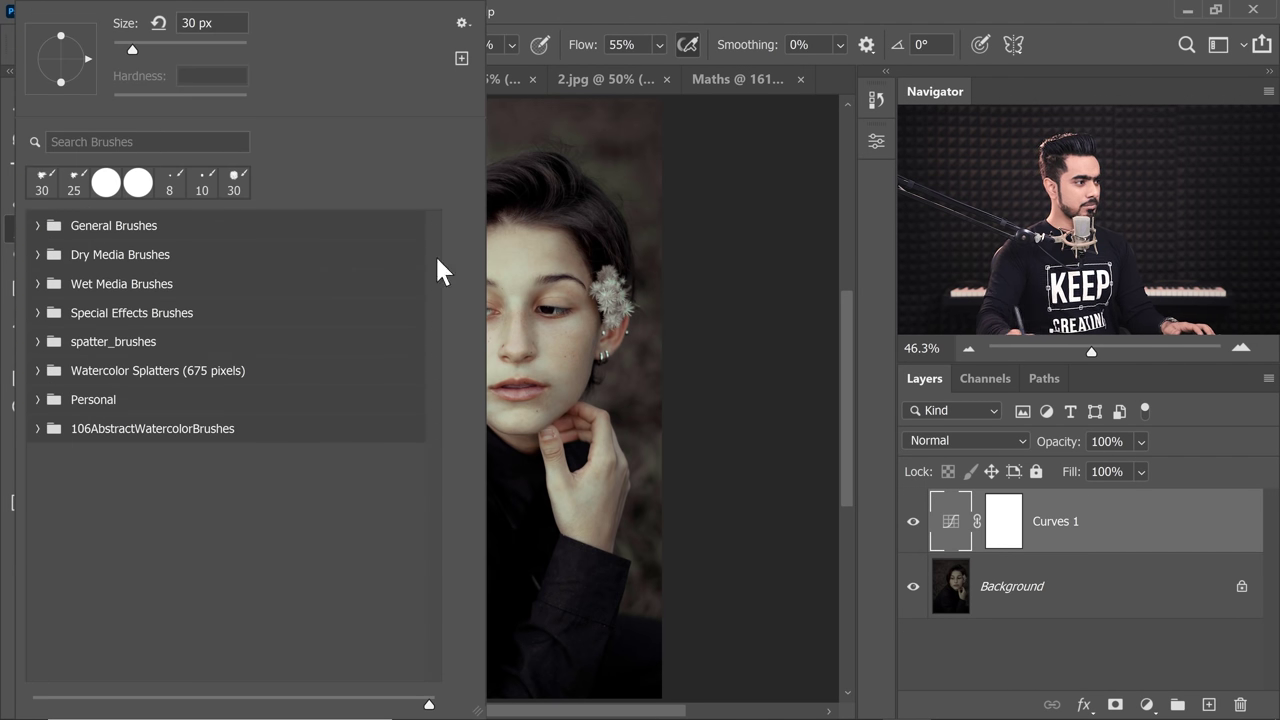
left_click(47, 236)
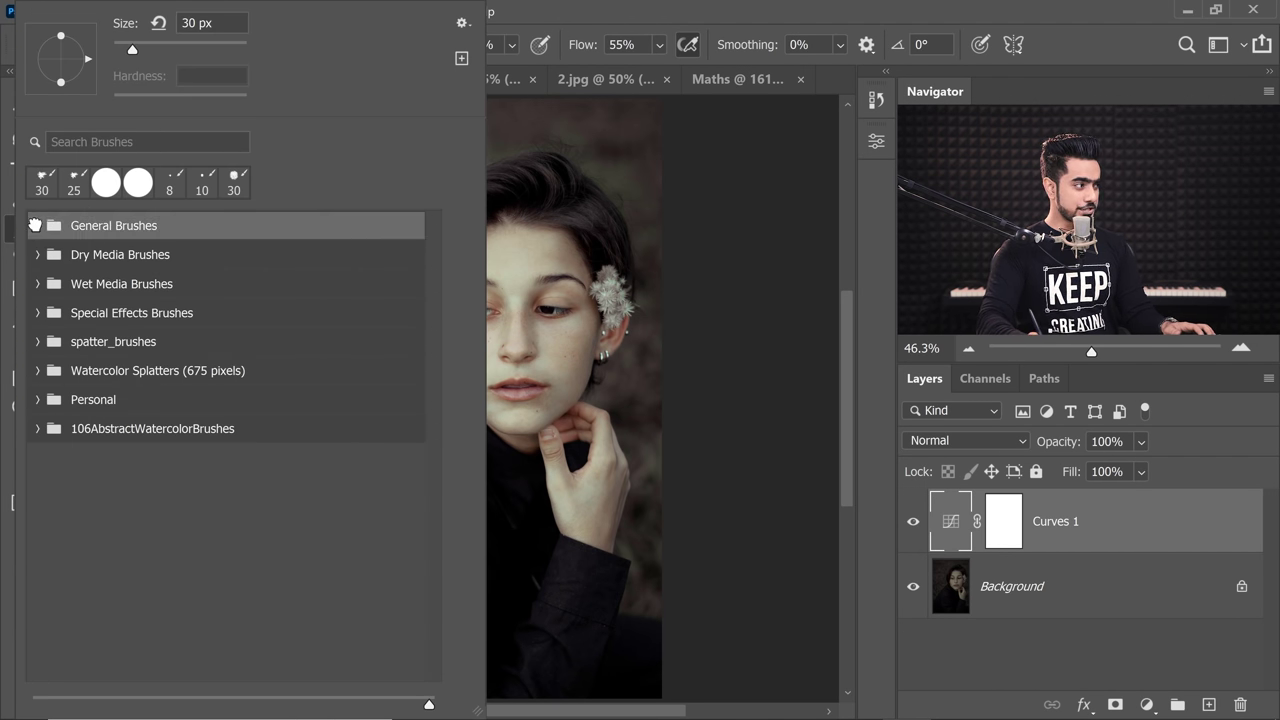
left_click(36, 225)
left_click(214, 363)
left_click(790, 280)
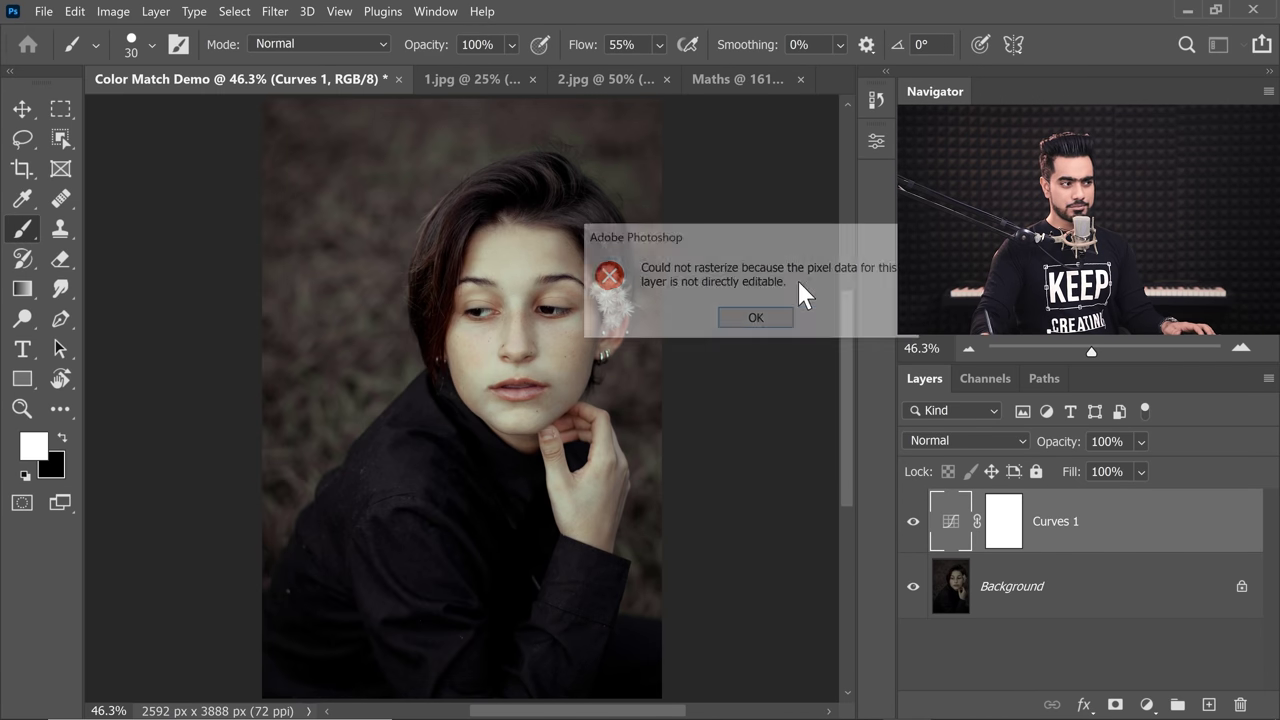
left_click(752, 317)
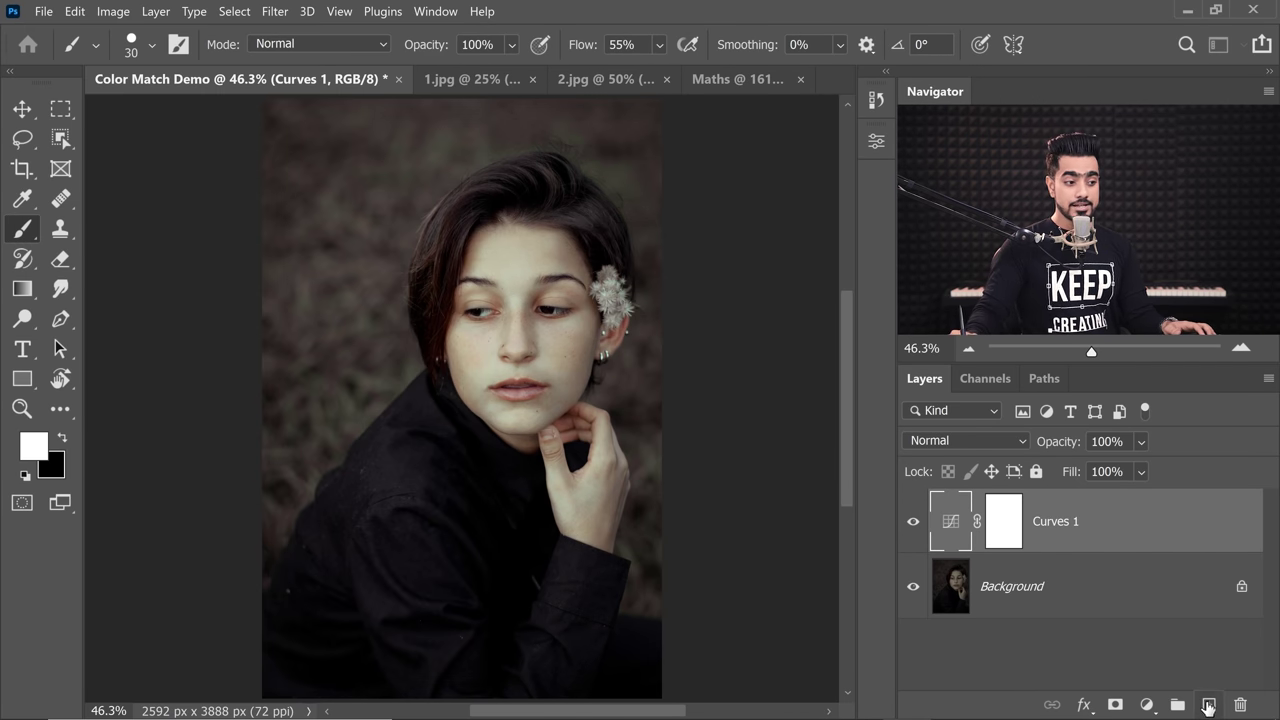
Step: Add a new empty layer above Curves 1 and sample the forehead skin tone
left_click(1209, 704)
left_click_drag(418, 258, 420, 348)
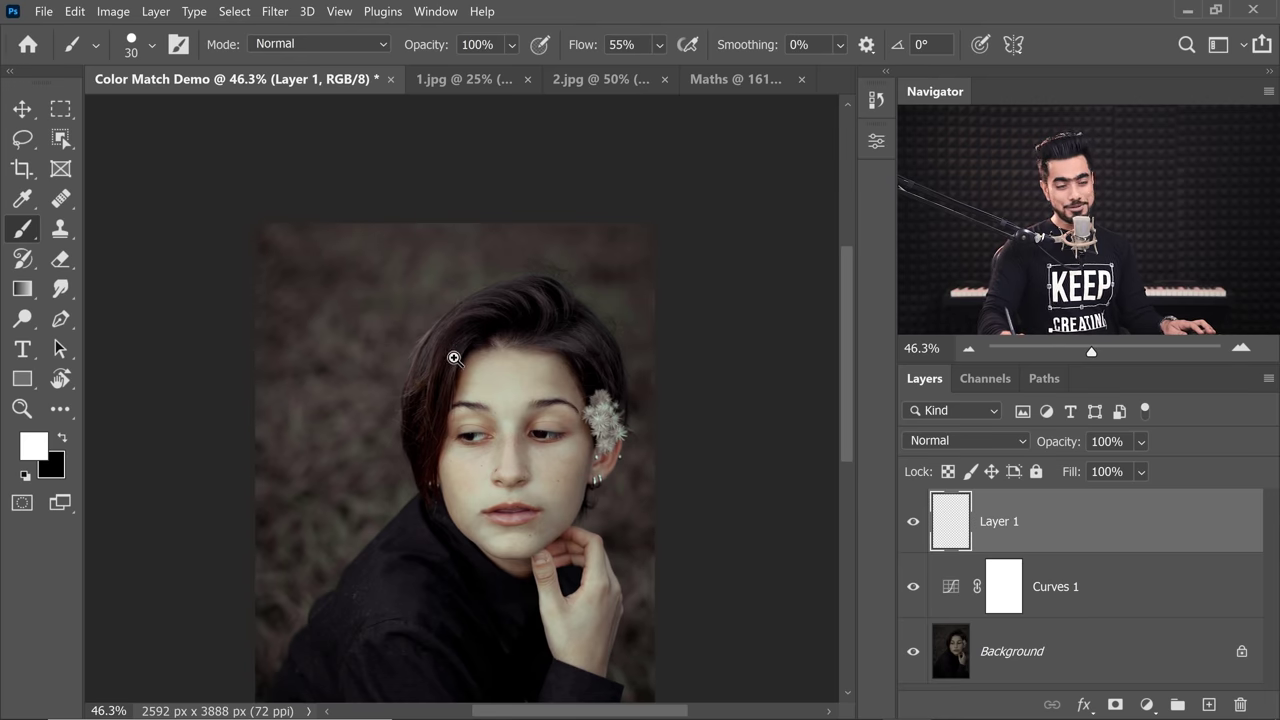
scroll(451, 351, "up", 4)
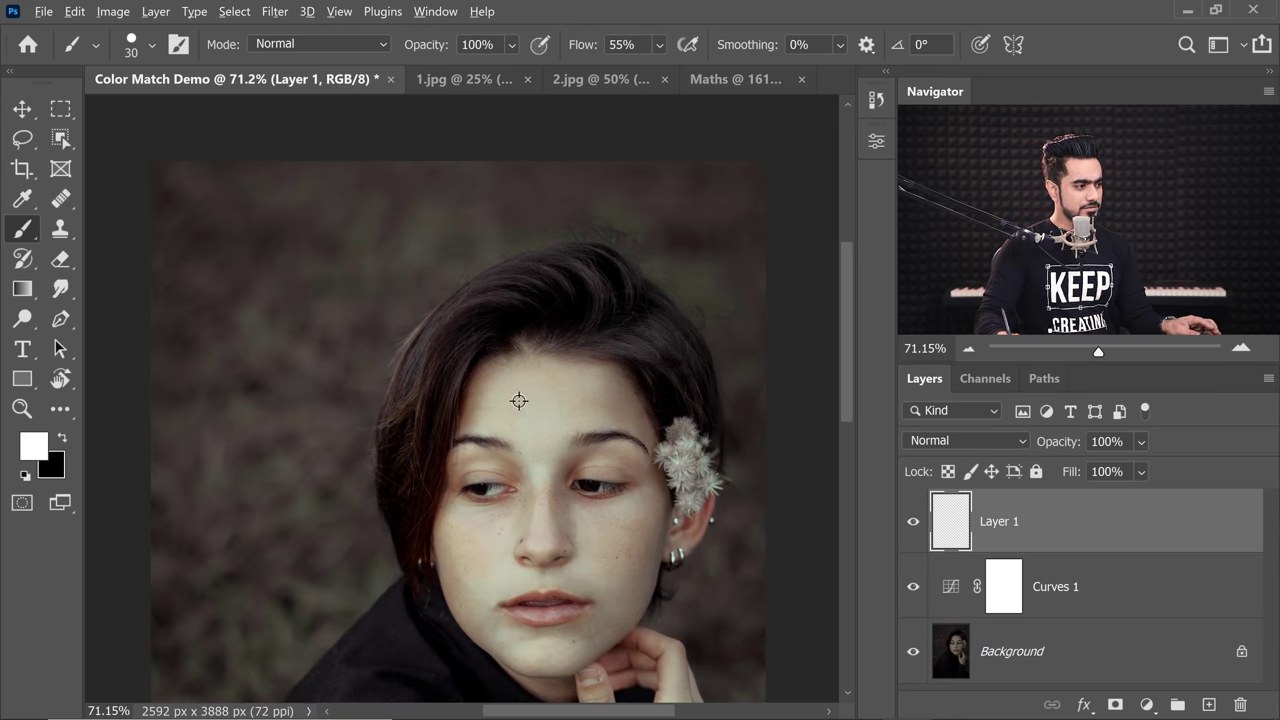
left_click(522, 399, "alt")
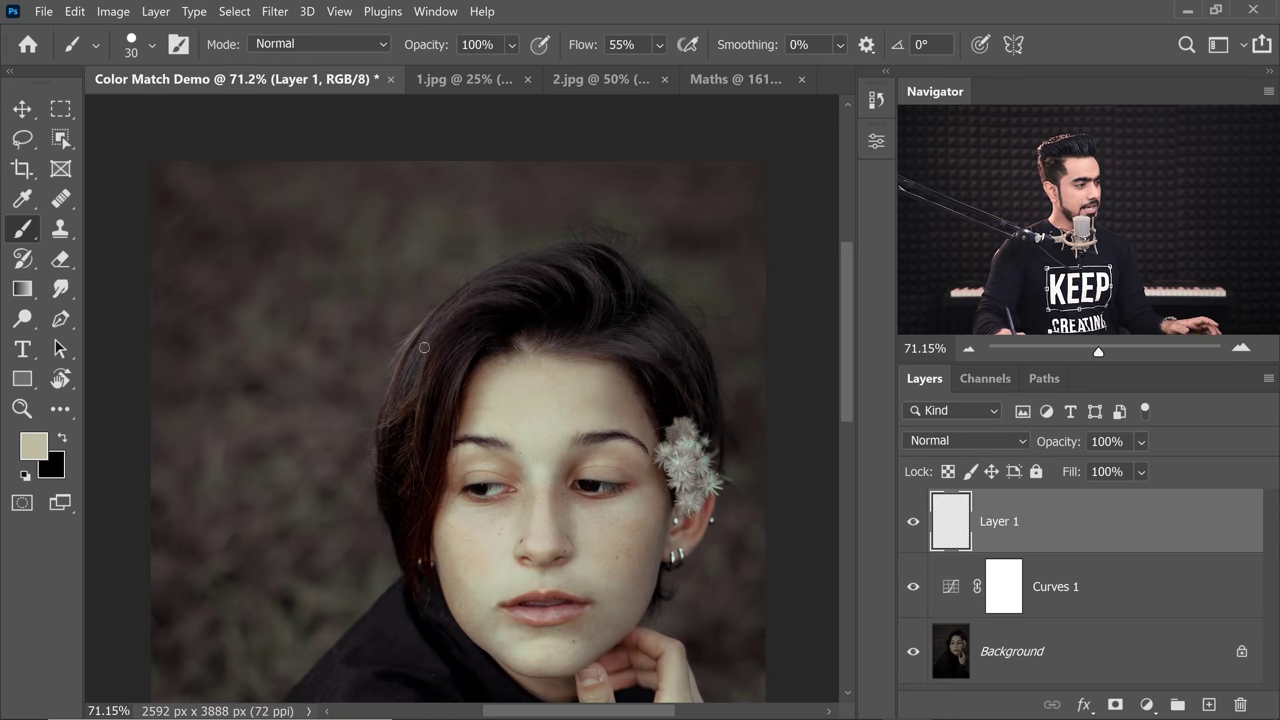
Step: Enlarge the brush to 632 px and paint a beige skin-tone swatch at upper left
mouse_move(246, 248)
left_mouse_down()
mouse_move(409, 266)
mouse_move(274, 263)
left_mouse_up()
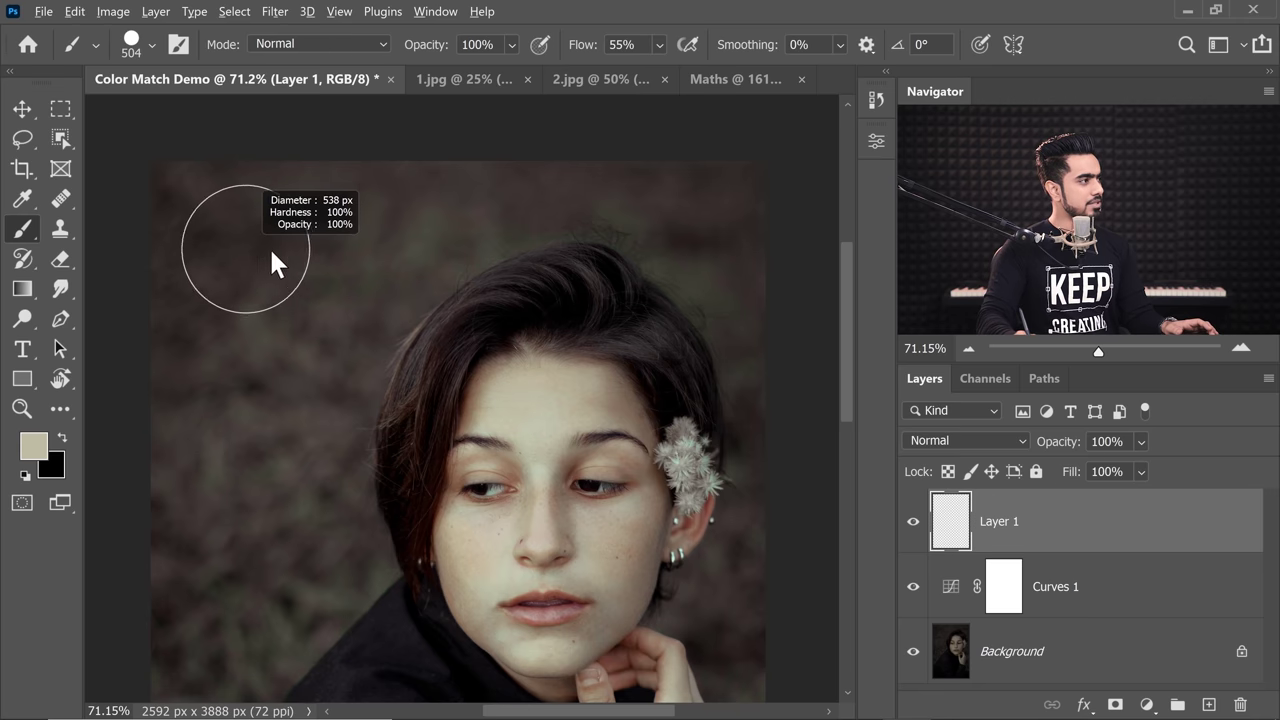
left_click(132, 44)
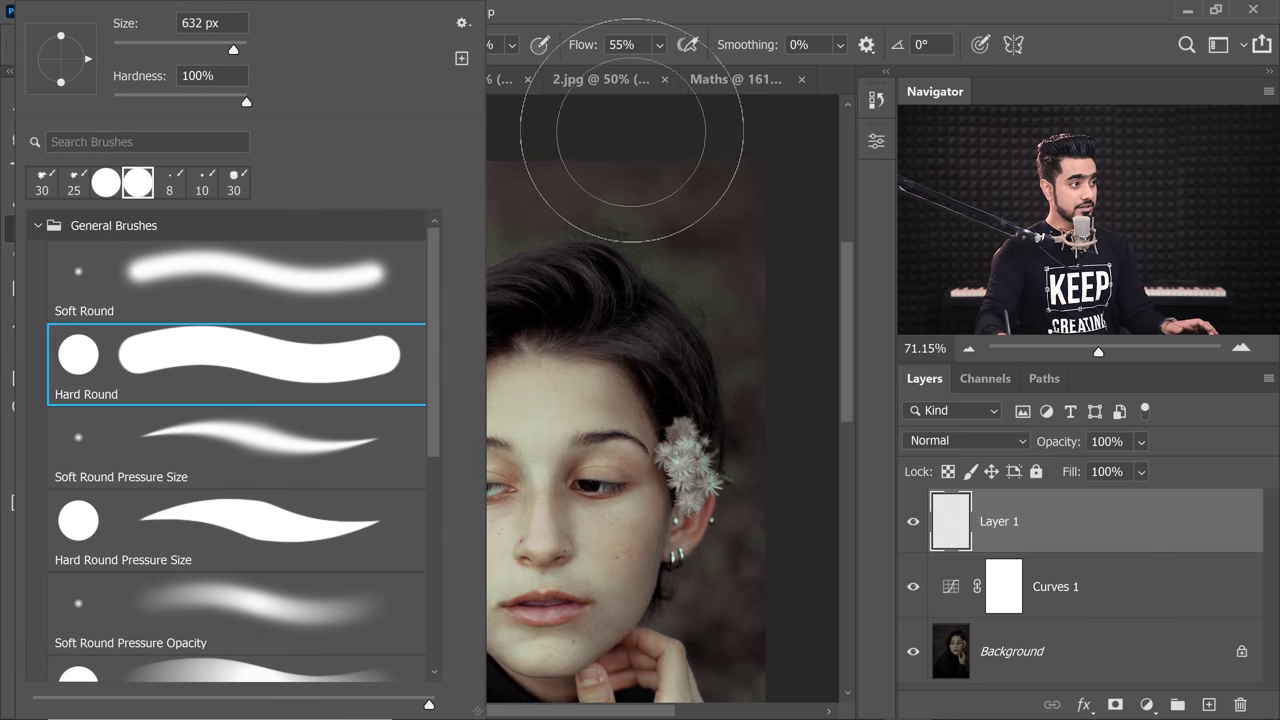
left_click(842, 169)
left_click(269, 208)
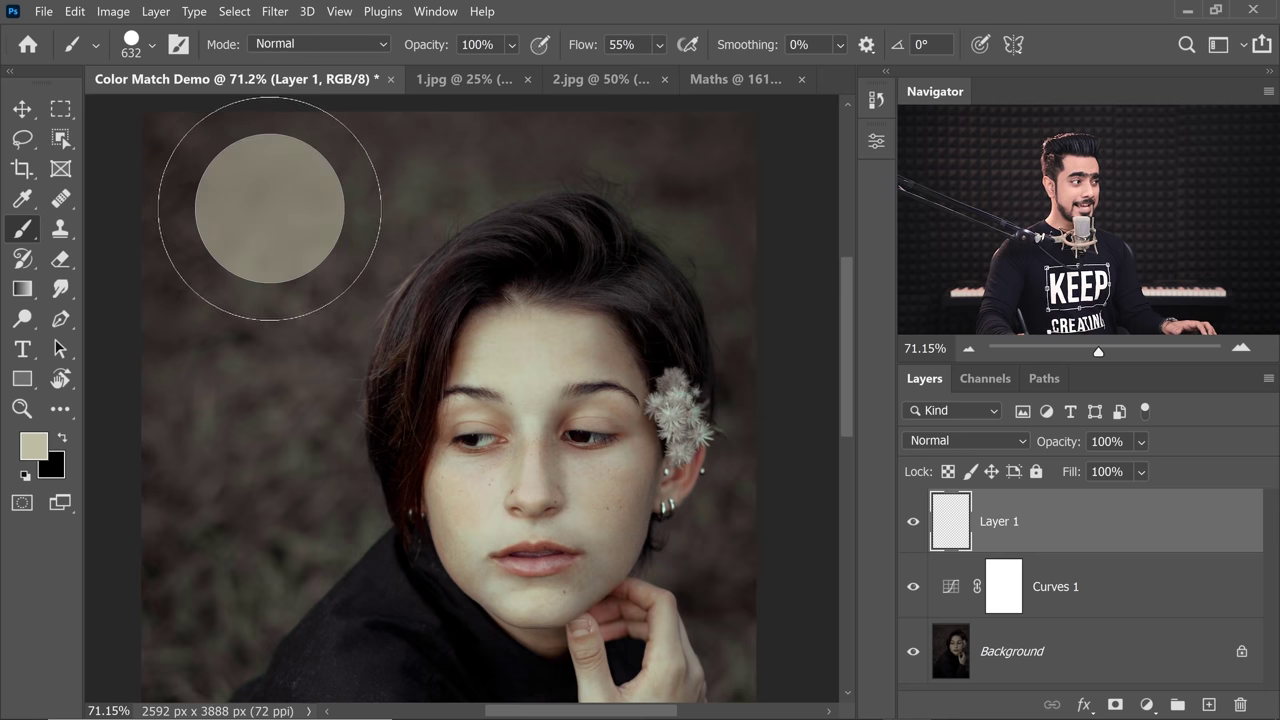
Step: In 1.jpg, set the Eyedropper Sample Size to 11 by 11 Average
scroll(420, 260, "down", 1)
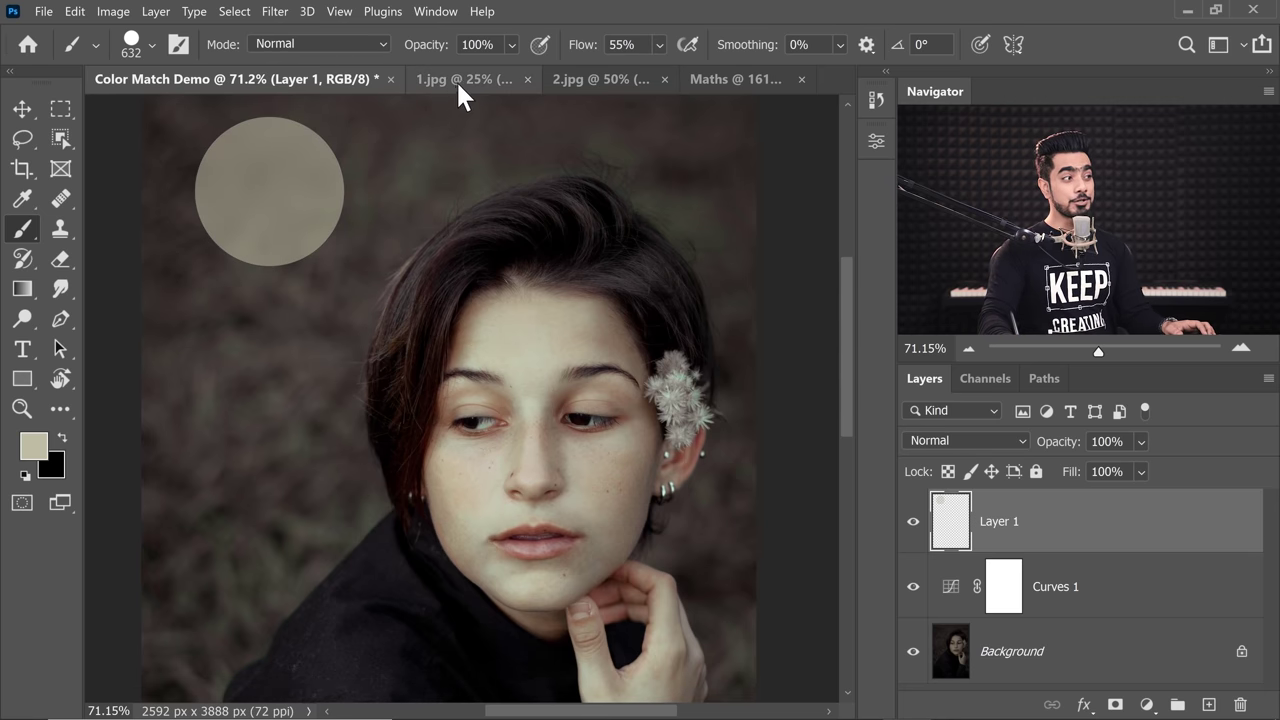
left_click(465, 80)
scroll(459, 252, "up", 3)
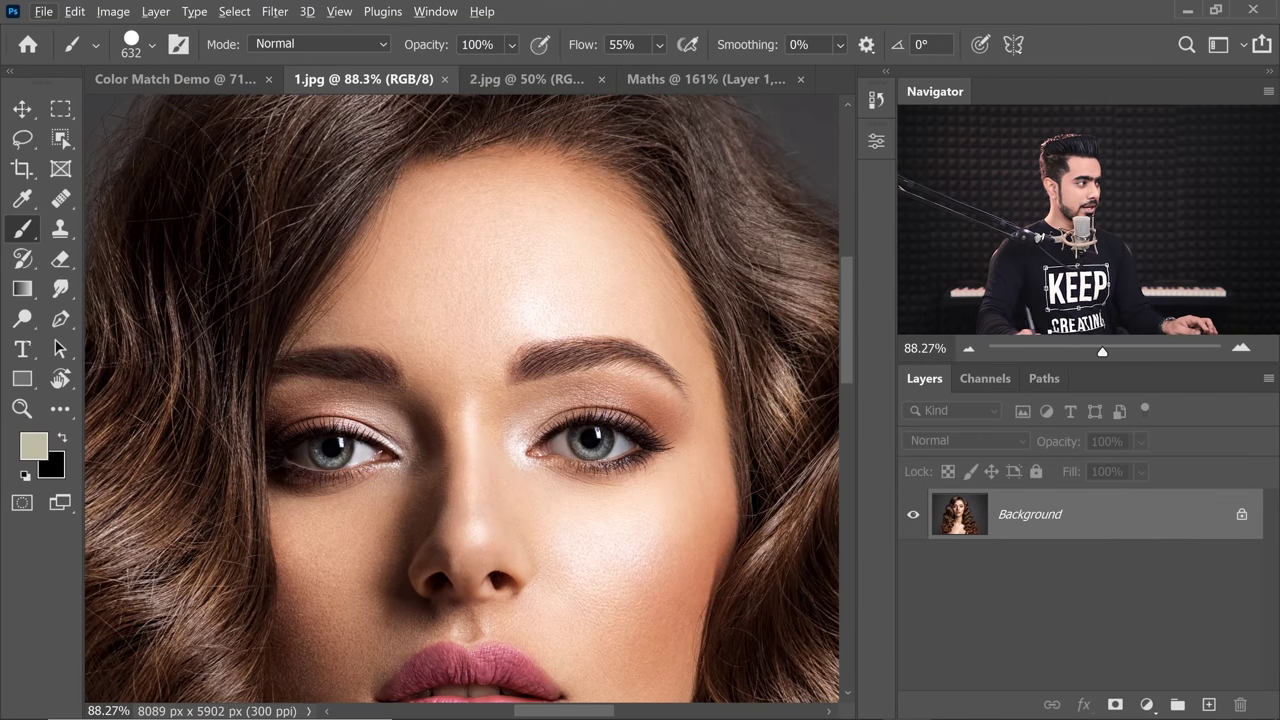
left_click(24, 200)
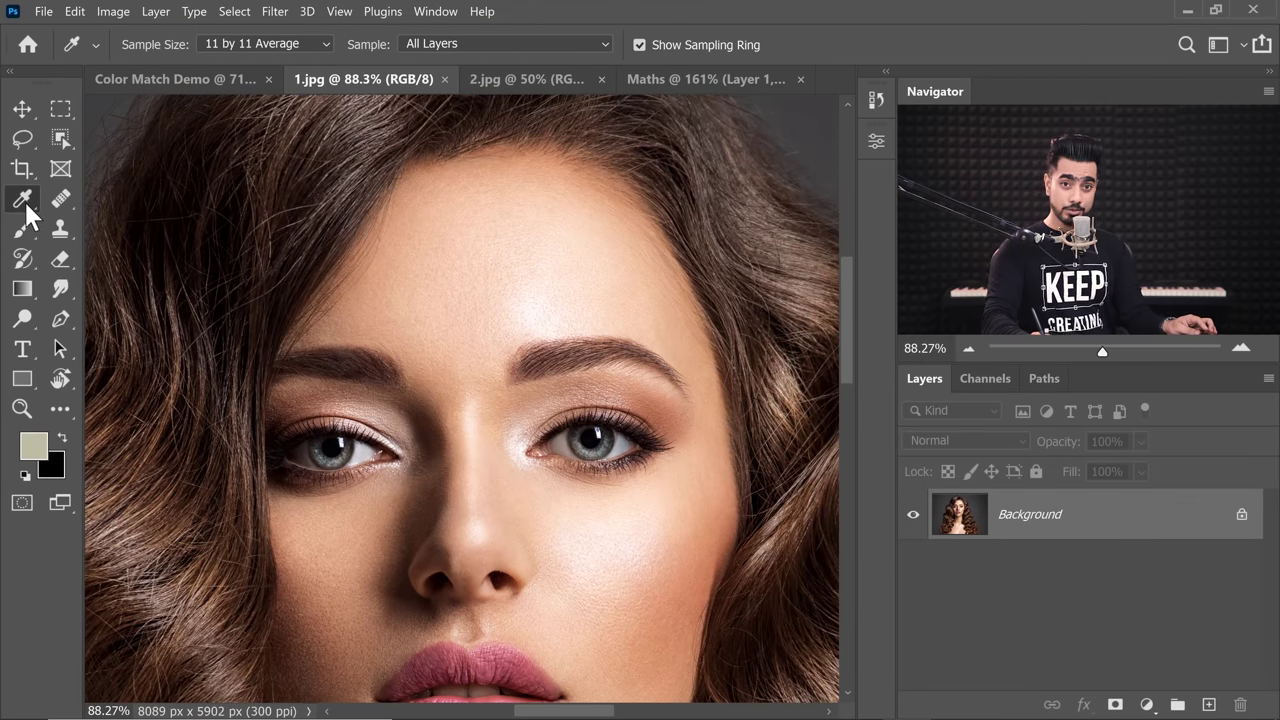
left_click(255, 44)
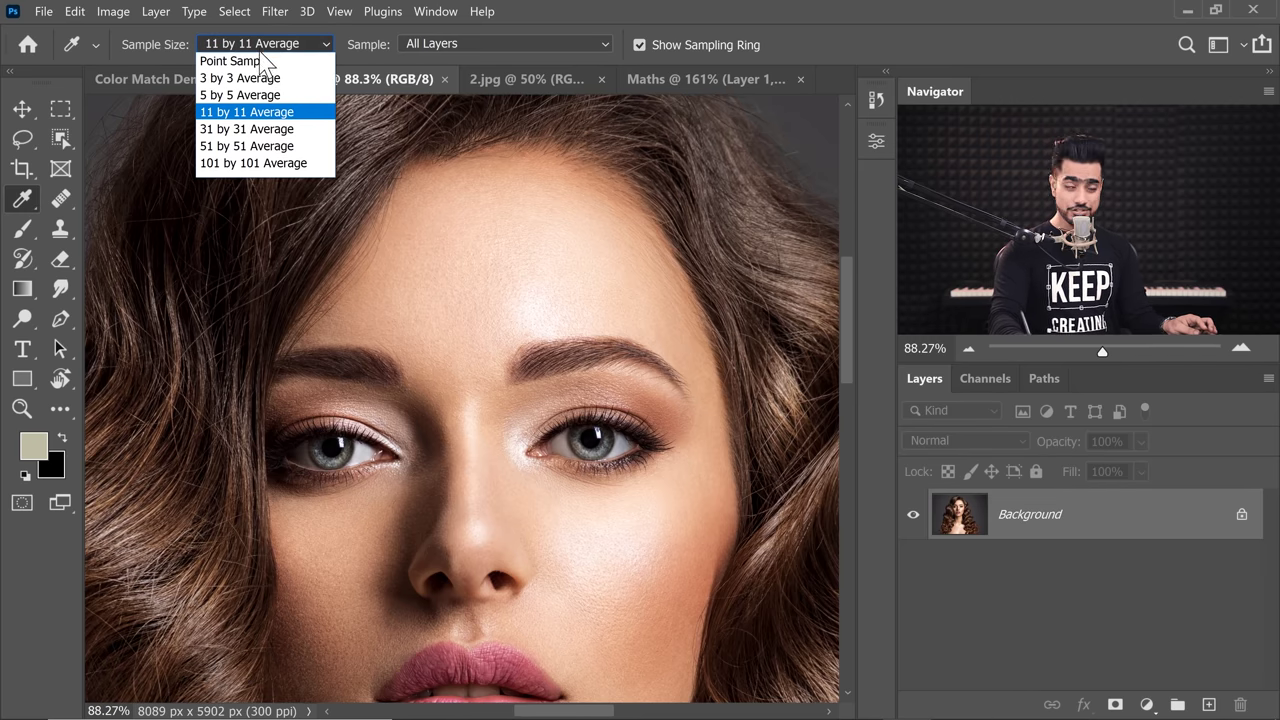
left_click(254, 114)
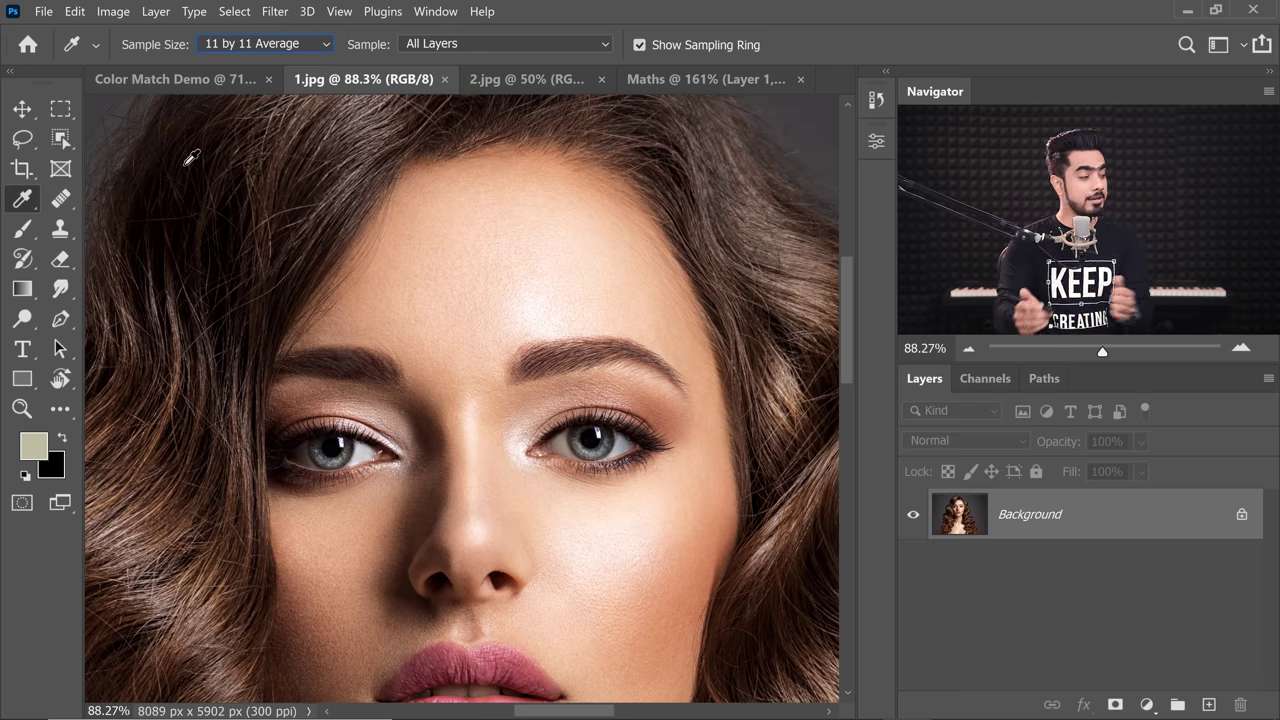
left_click(23, 229)
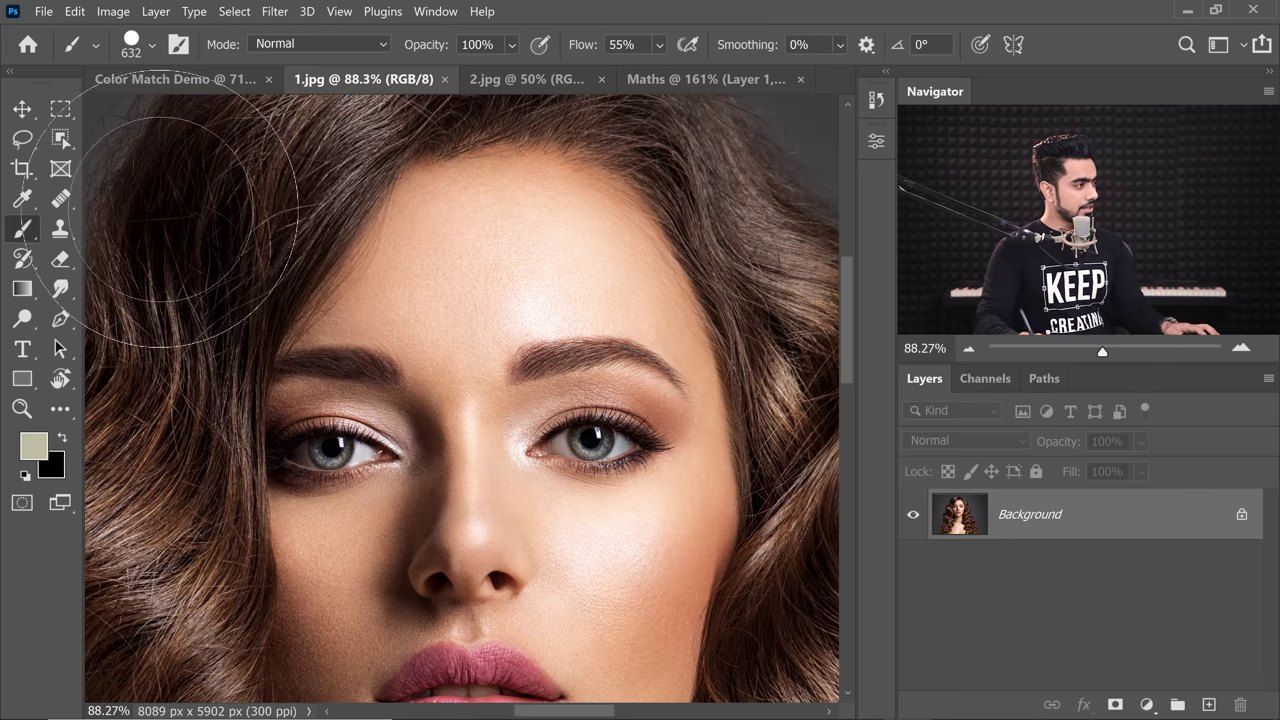
Step: Sample the reference woman's forehead and paint a peach dab on a new Layer 2
left_click(418, 262, "alt")
left_click(420, 245, "alt")
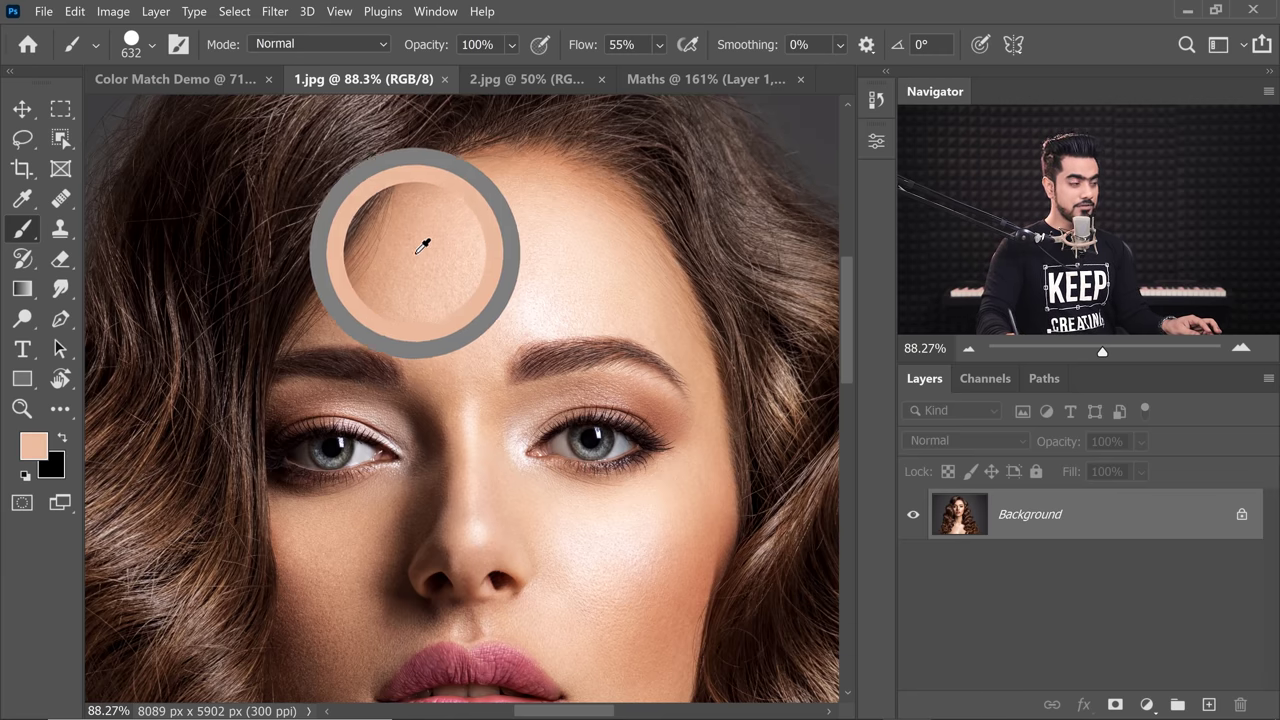
left_click(218, 80)
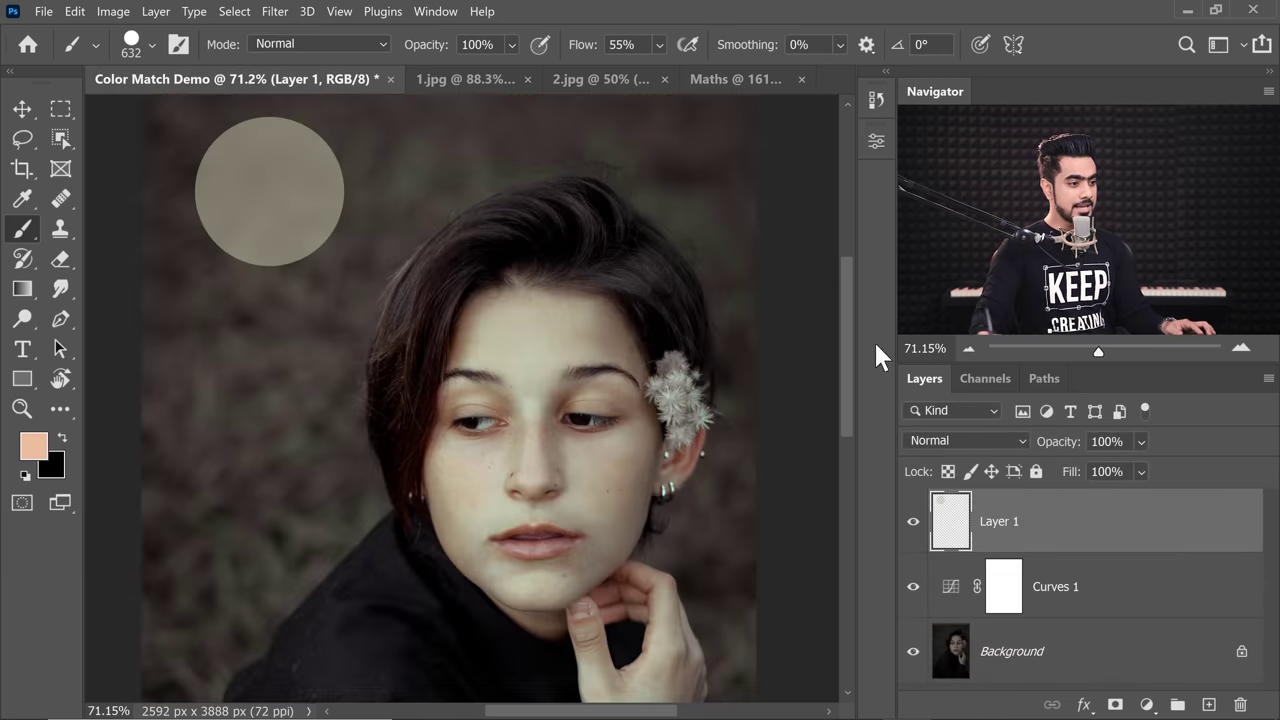
left_click(1208, 706)
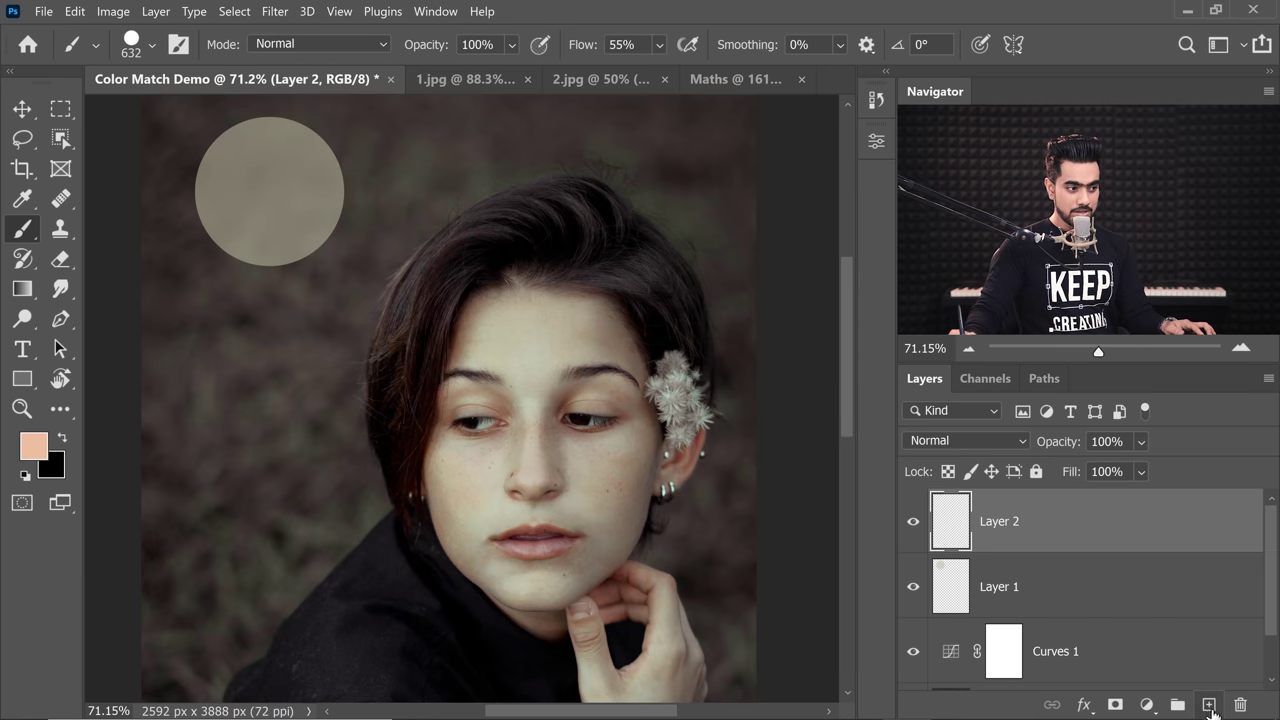
left_click(321, 185)
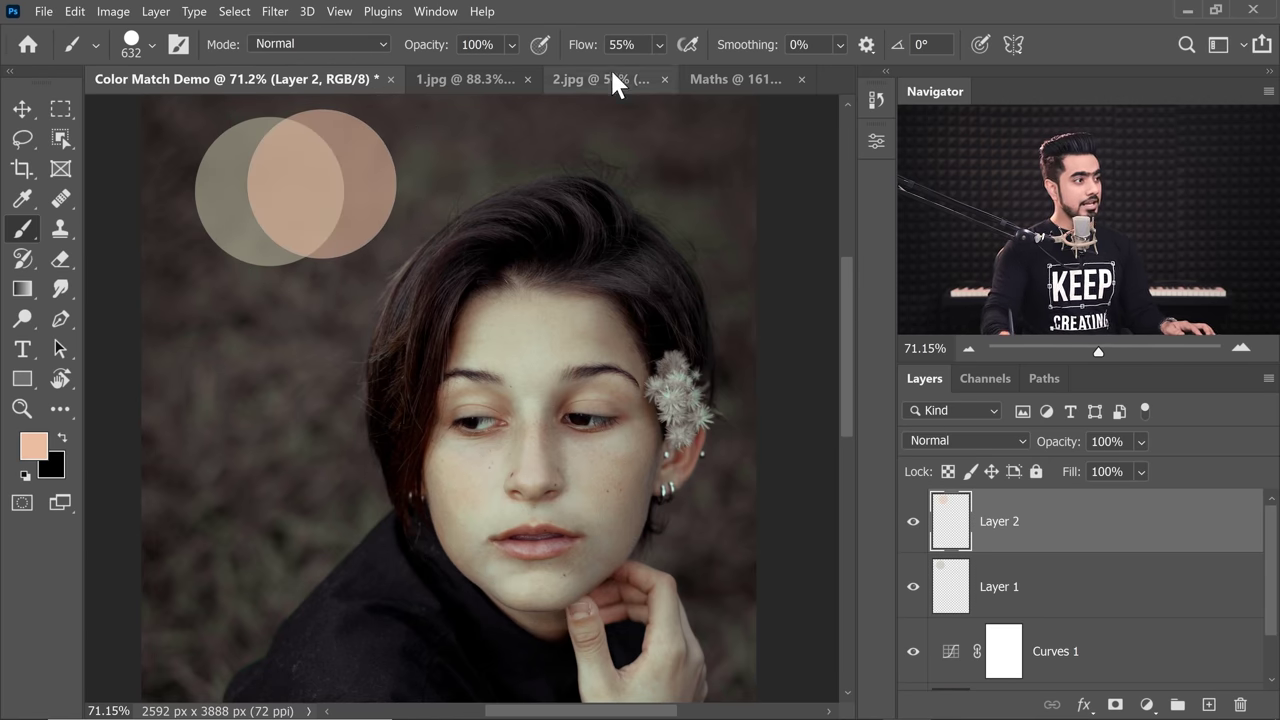
Step: Raise brush flow to 100% and repaint the beige and peach dabs on separate layers
left_click_drag(580, 44, 737, 63)
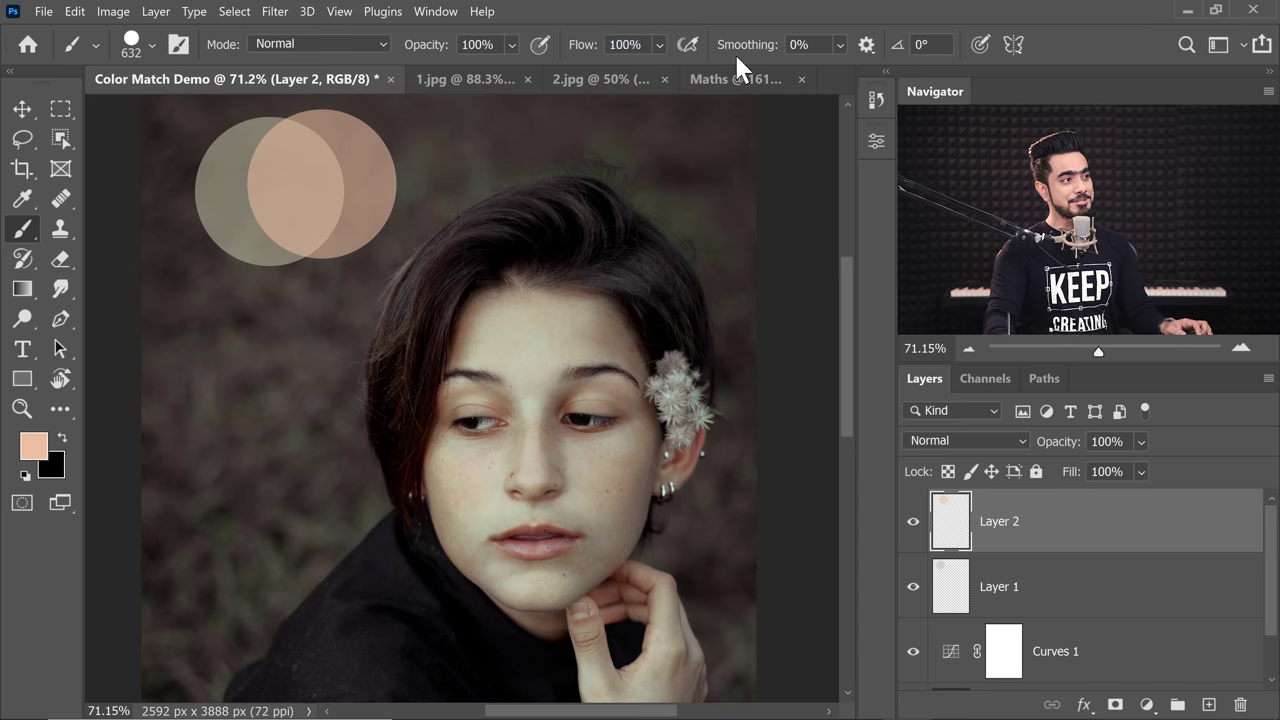
key("ctrl+z")
key("ctrl+z")
key("ctrl+z")
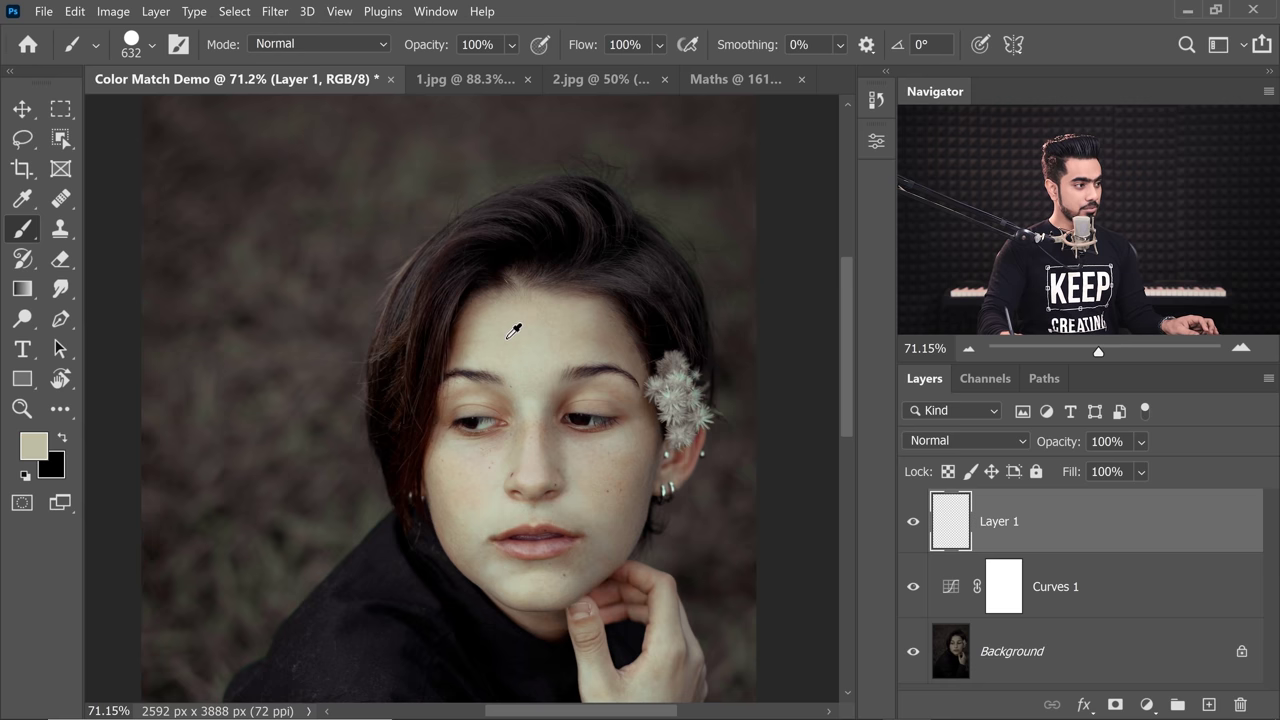
left_click(267, 208)
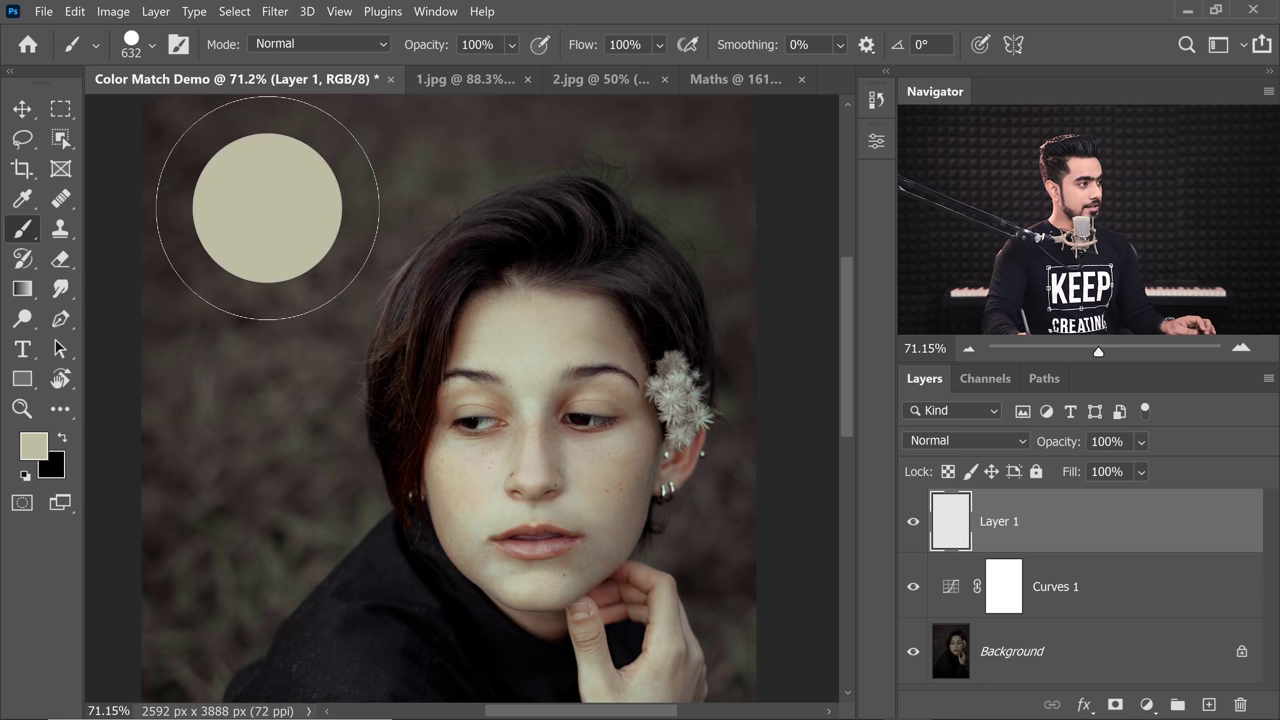
left_click(467, 78)
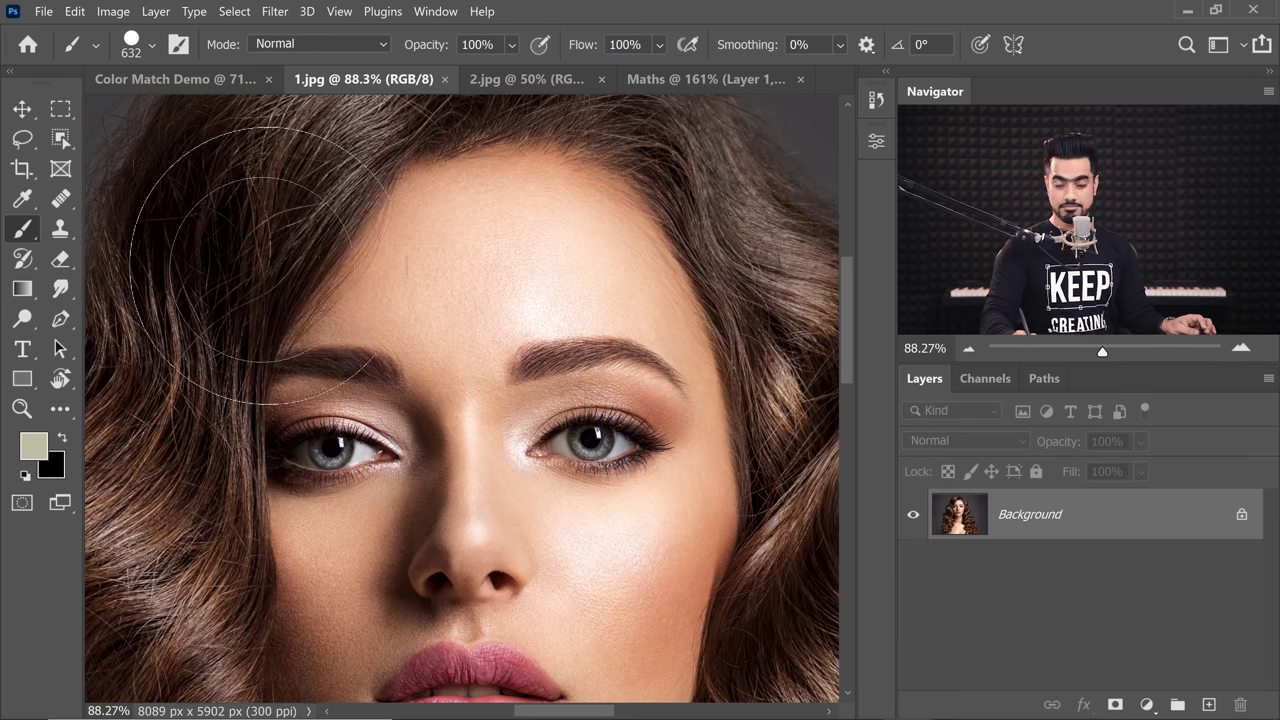
left_click(204, 80)
left_click(1210, 705)
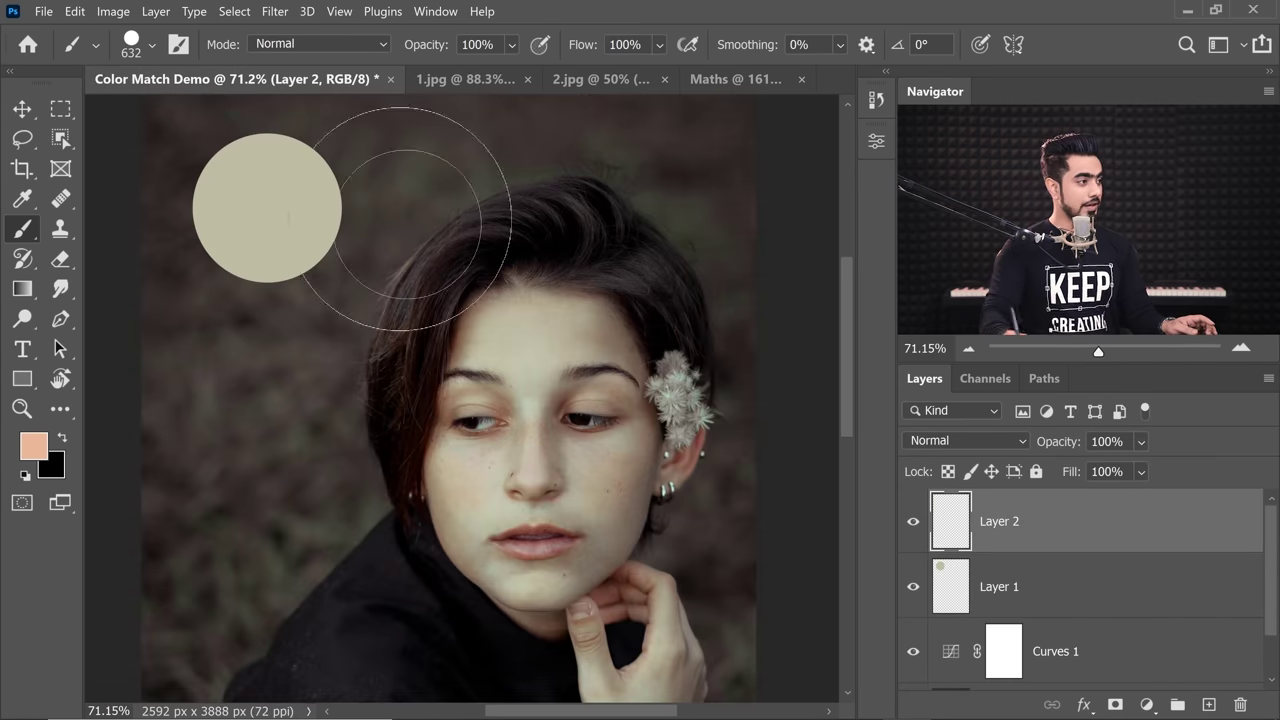
left_click(320, 195)
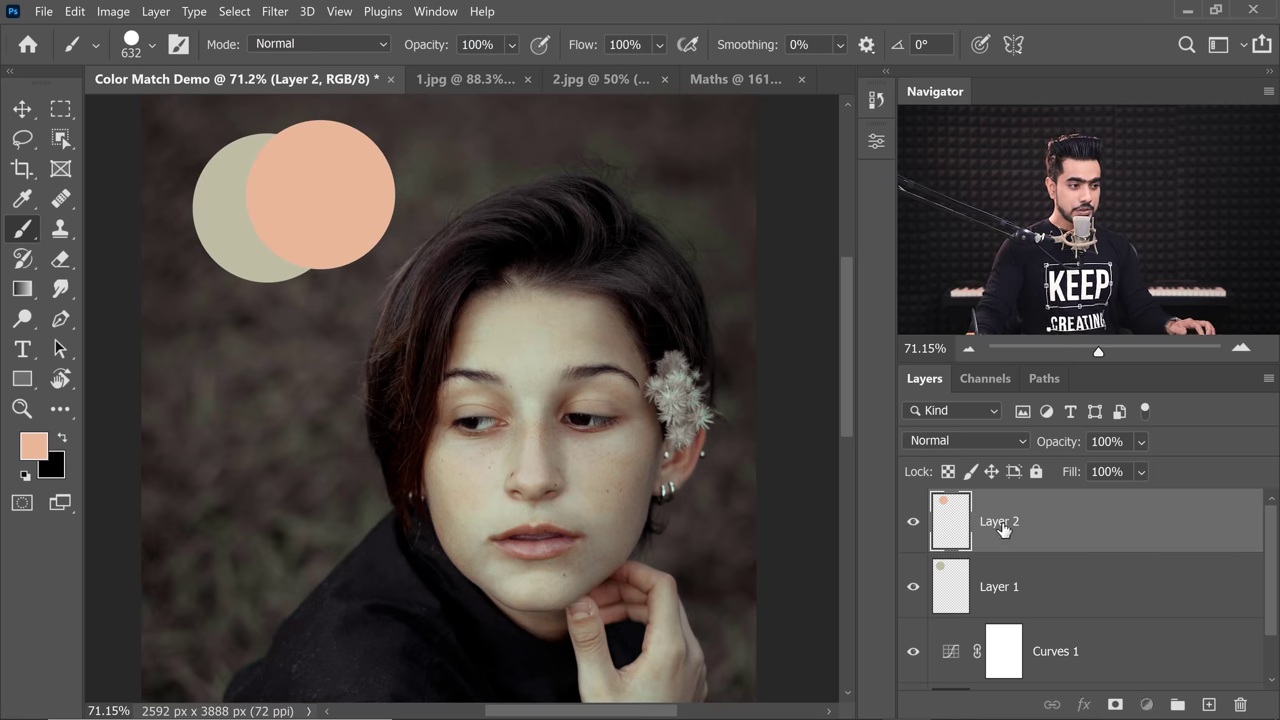
Step: Rename the peach swatch layer to 'Ref' and begin renaming Layer 1
left_click(1036, 514)
type("Ref")
key("Return")
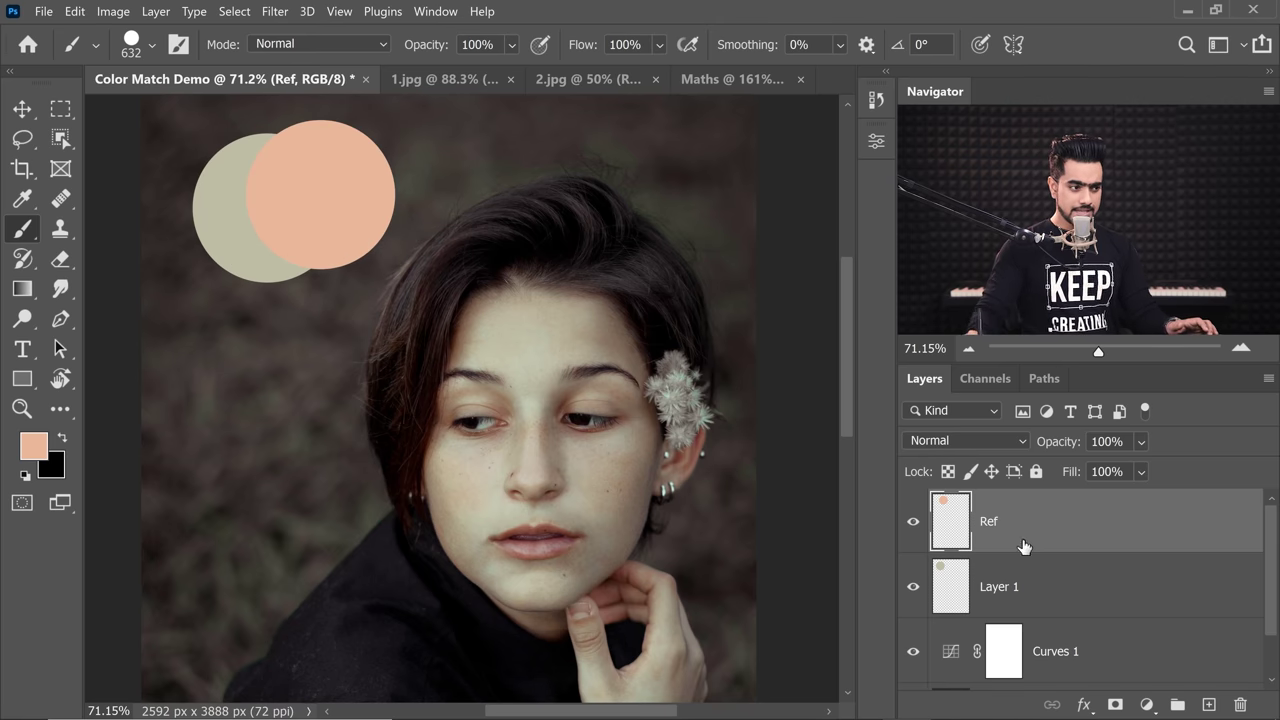
double_click(1000, 587)
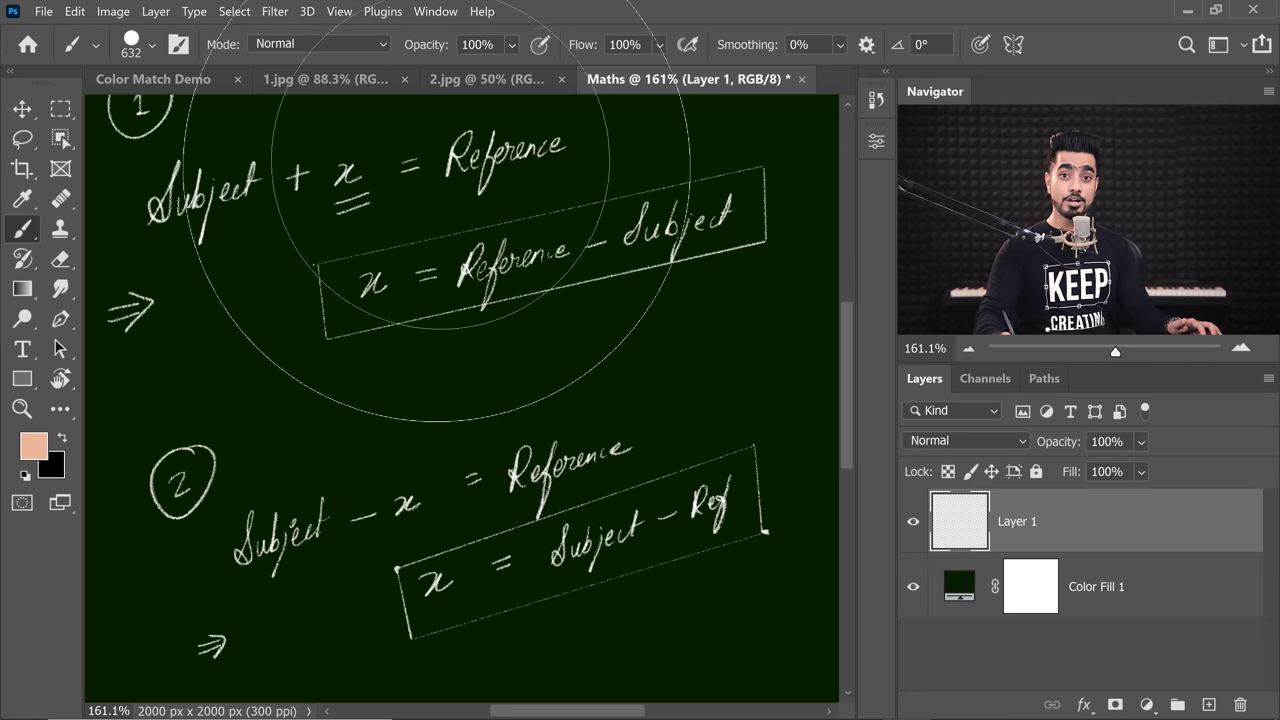
Step: Move the Sub layer above Ref and set its blend mode to Subtract
left_click(179, 81)
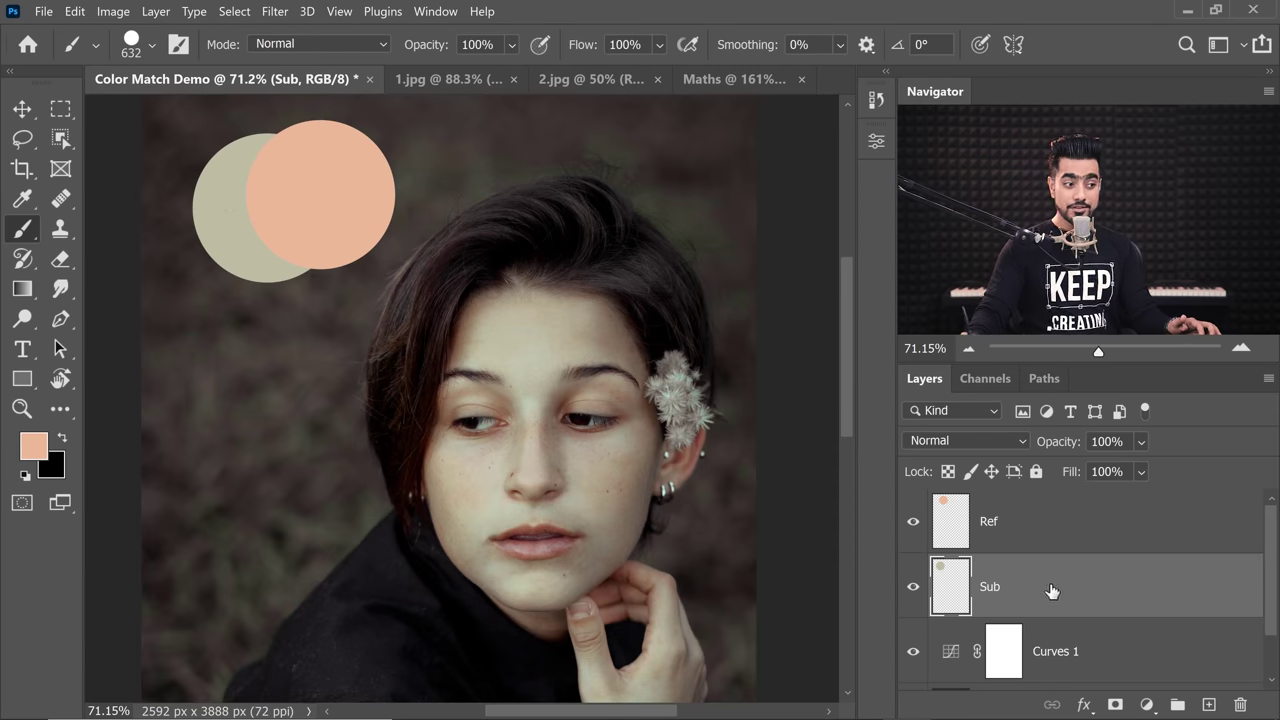
left_click_drag(1052, 590, 1044, 510)
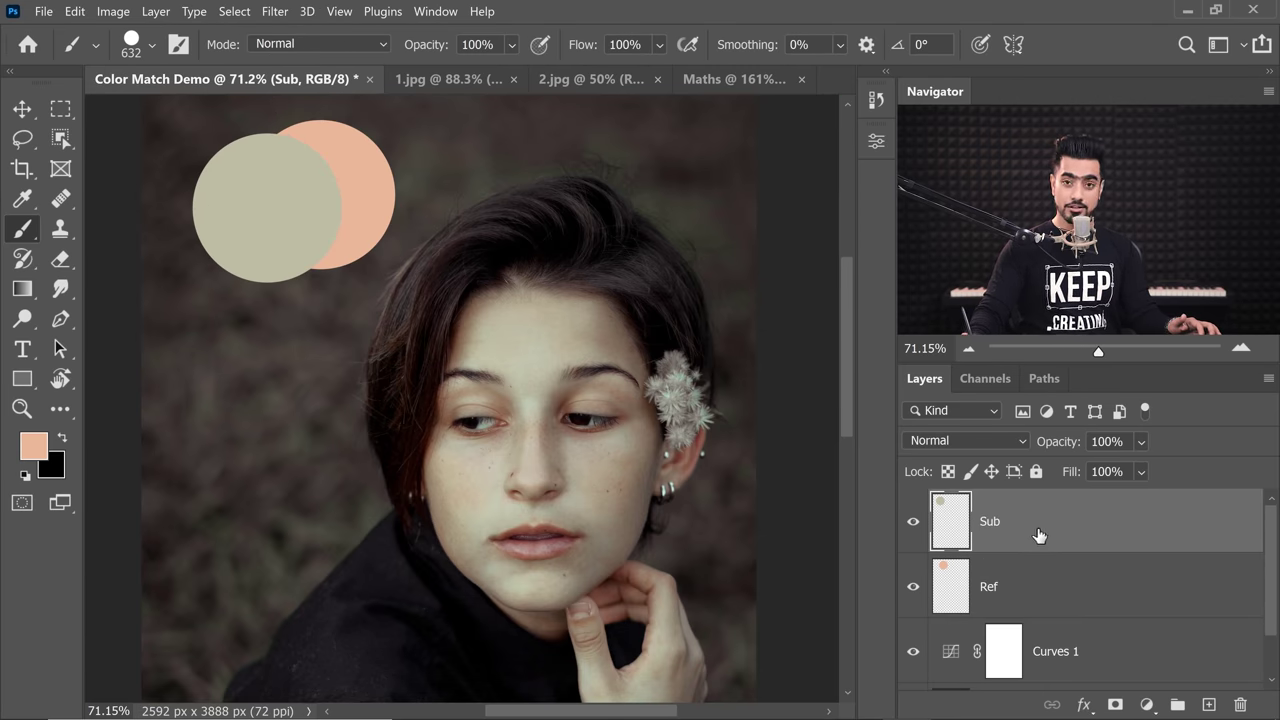
left_click(1016, 594)
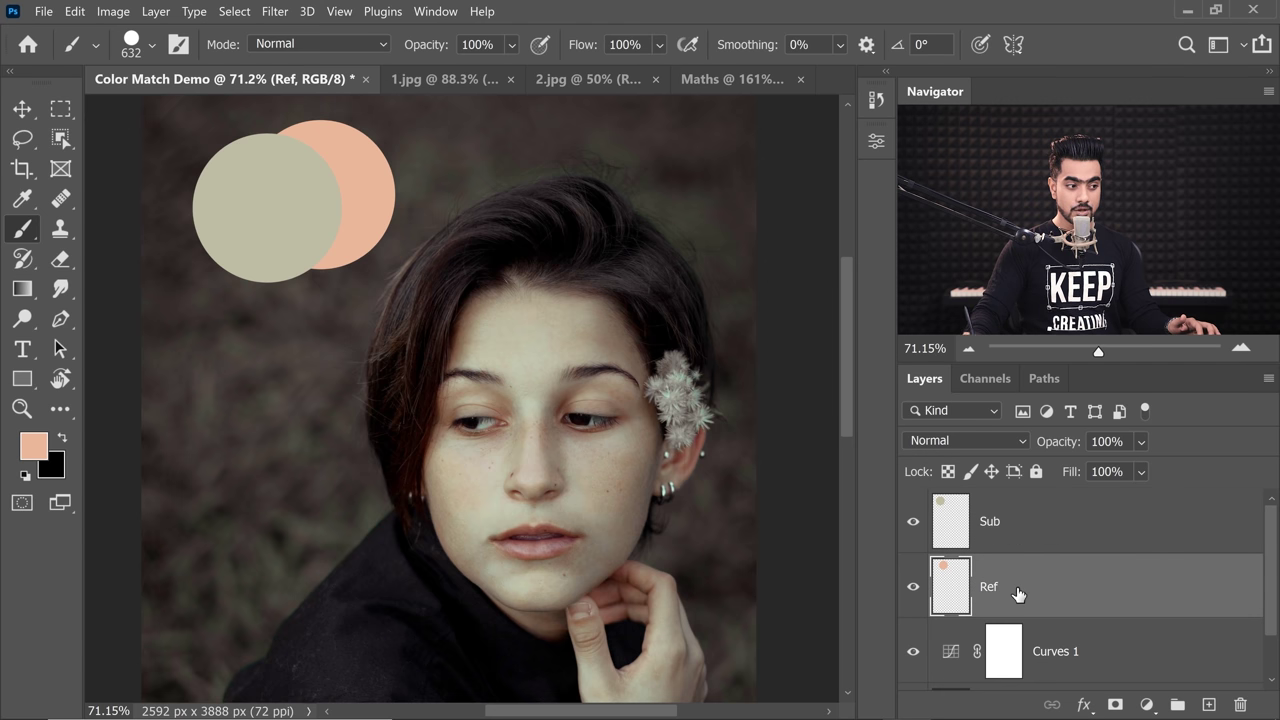
left_click(1030, 531)
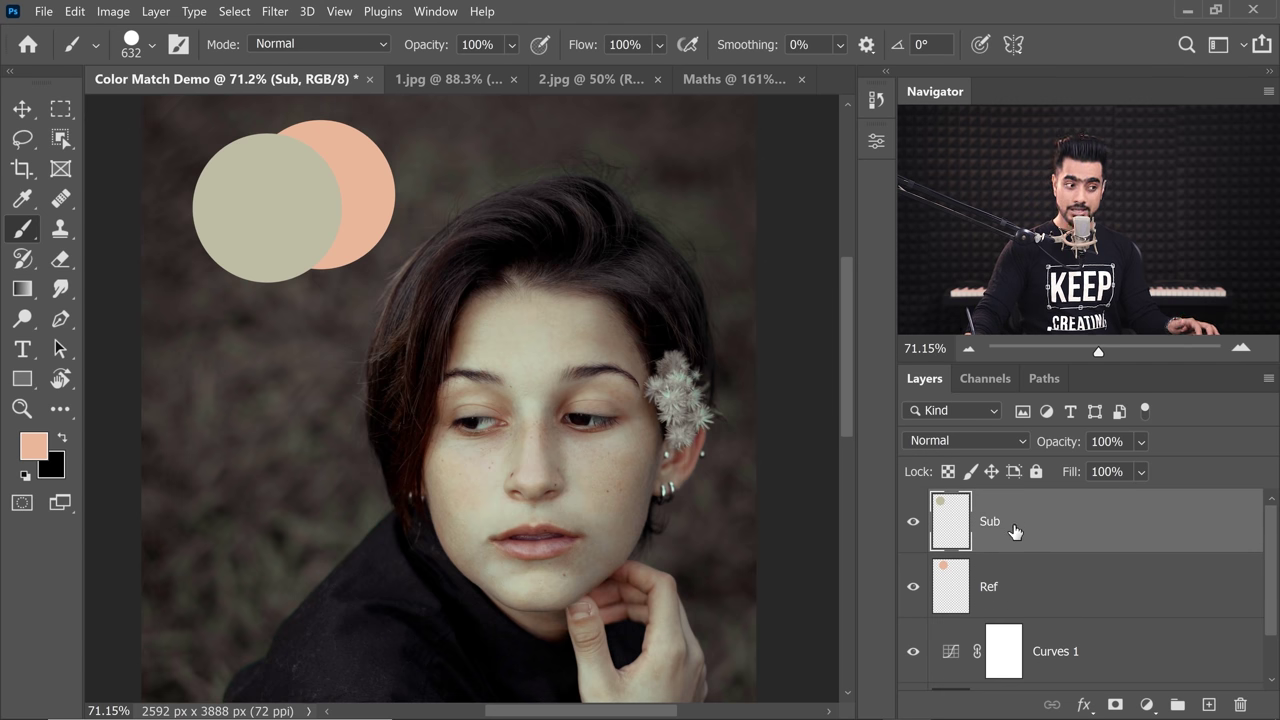
left_click(1024, 601)
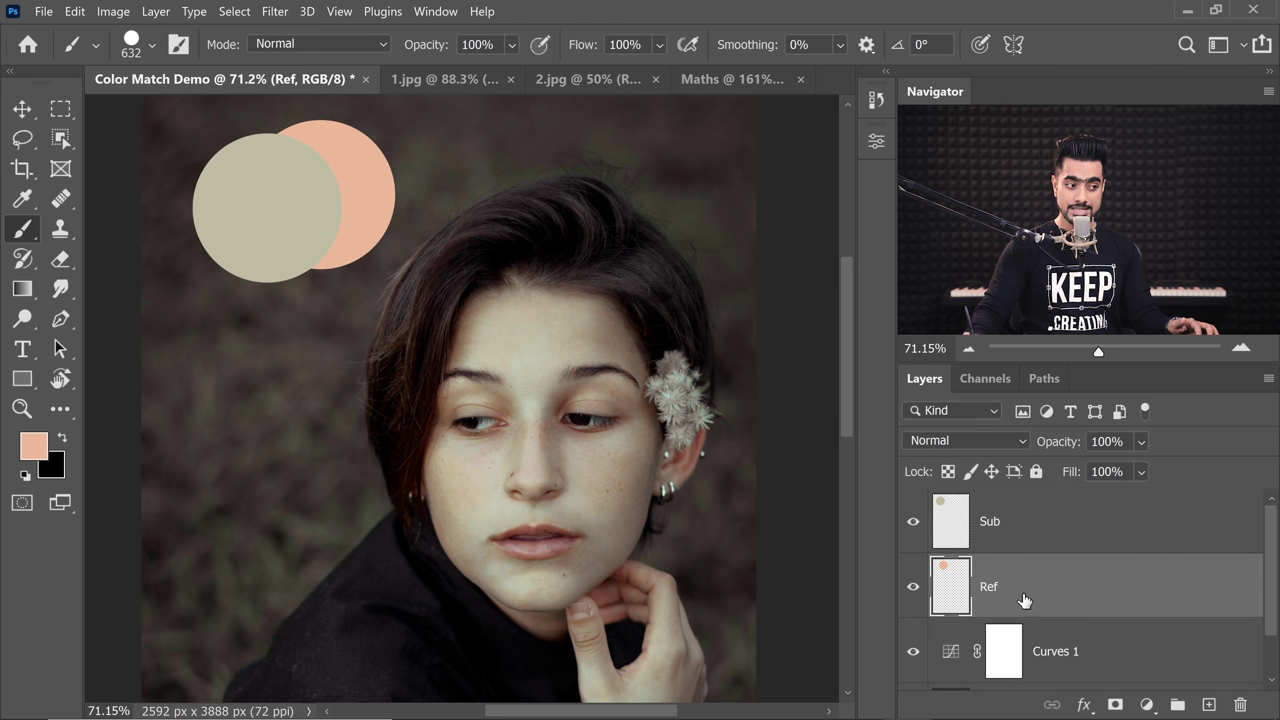
left_click(1048, 529)
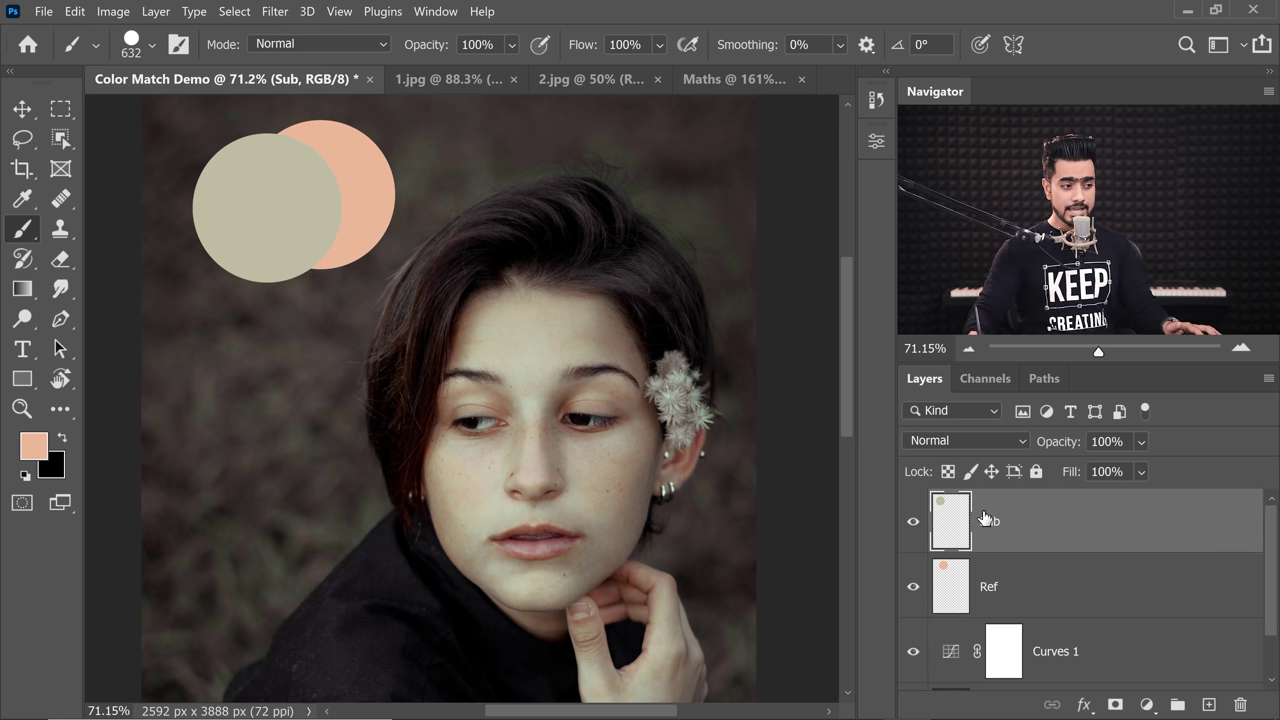
left_click(964, 440)
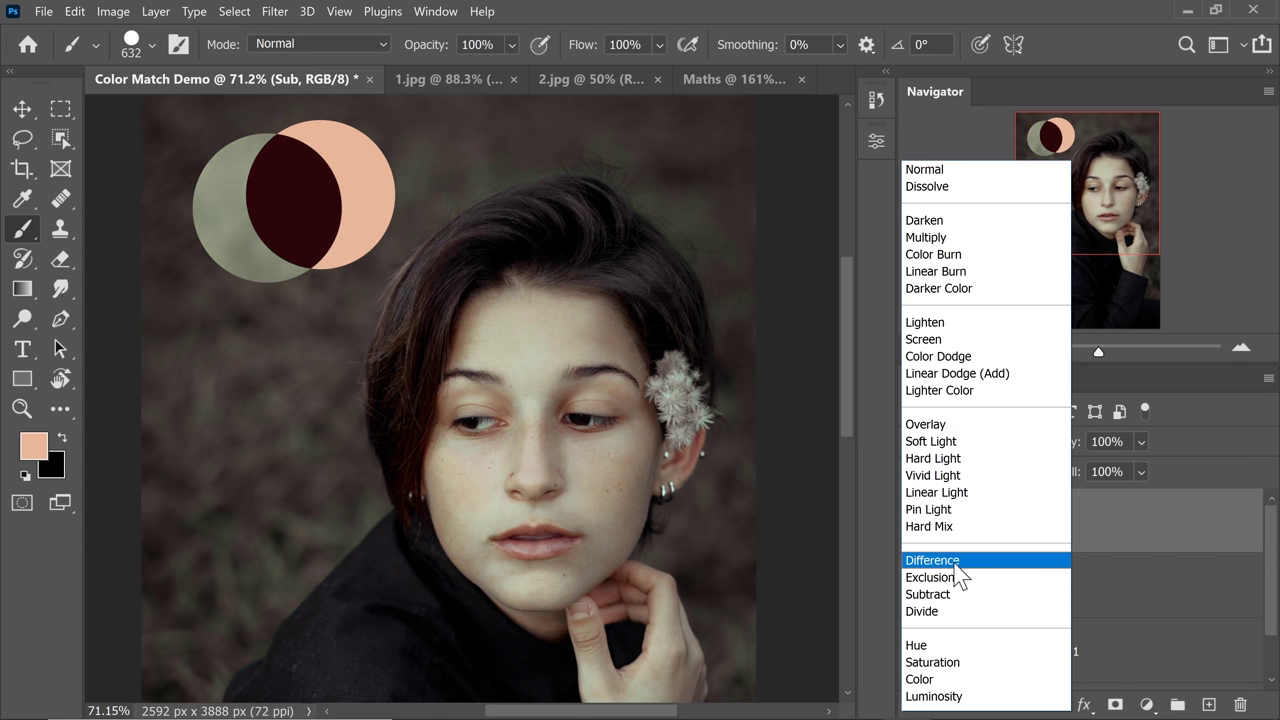
left_click(945, 596)
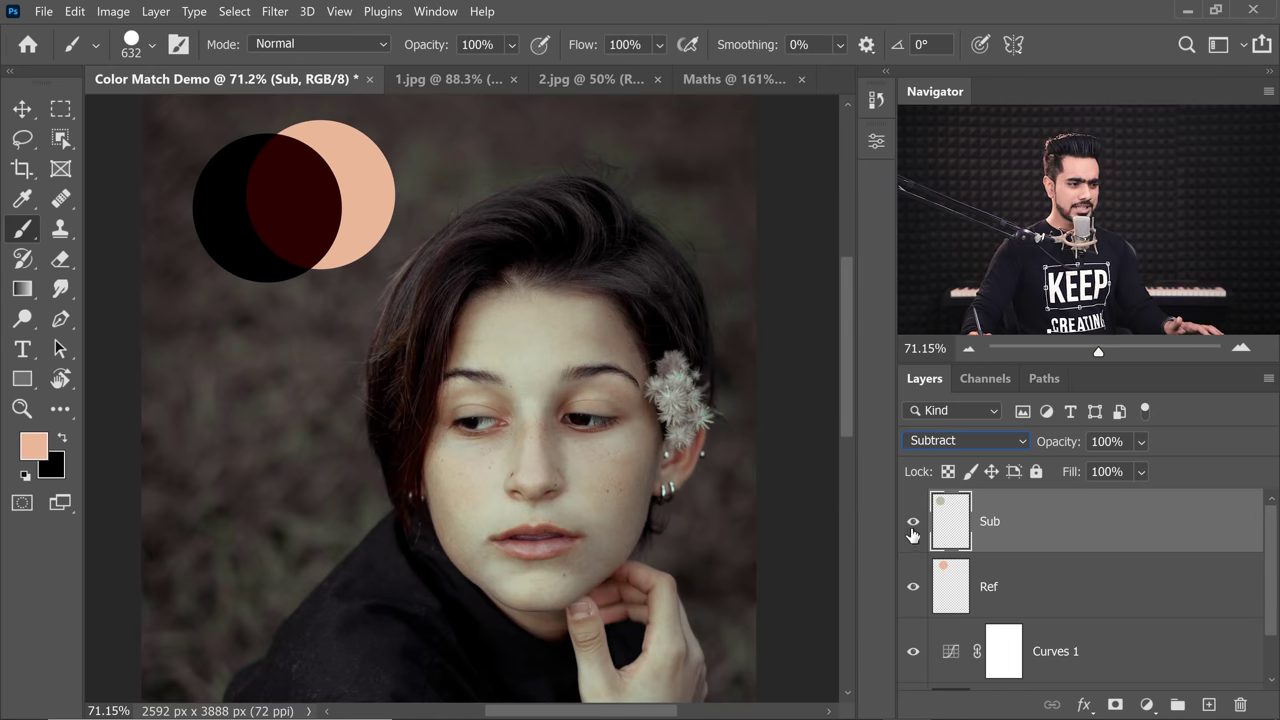
Step: Hide the Sub and Ref layers and open Color Range with Sampled Colors
left_click(913, 521)
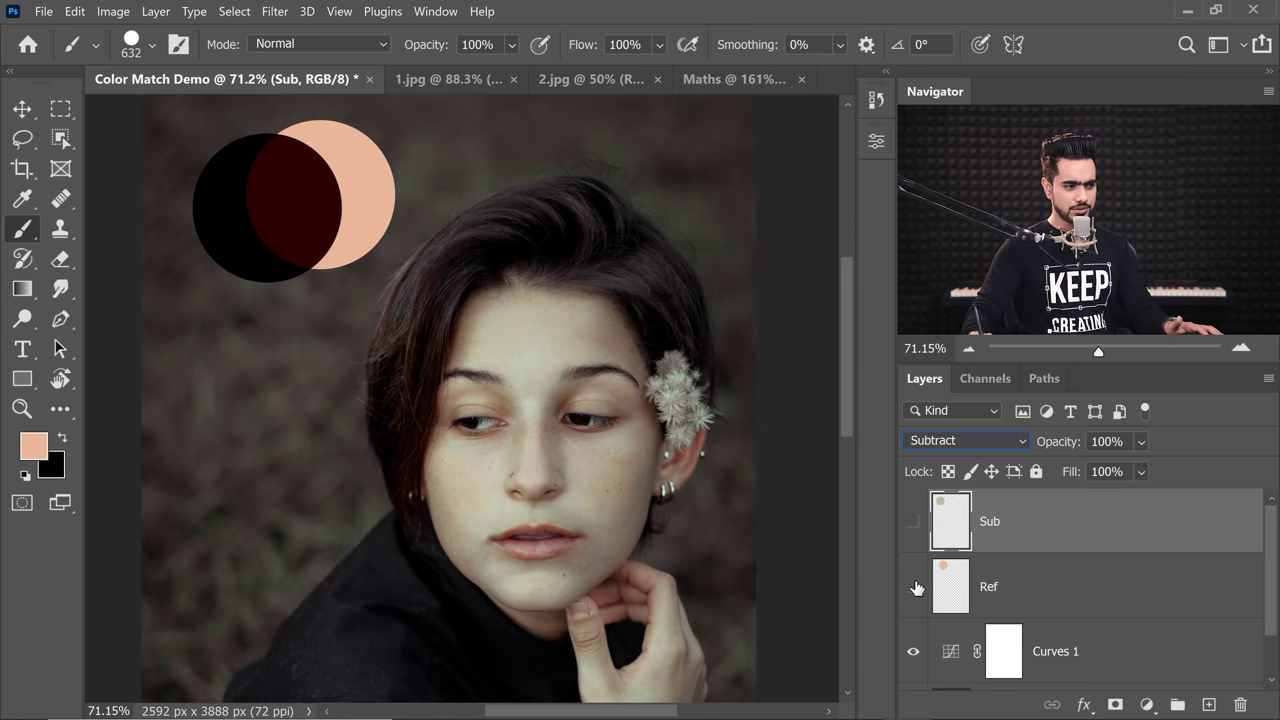
left_click(917, 588)
left_click(234, 11)
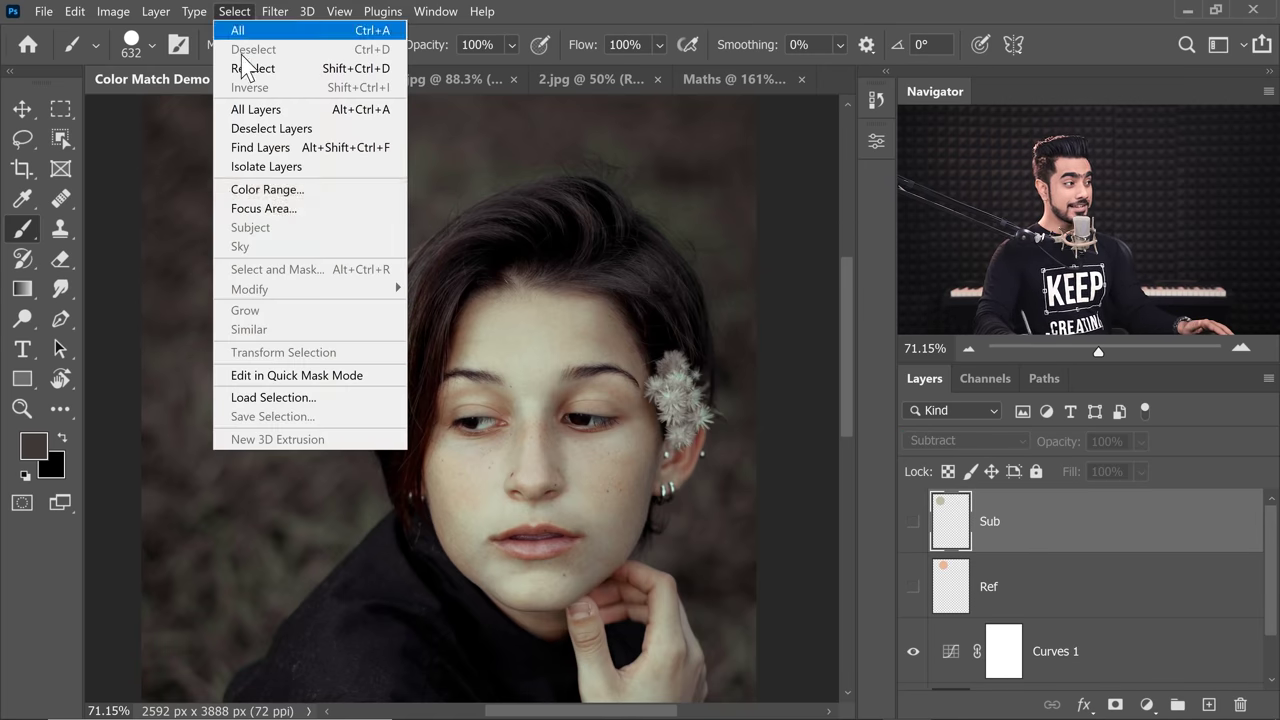
left_click(284, 189)
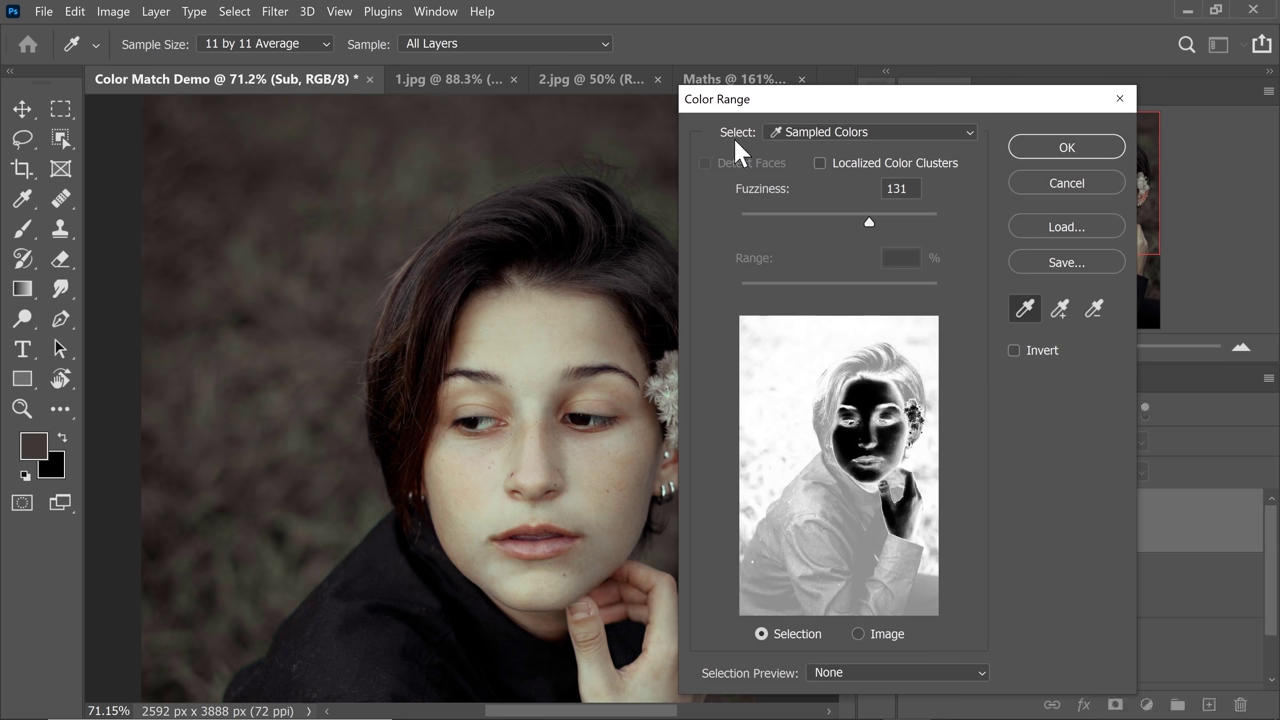
left_click(820, 134)
left_click(823, 148)
Step: Sample the forehead skin, set Fuzziness to 150 and accept the selection
left_click(511, 330)
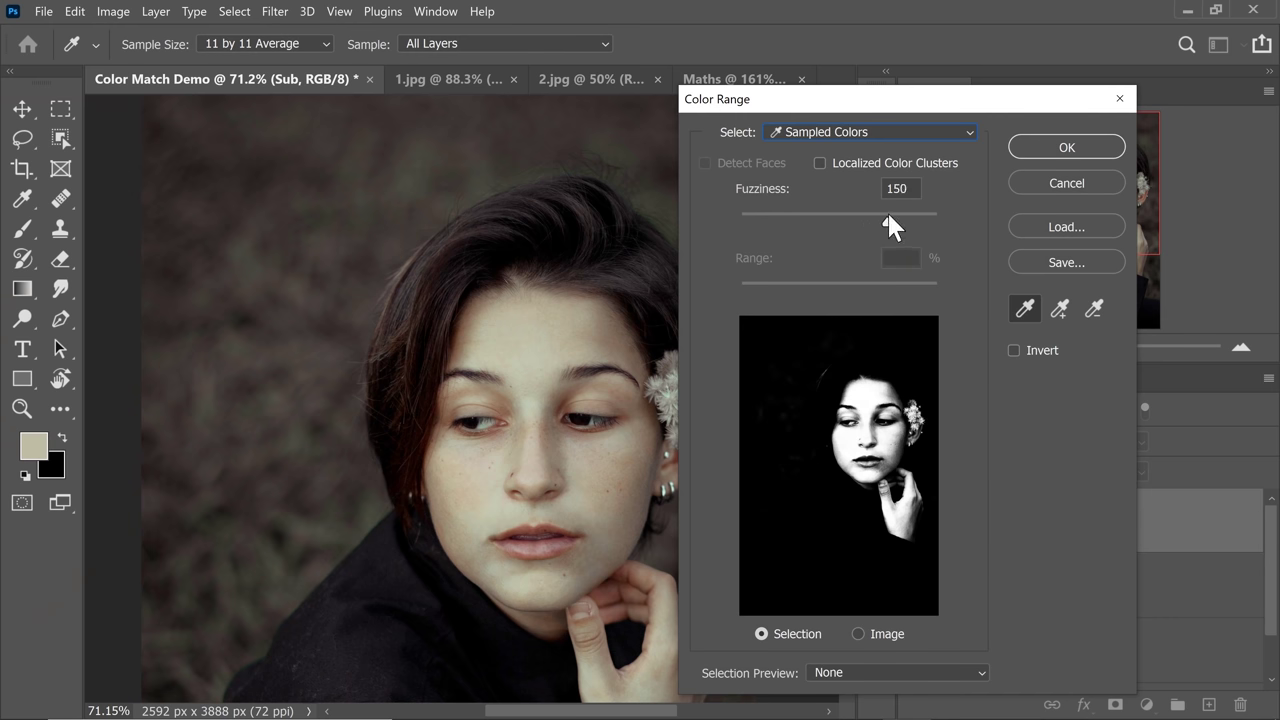
left_click_drag(911, 214, 912, 214)
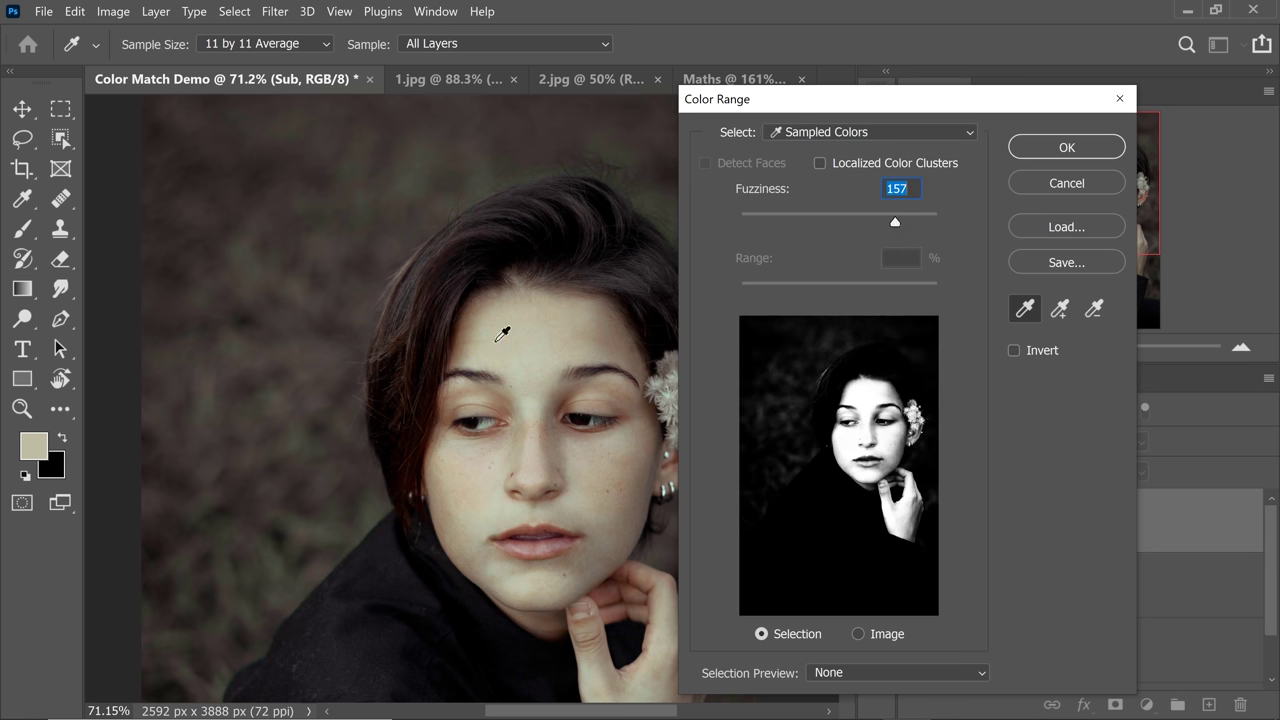
left_click_drag(895, 222, 898, 222)
type("135")
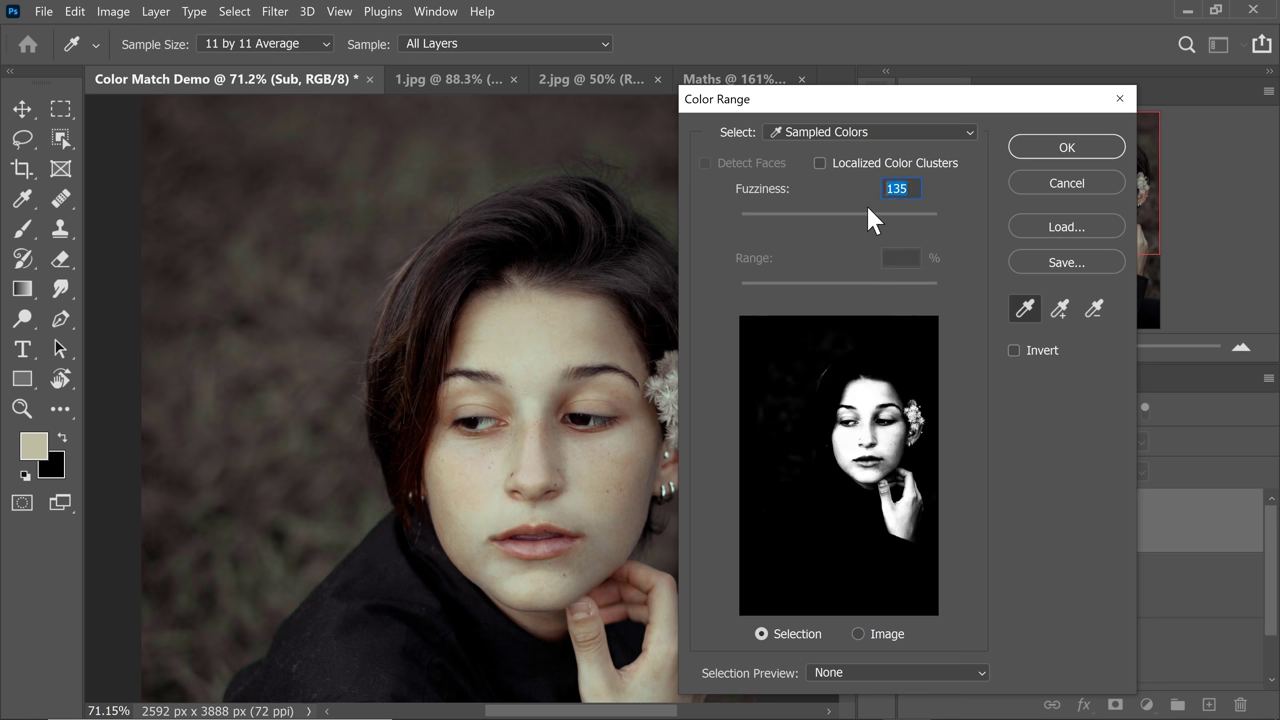
type("150")
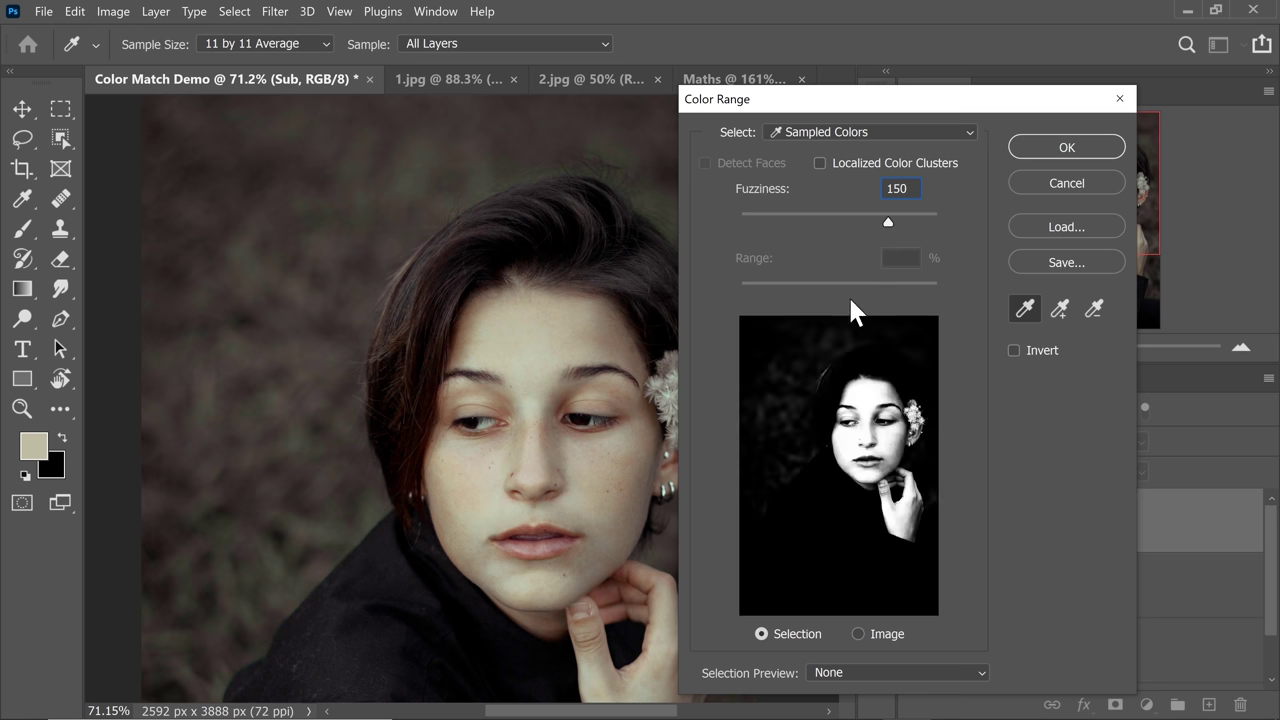
left_click(1066, 148)
key("b")
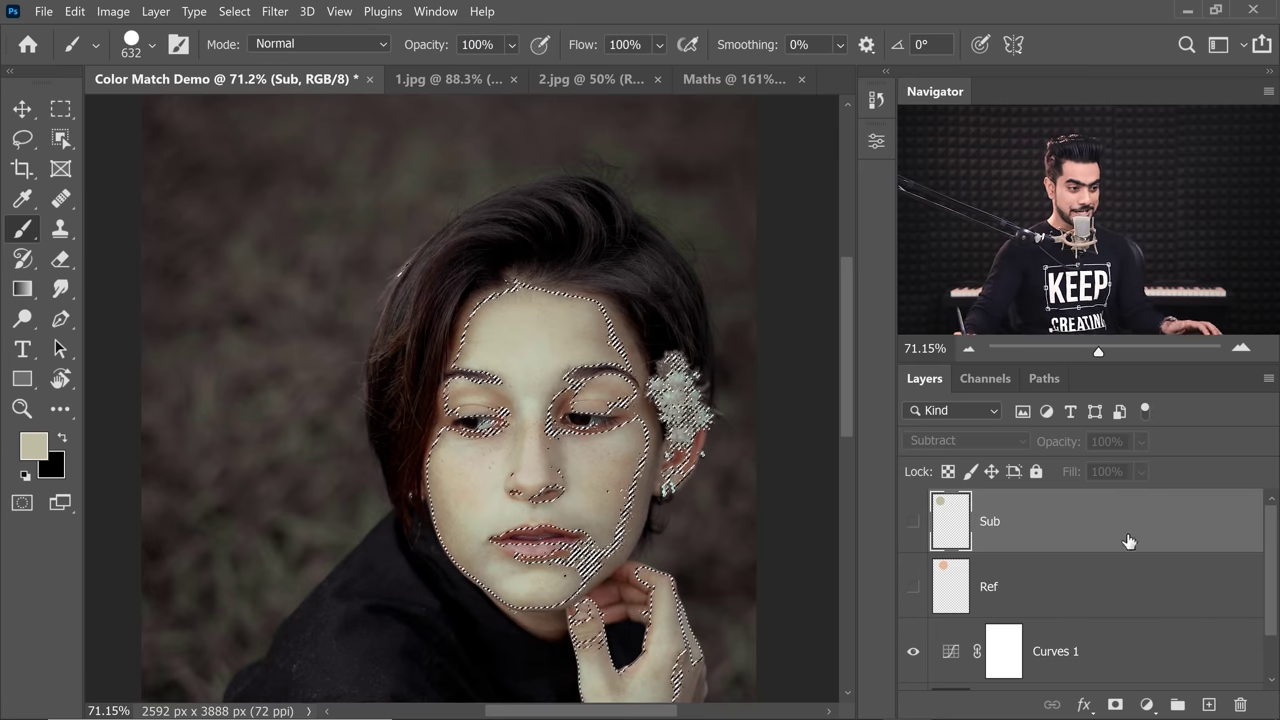
Step: Create a skin-masked Solid Color fill layer, Color Fill 1
left_click(1146, 706)
left_click(1140, 335)
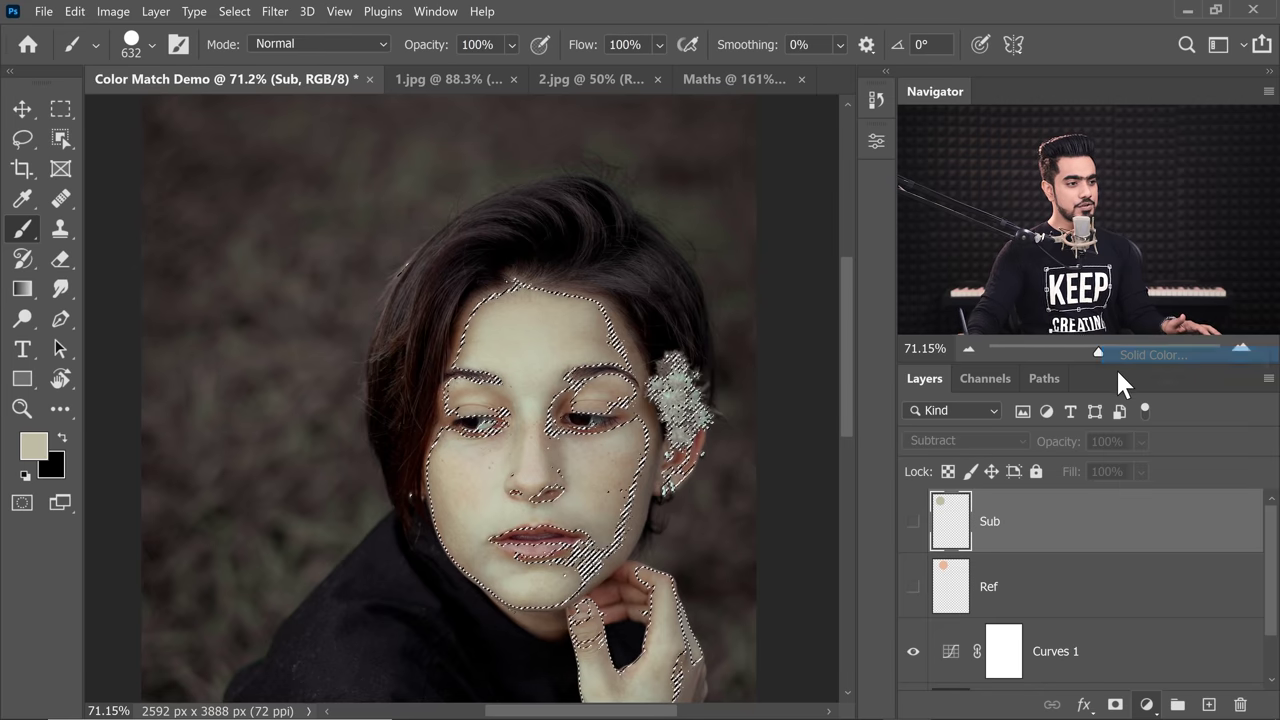
mouse_move(789, 381)
left_mouse_down()
mouse_move(949, 286)
mouse_move(951, 391)
left_mouse_up()
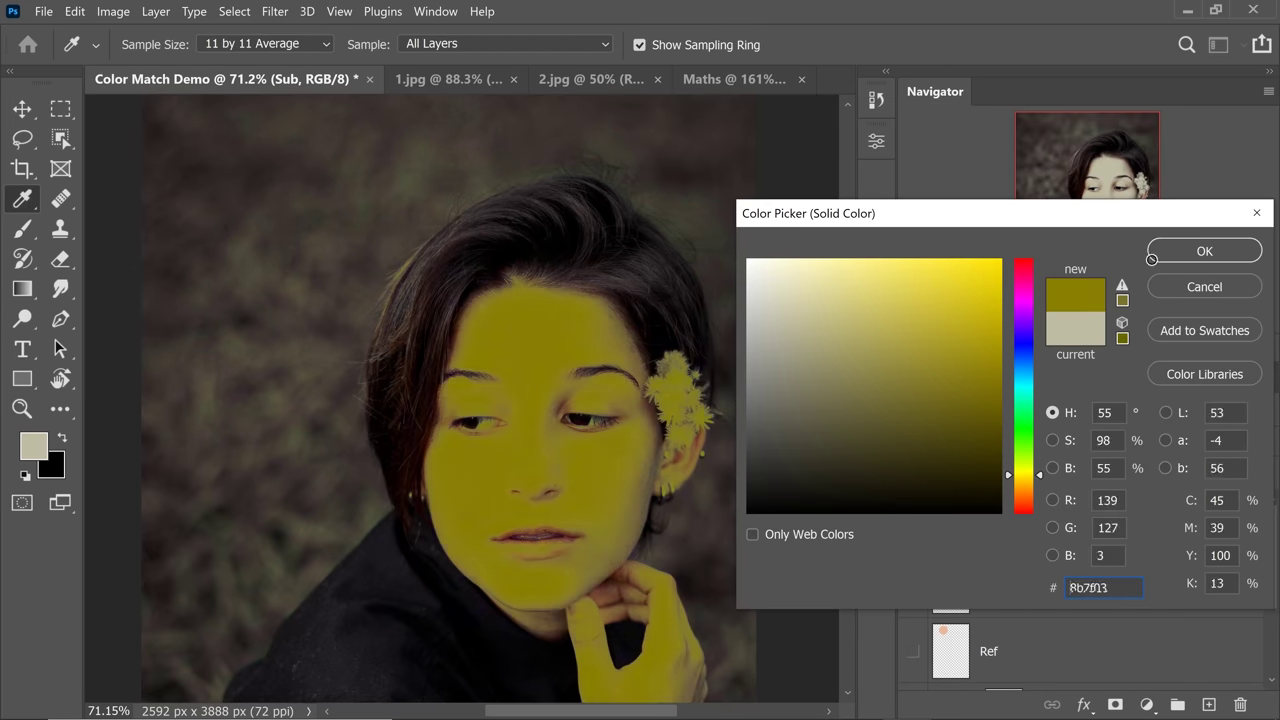
left_click(1206, 251)
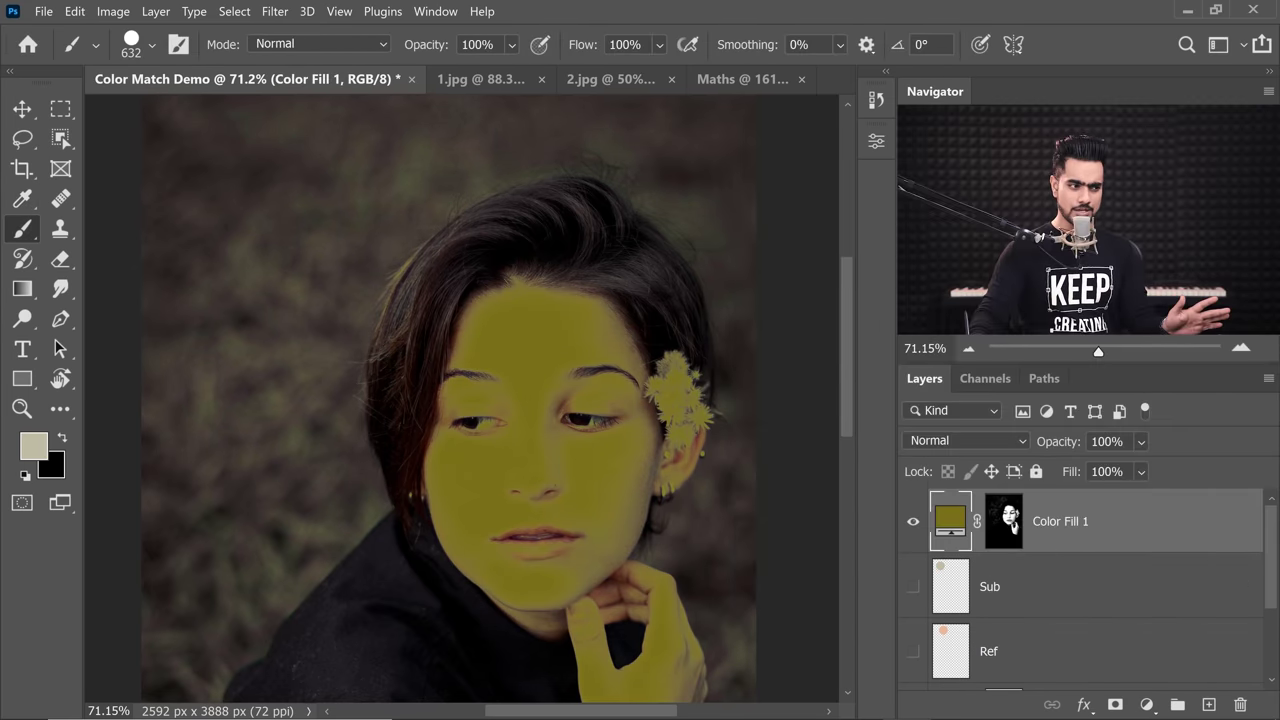
Step: Hide Color Fill 1, show Sub, and recolour the fill with the dark red 2b0000 overlap
left_click(912, 522)
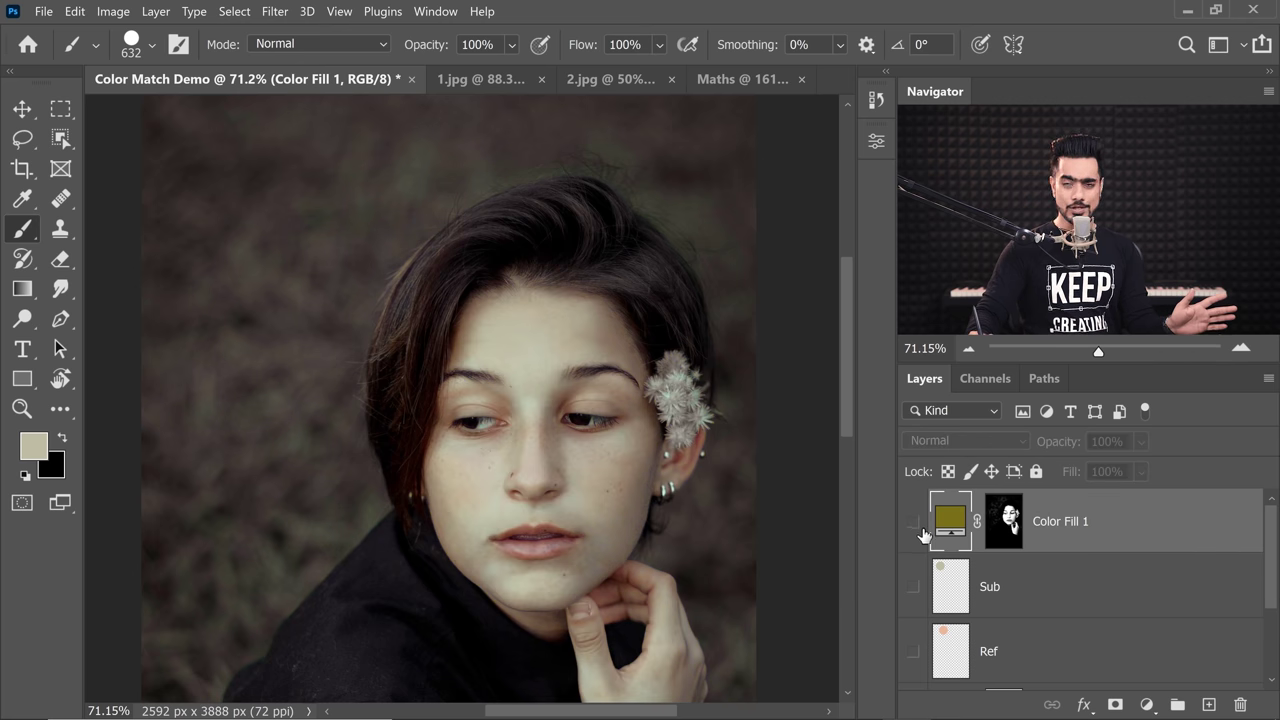
left_click(913, 588)
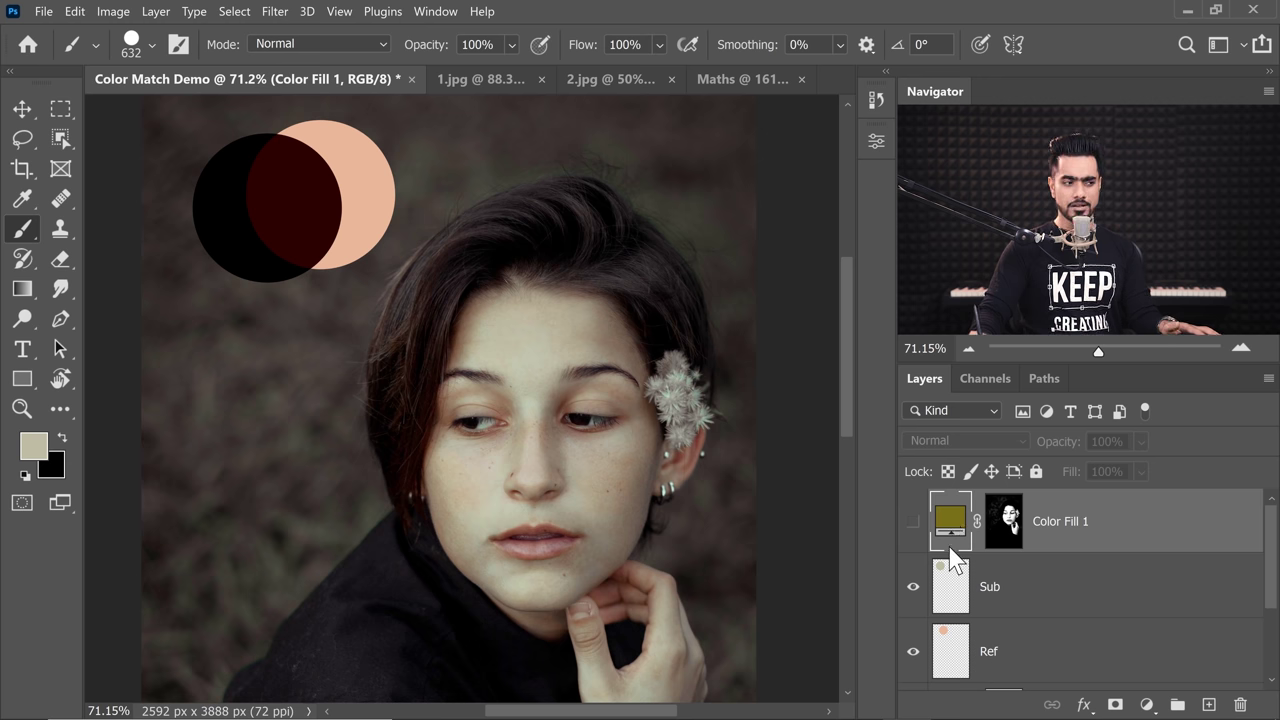
double_click(950, 521)
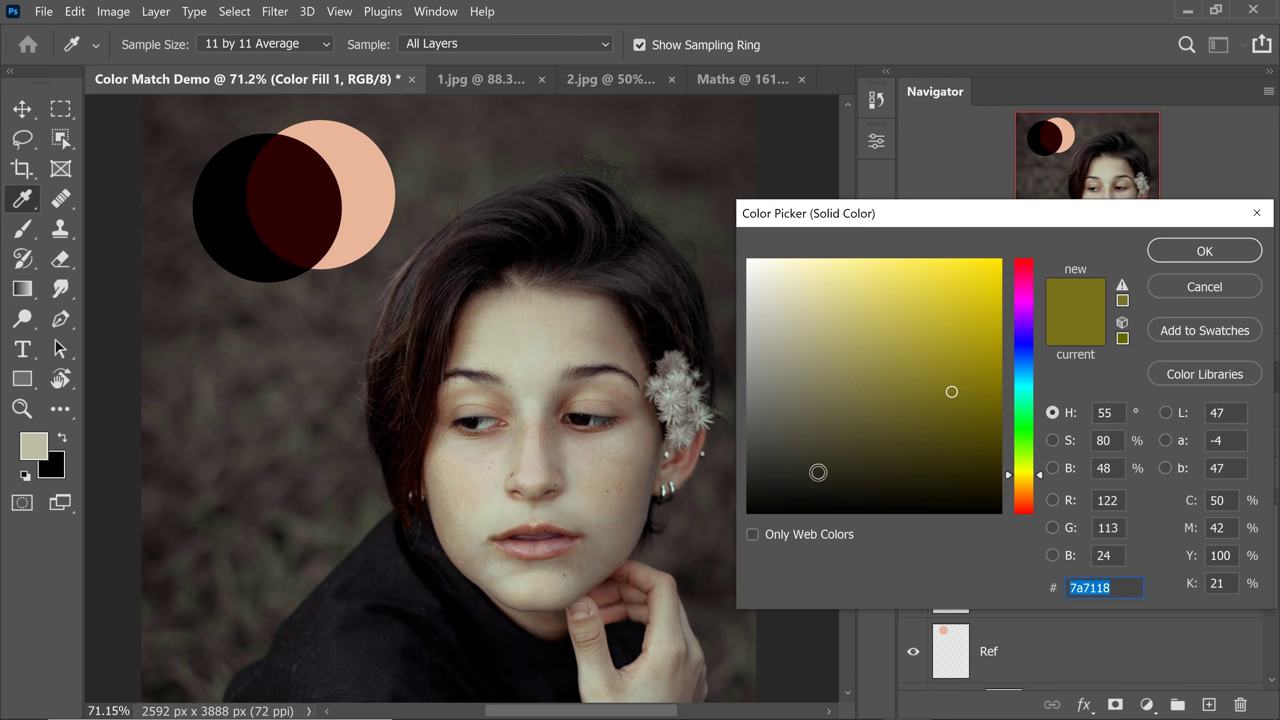
left_click(290, 193)
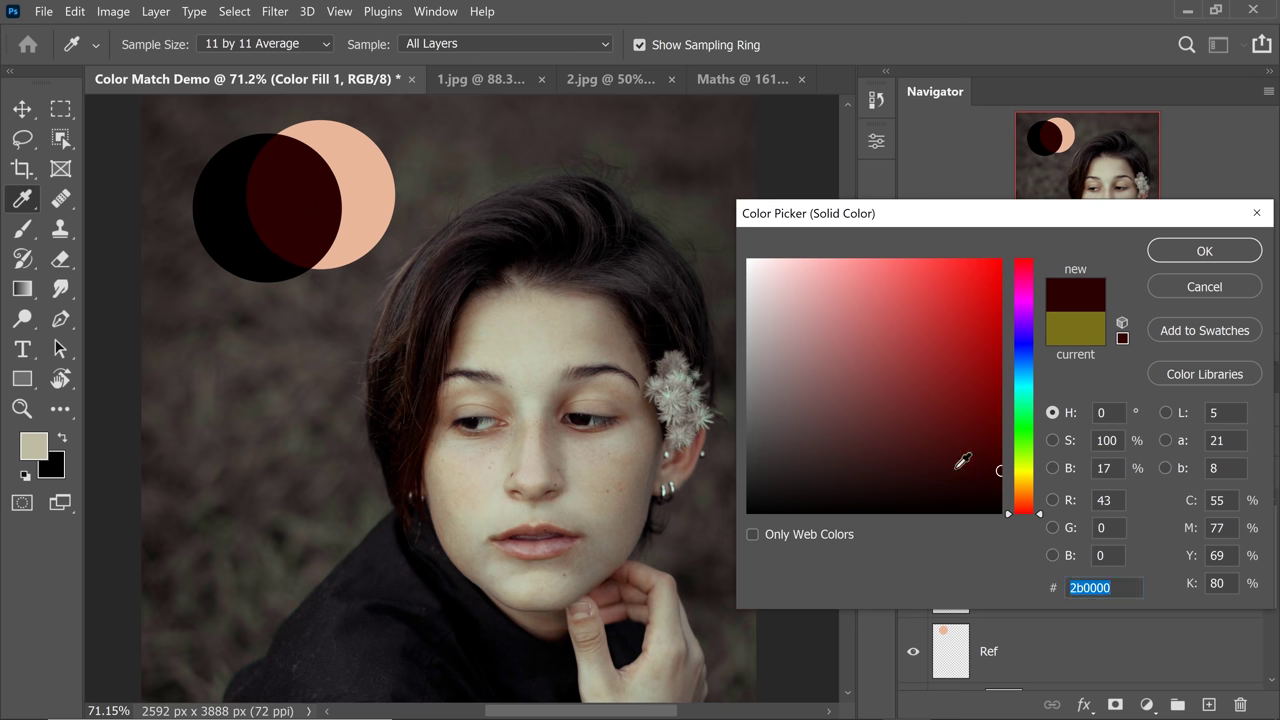
scroll(1006, 453, "right", 1)
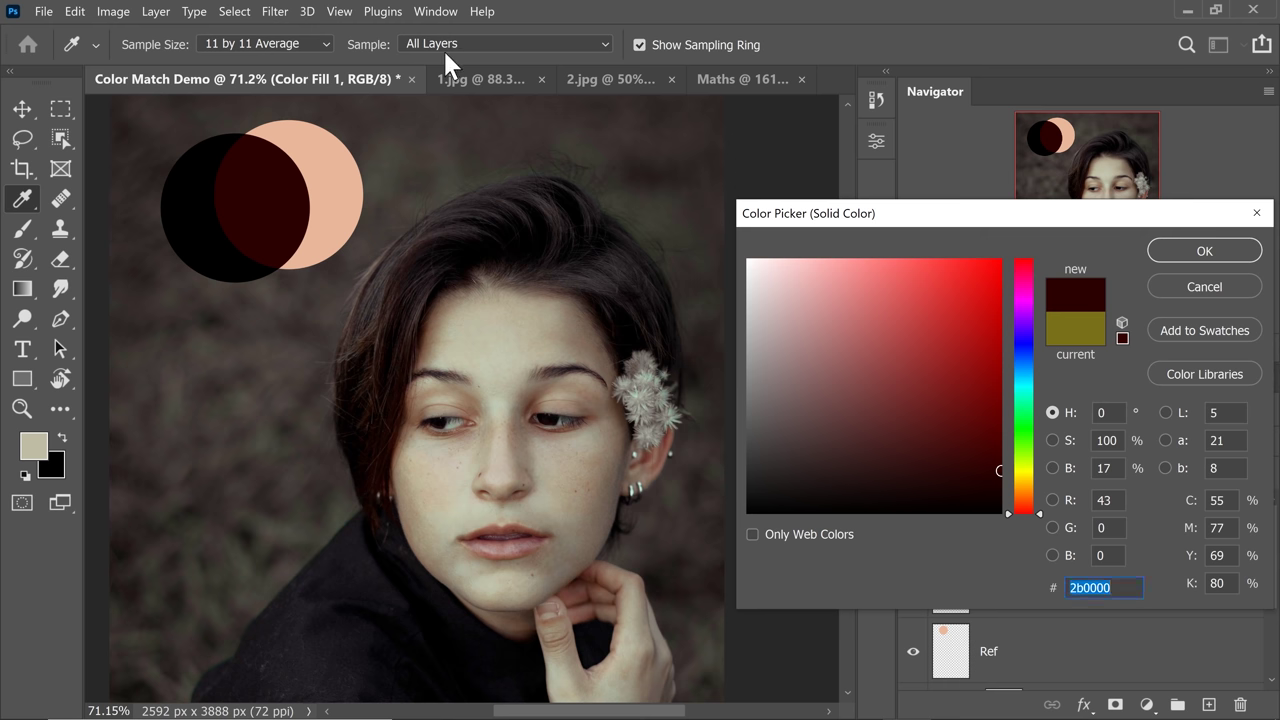
left_click(1200, 251)
Step: Show the dark red Color Fill 1 layer and review the Maths equations before returning
key("b")
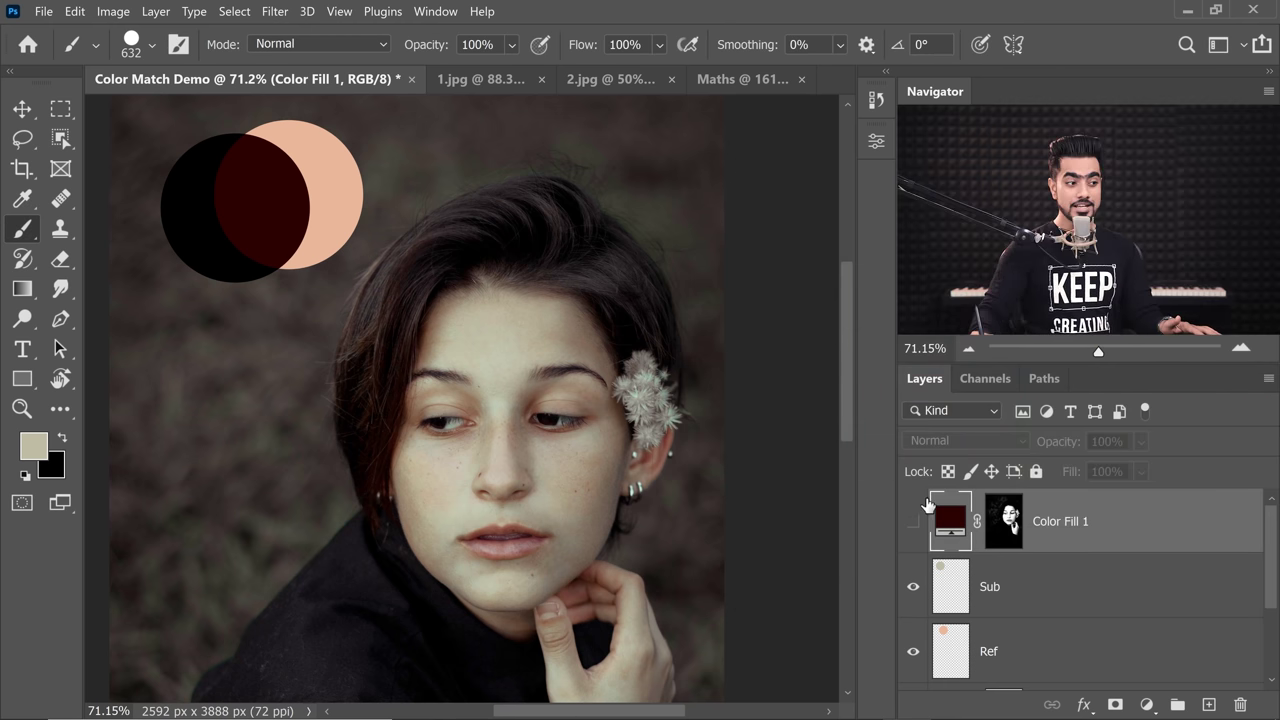
left_click(913, 523)
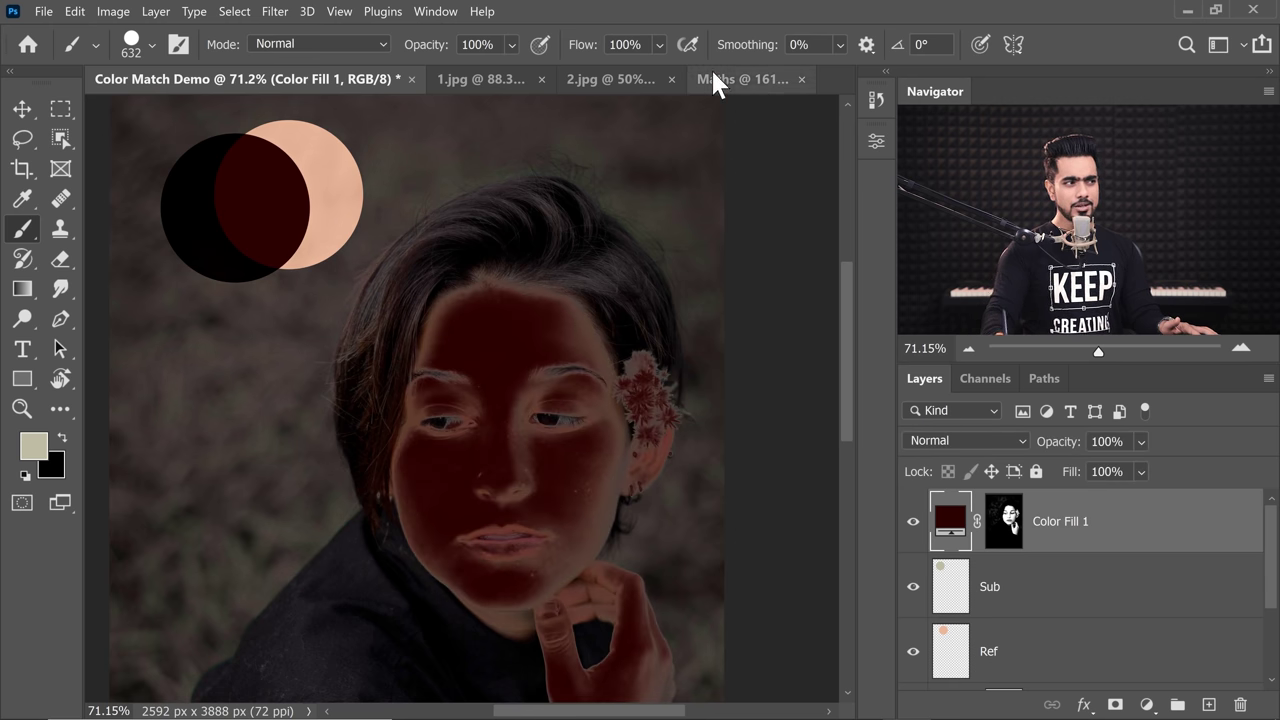
left_click(752, 76)
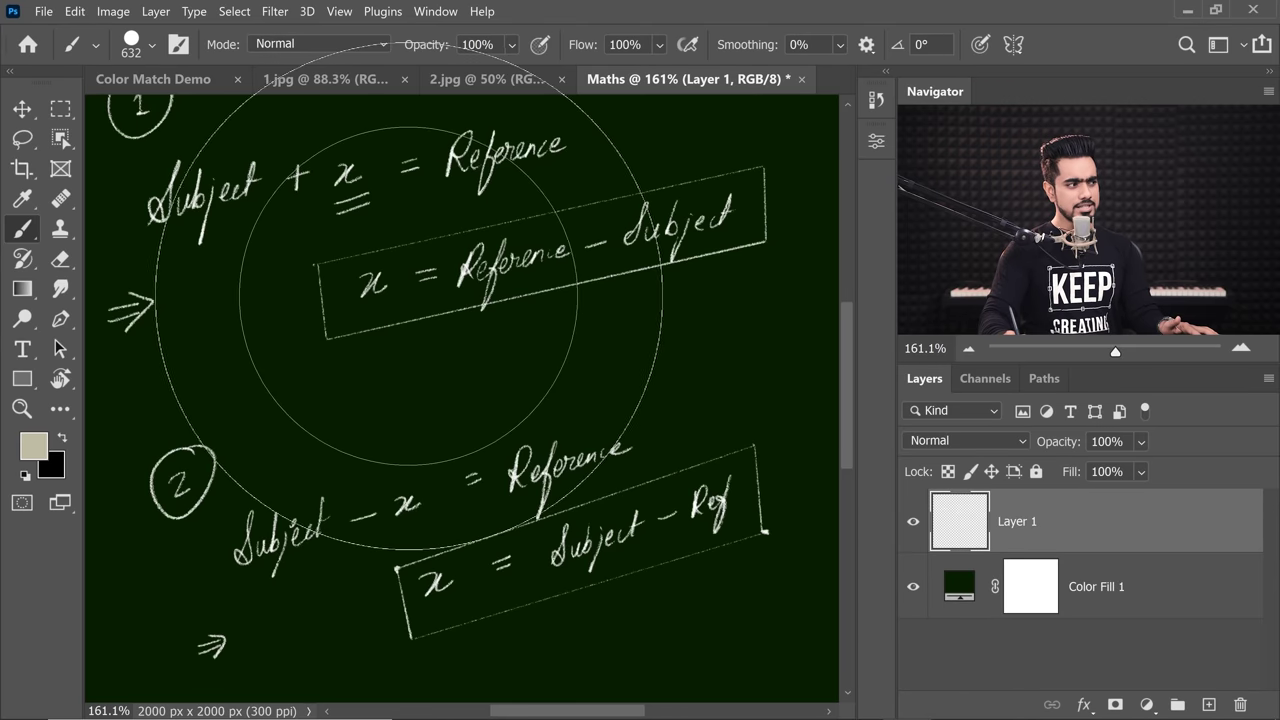
left_click_drag(280, 214, 357, 270)
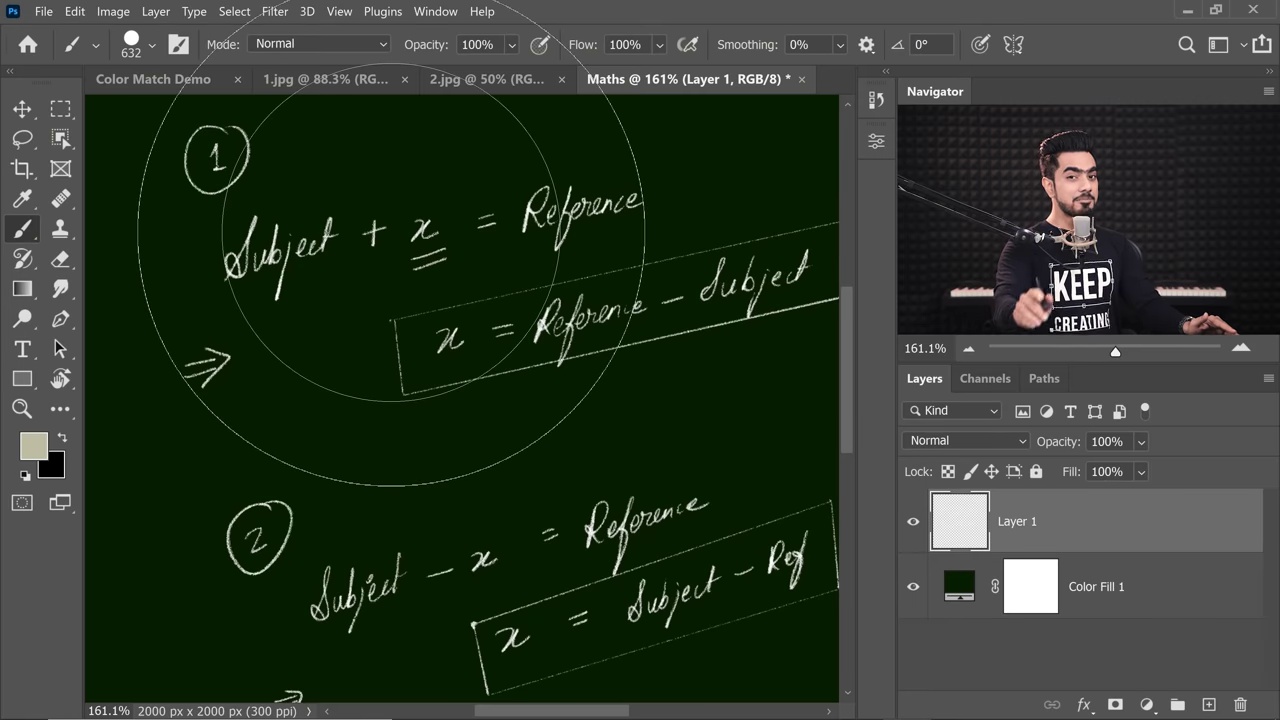
left_click(152, 76)
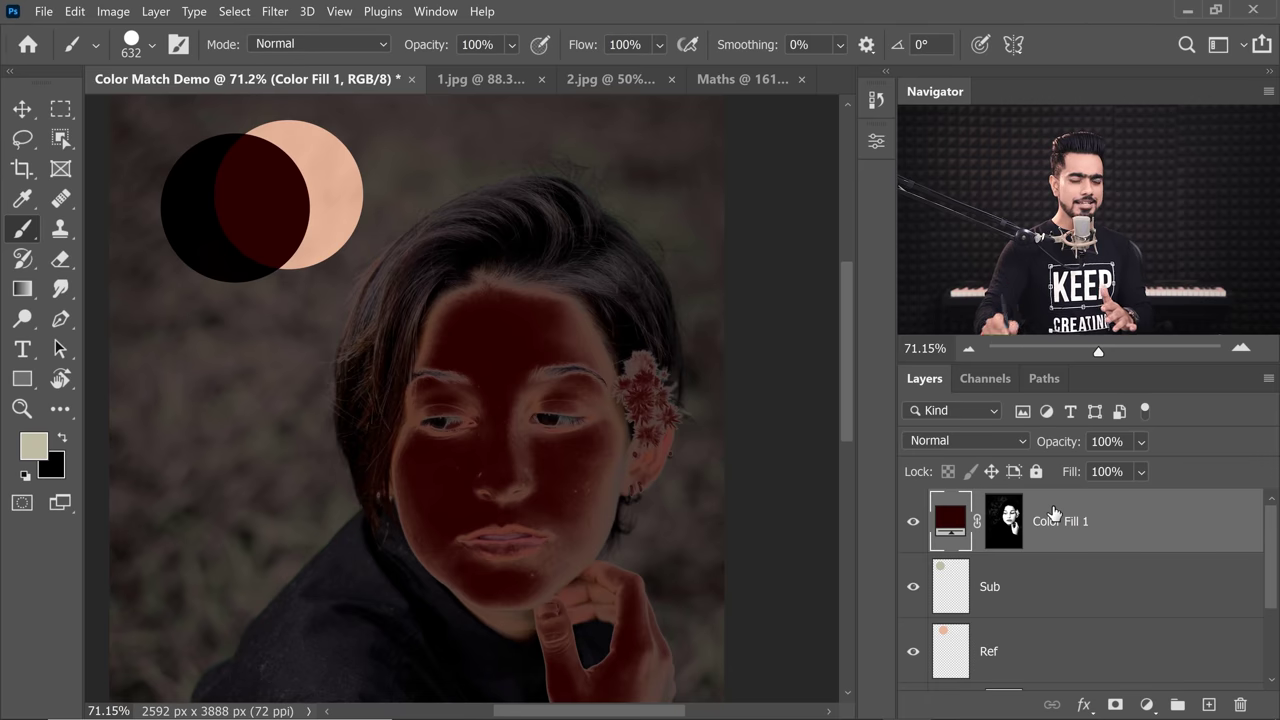
Step: Switch Color Fill 1 to Linear Dodge (Add), reframe the portrait, and hide the Sub and Ref circle layers
left_click(943, 437)
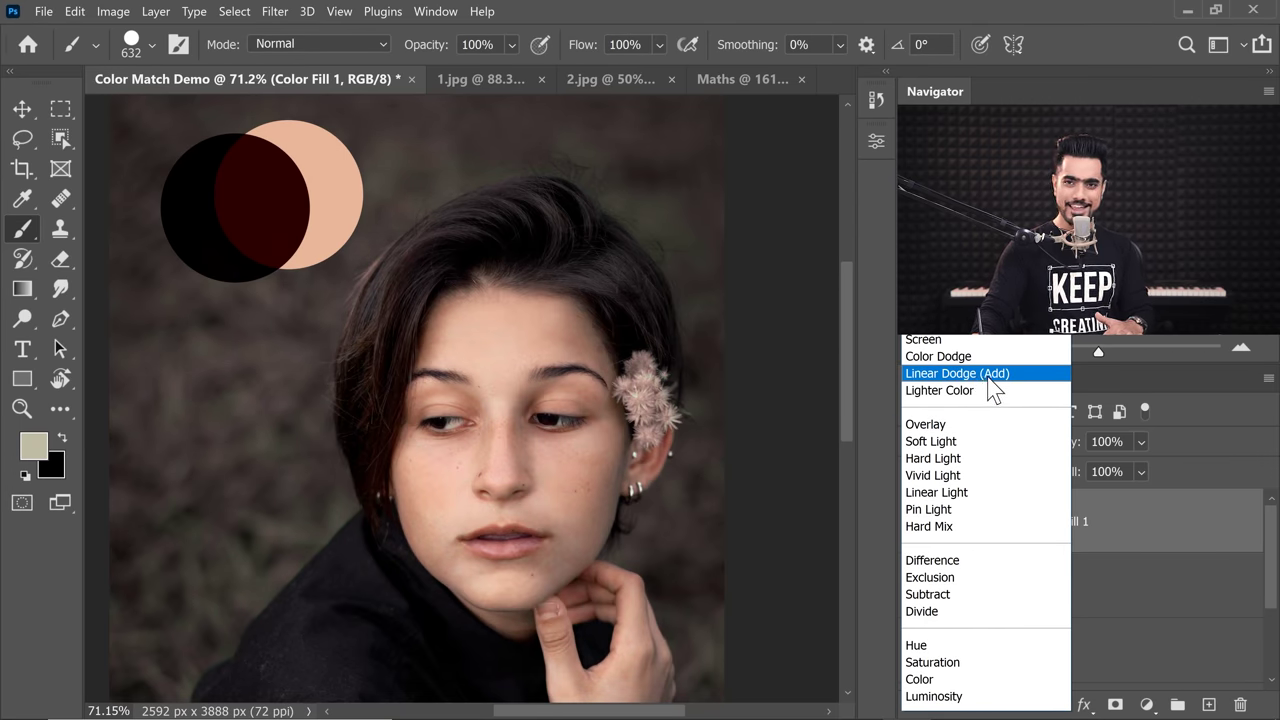
left_click(987, 375)
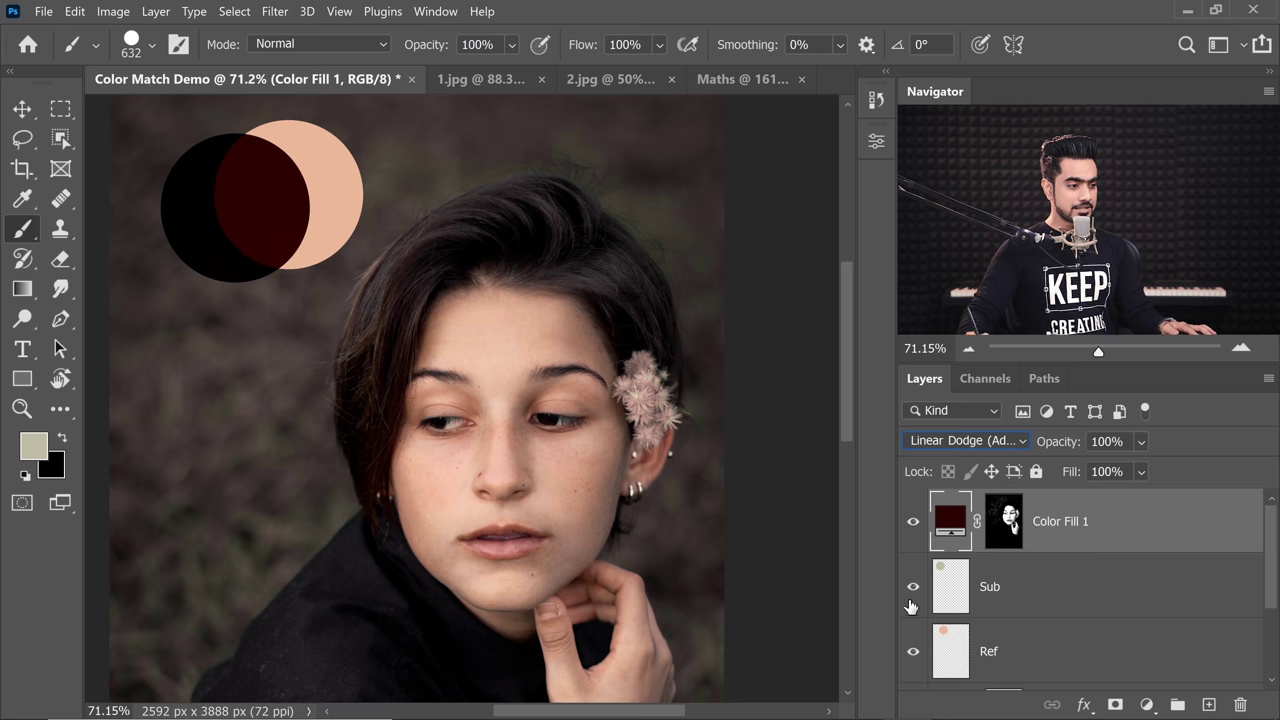
left_click_drag(637, 363, 716, 426)
scroll(716, 426, "down", 1)
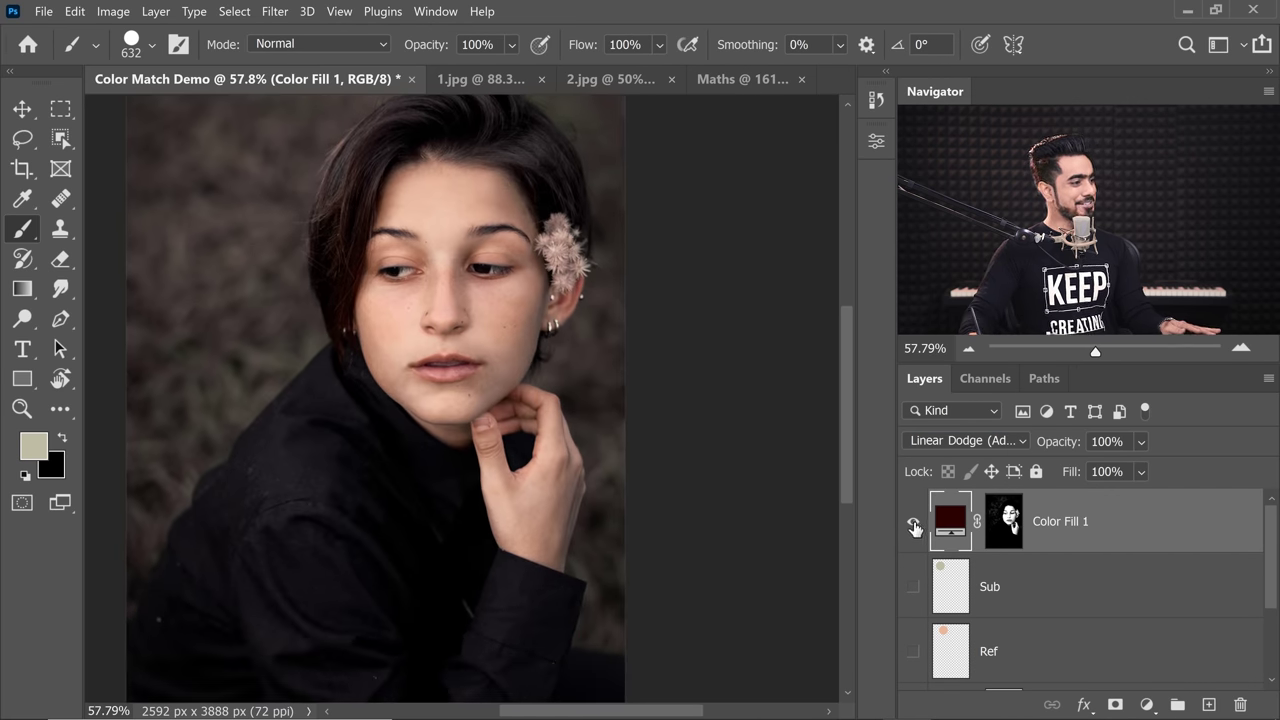
left_click(913, 524)
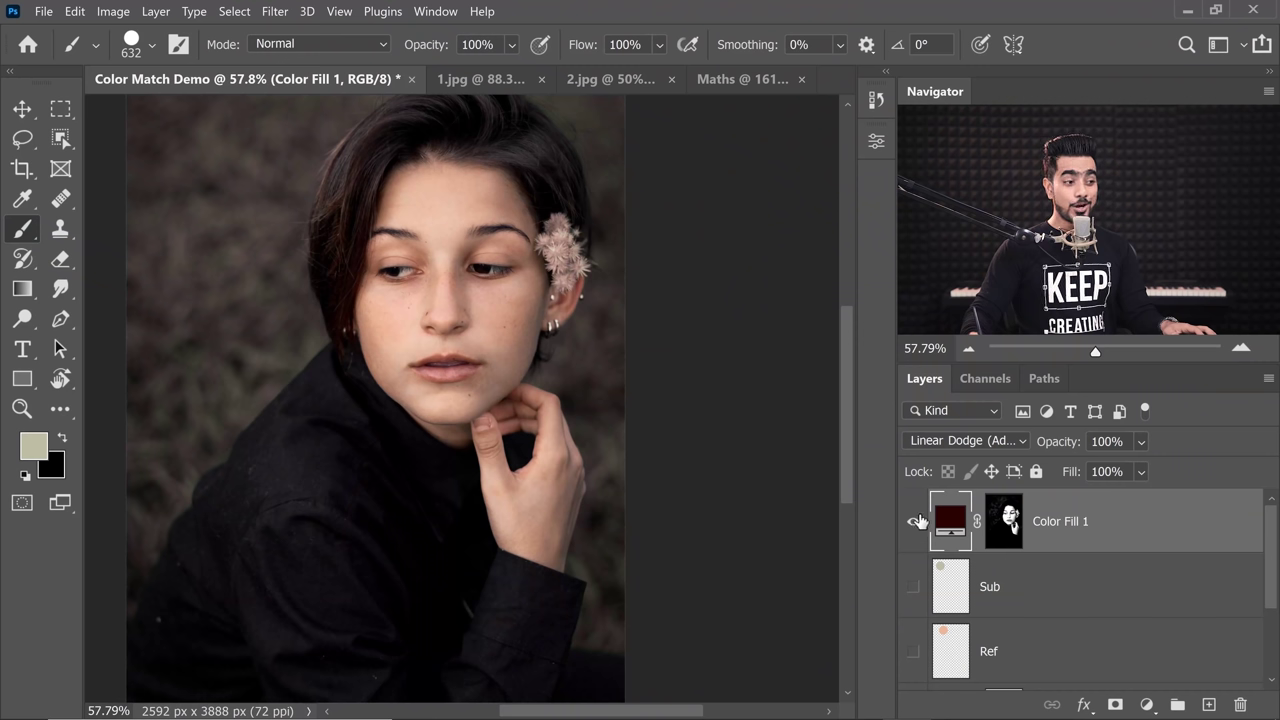
Step: Hide Color Fill 1 and delete the Sub and Ref circle layers together
left_click(914, 525)
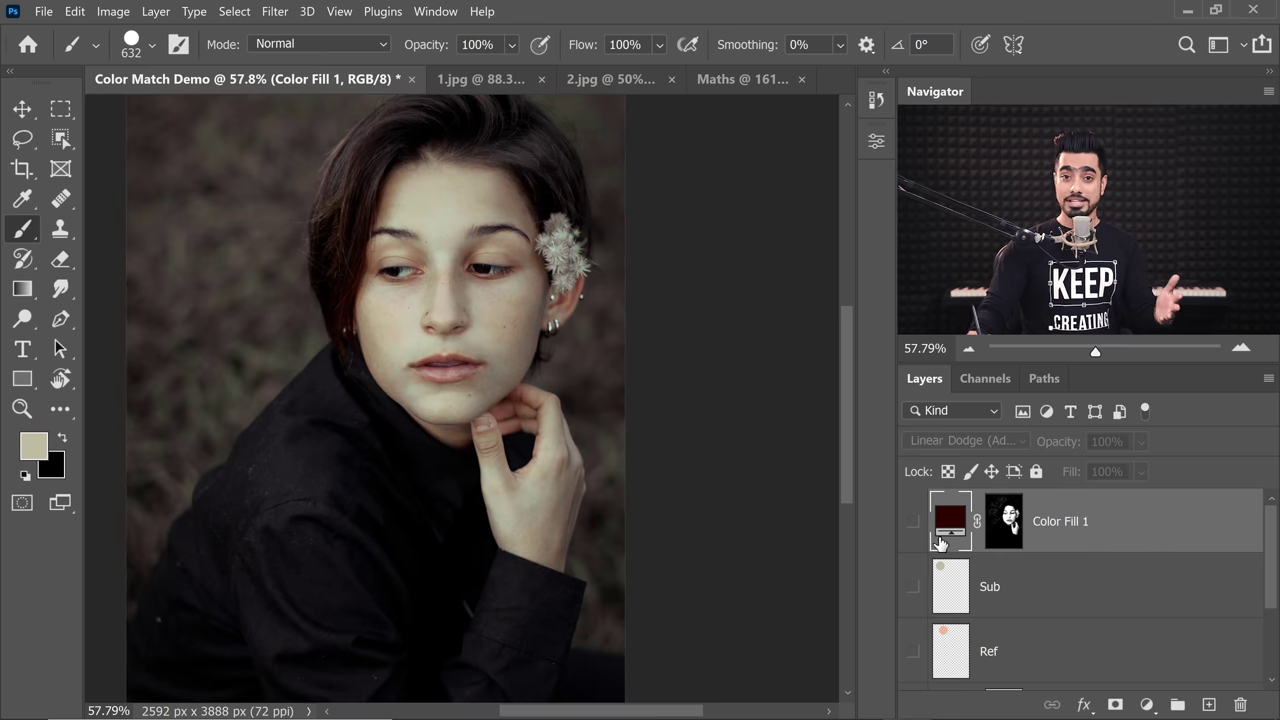
left_click(1105, 590)
left_click(1062, 649)
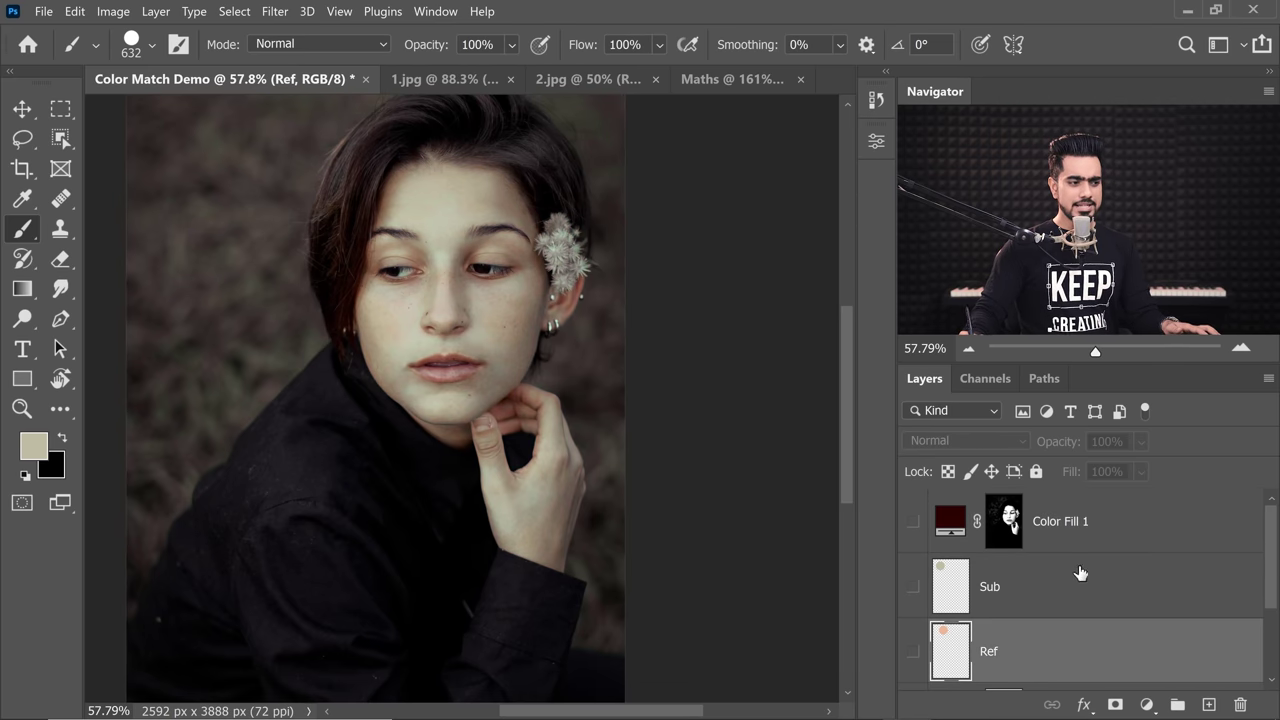
left_click(1078, 598, "shift")
left_click_drag(1078, 598, 1239, 707)
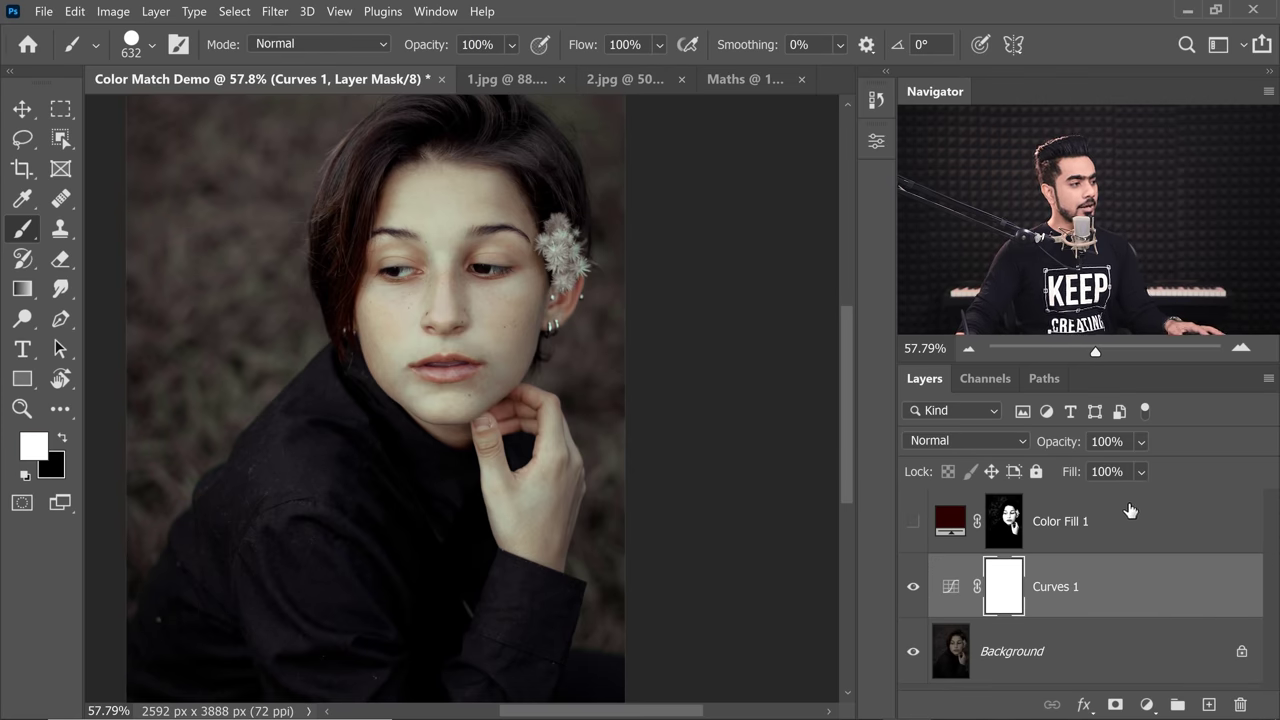
scroll(480, 306, "up", 3)
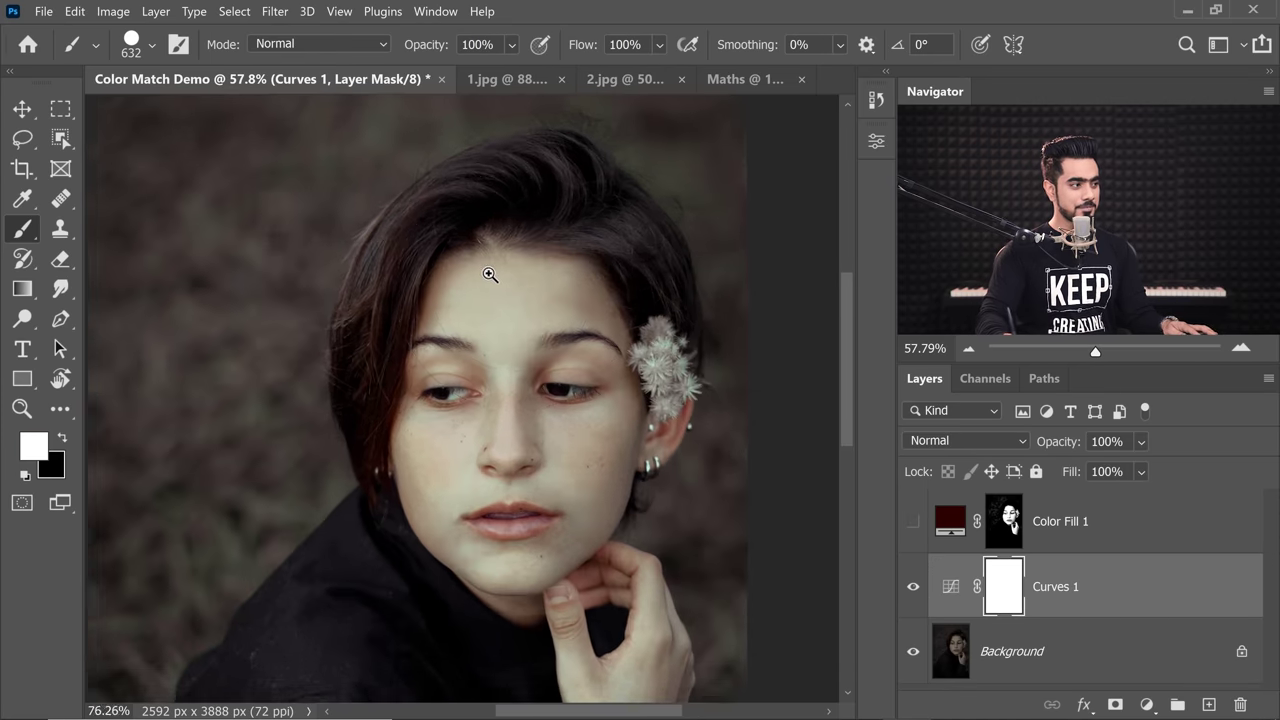
Step: On a new layer above Curves 1, paint a Hard Round dot of sampled forehead skin colour
left_click(1209, 705)
left_click(500, 290, "alt")
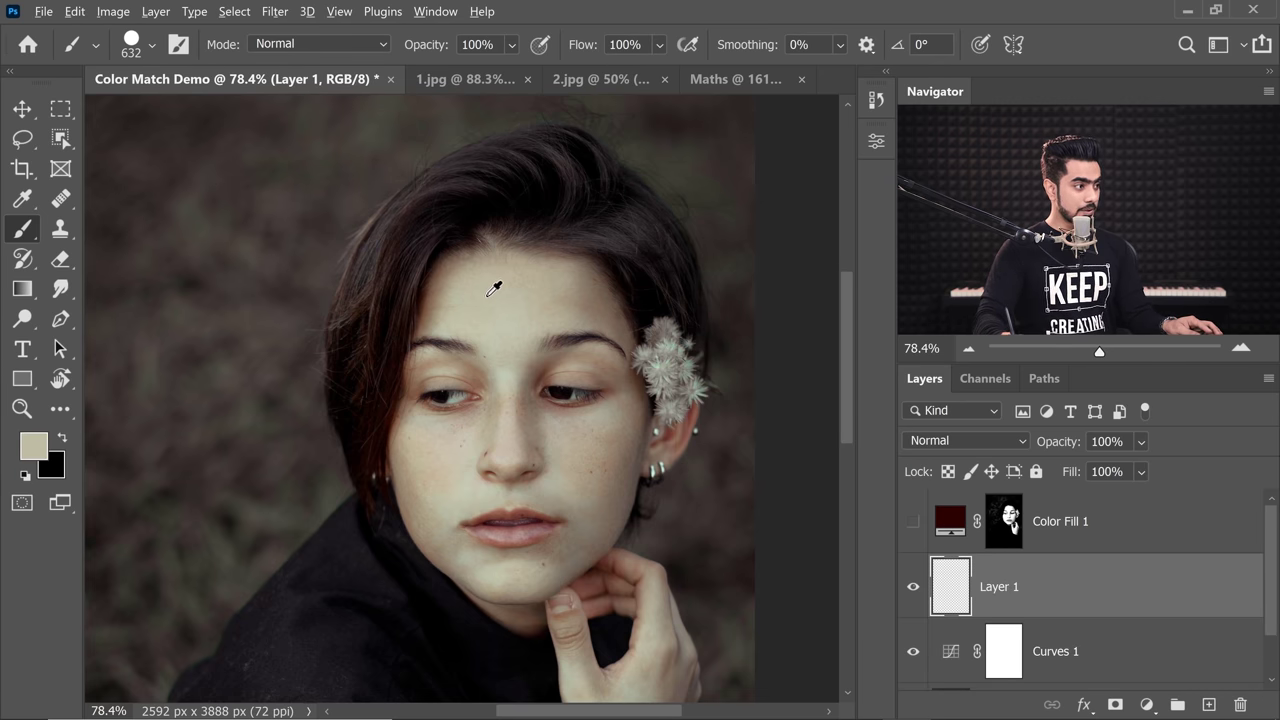
left_click(493, 289, "alt")
left_click(487, 285, "alt")
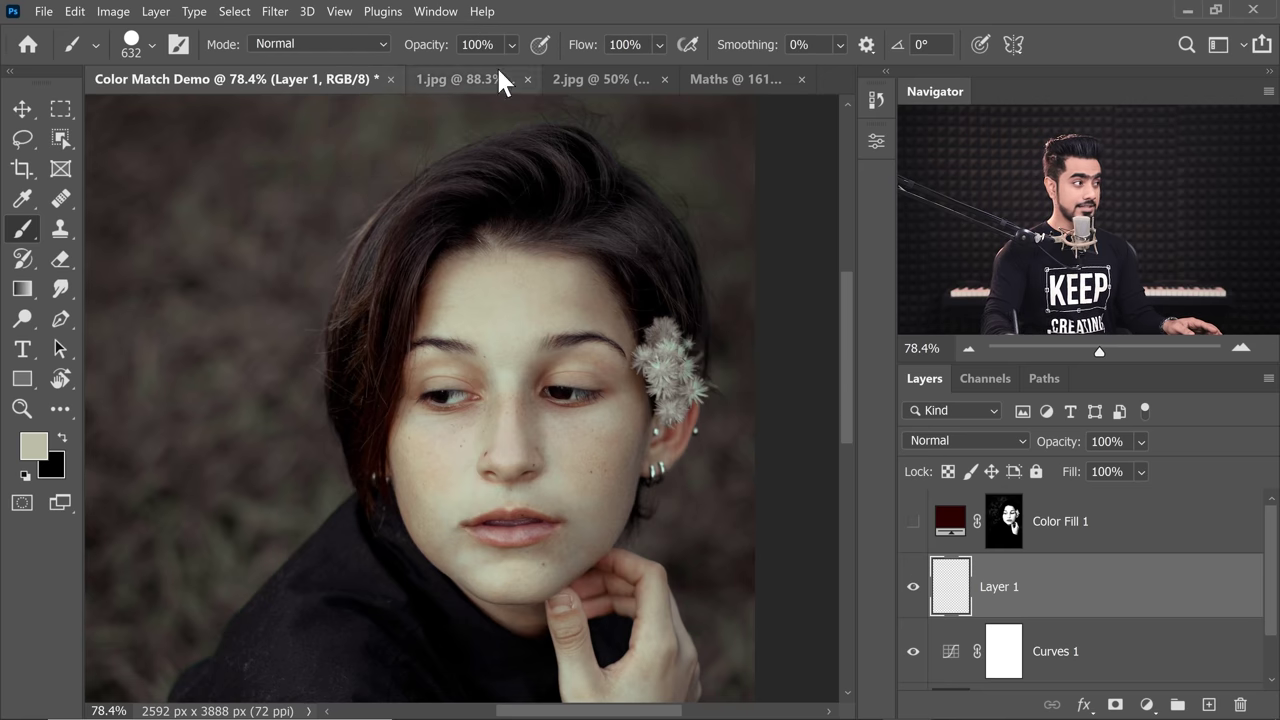
left_click(150, 46)
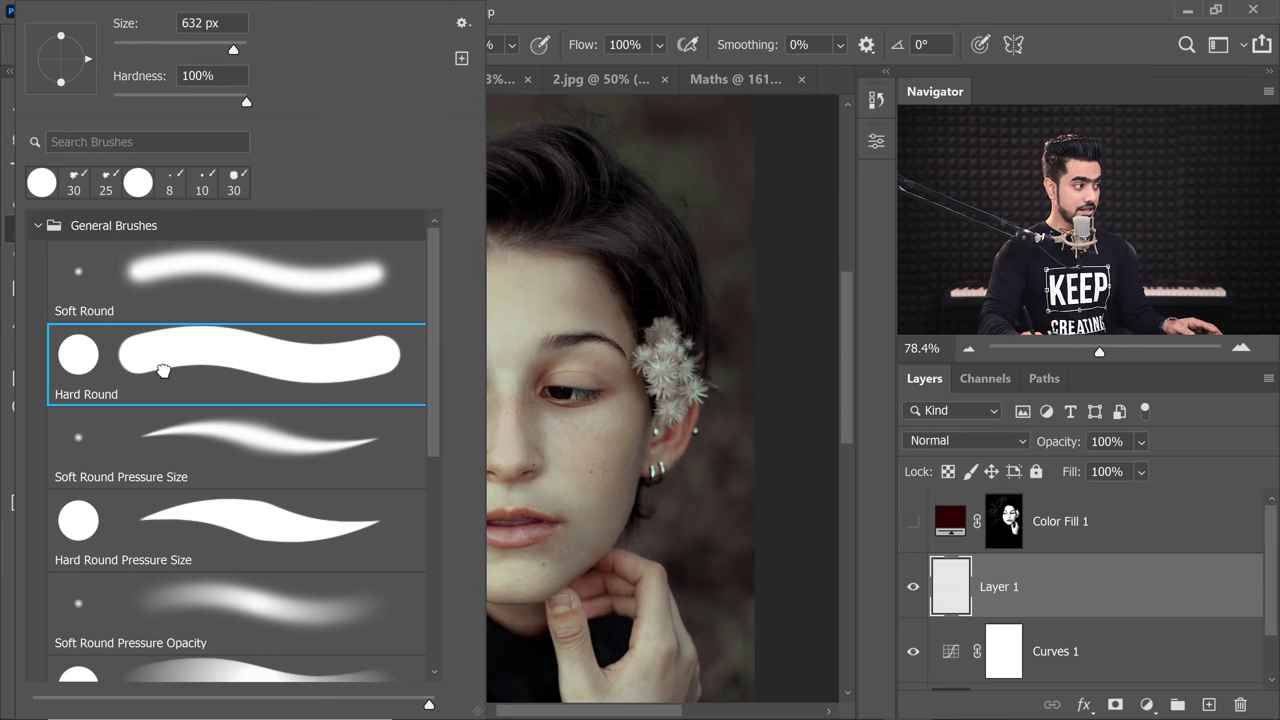
left_click(863, 256)
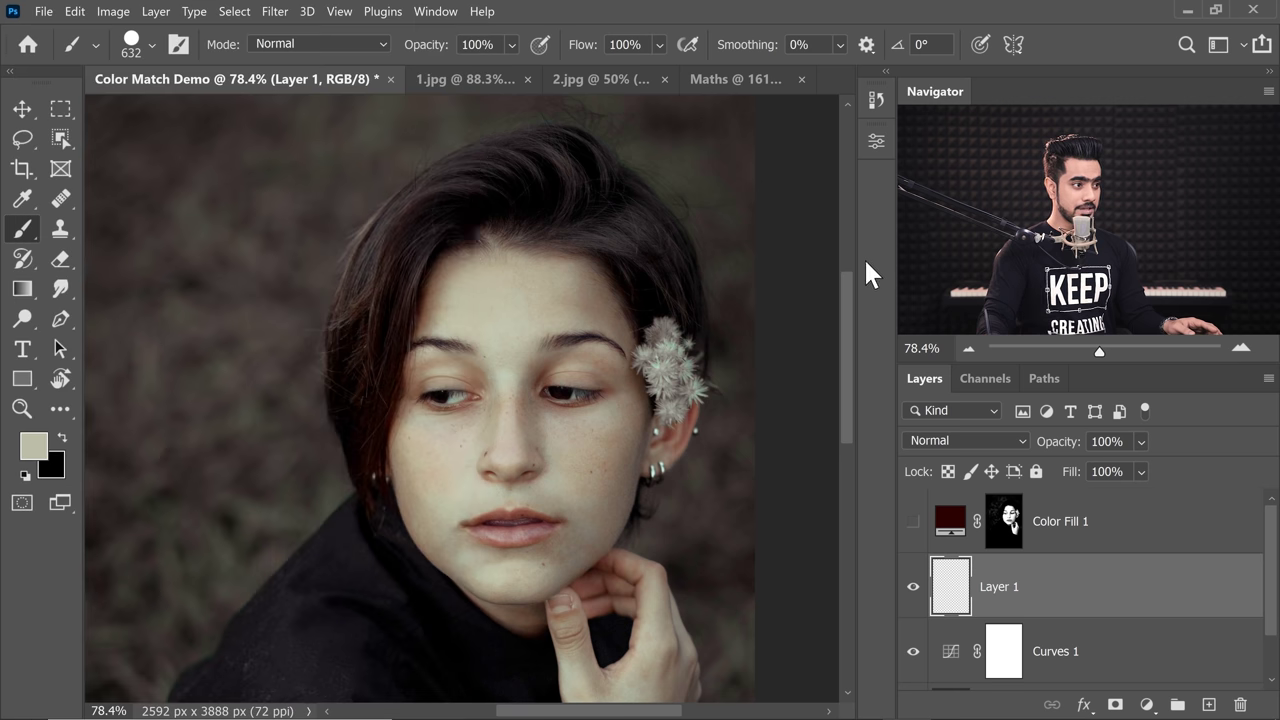
left_click(208, 196)
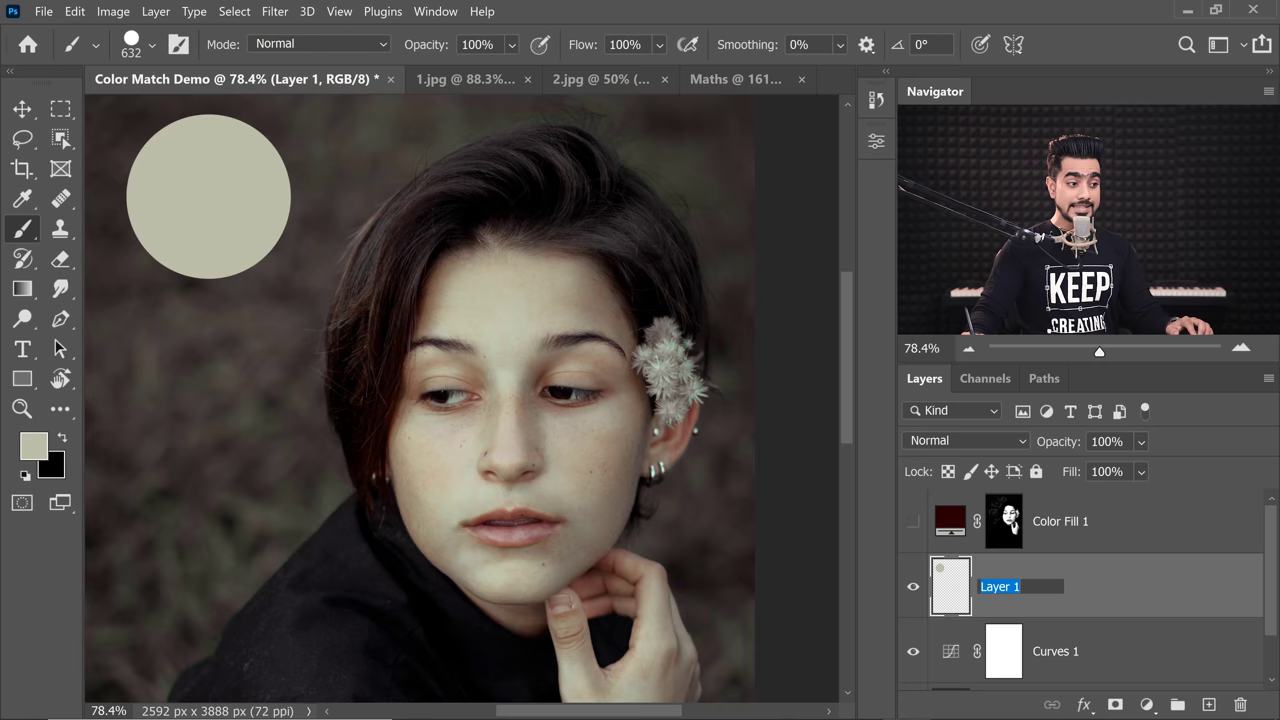
Step: Name that layer Sub and add an empty layer named Ref above it
key("Return")
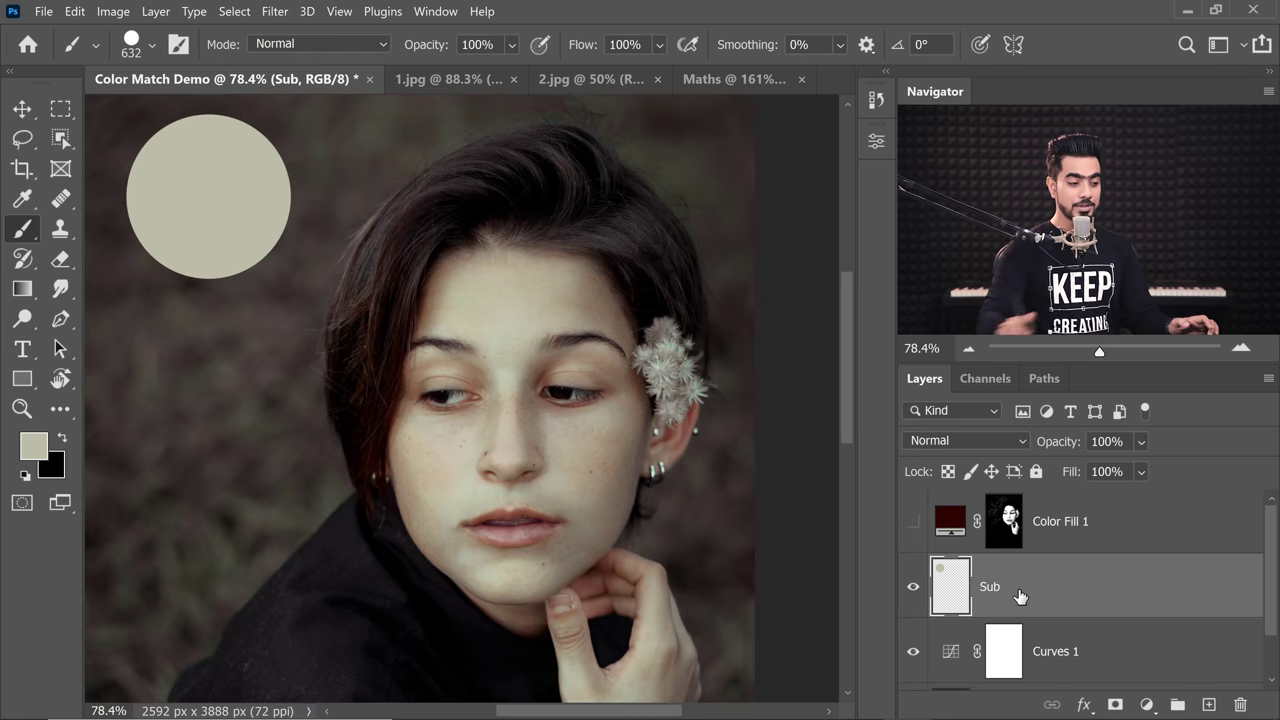
left_click(1209, 705)
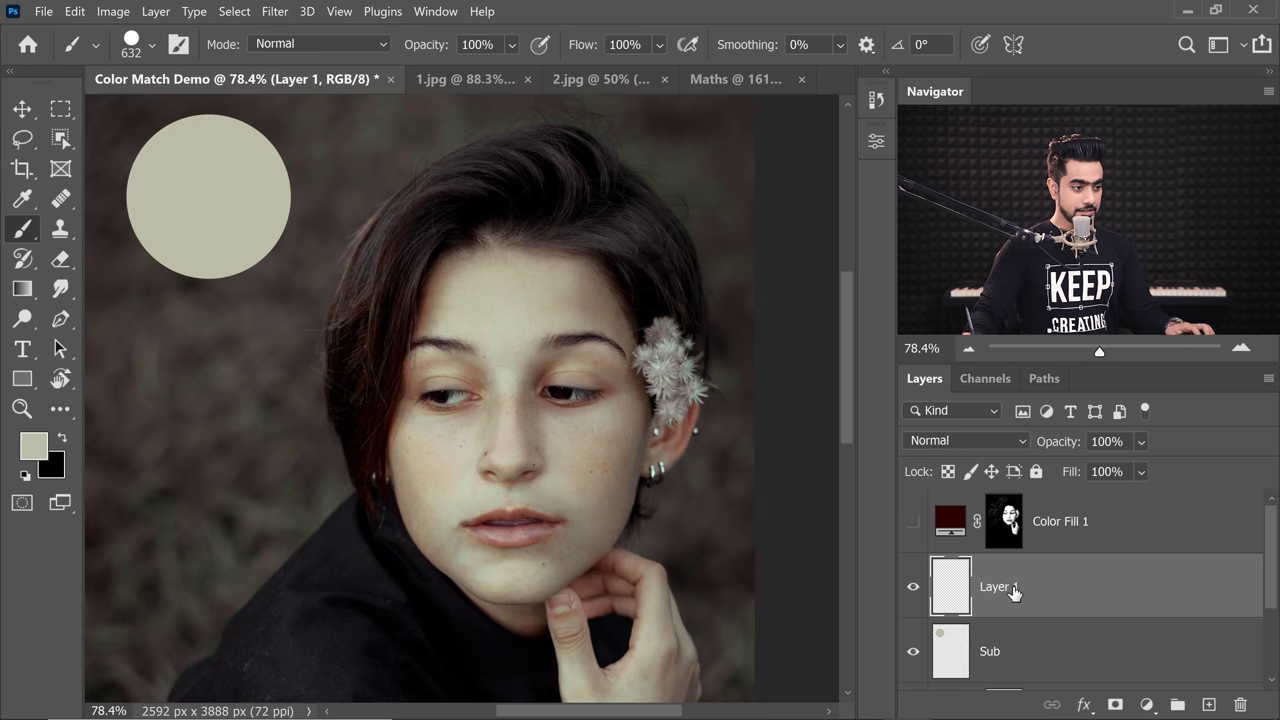
type("f")
key("Return")
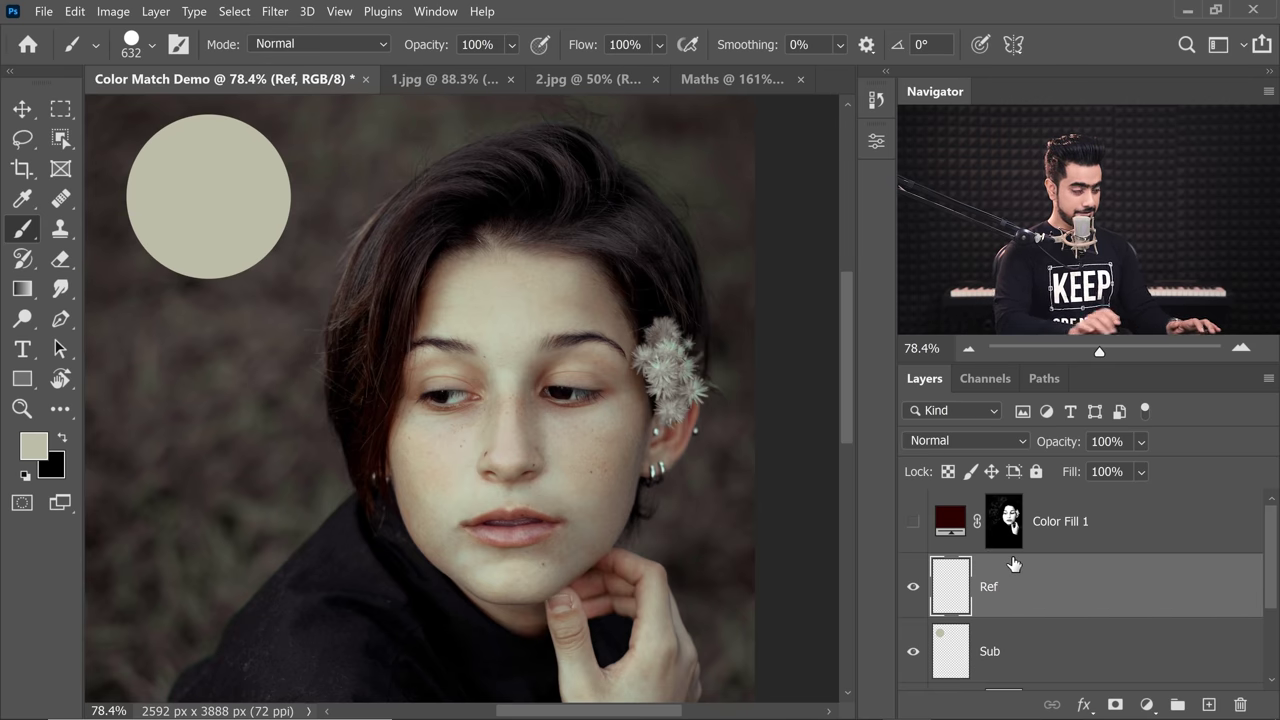
Step: Sample the reference woman's face in 2.jpg and paint a peach dot on Ref overlapping the beige one
left_click(592, 76)
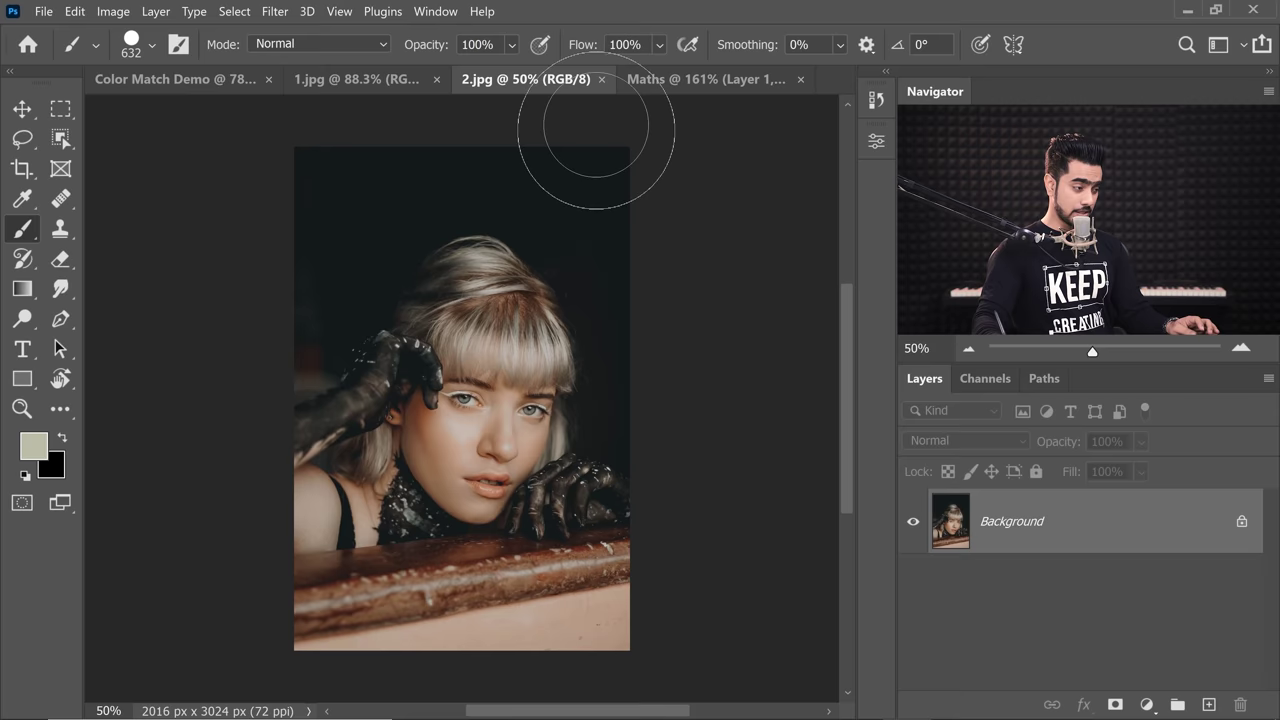
left_click_drag(456, 447, 516, 315)
left_click(520, 315, "alt")
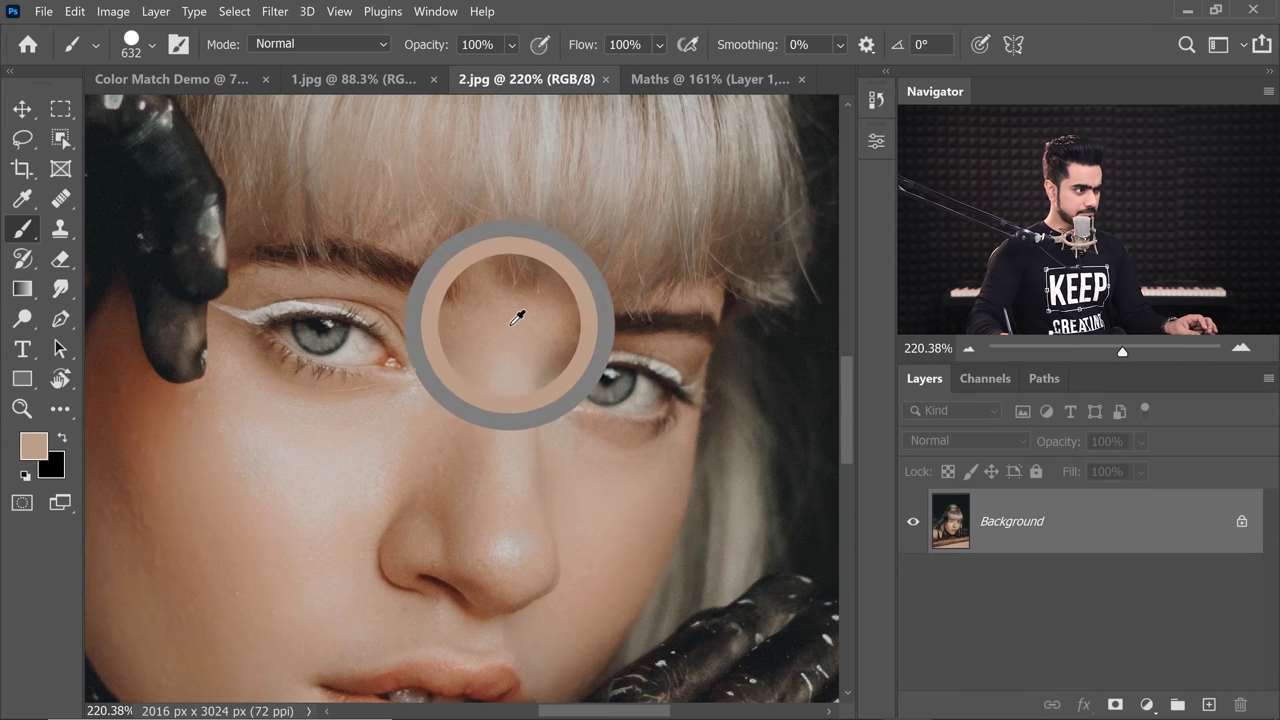
left_click(140, 80)
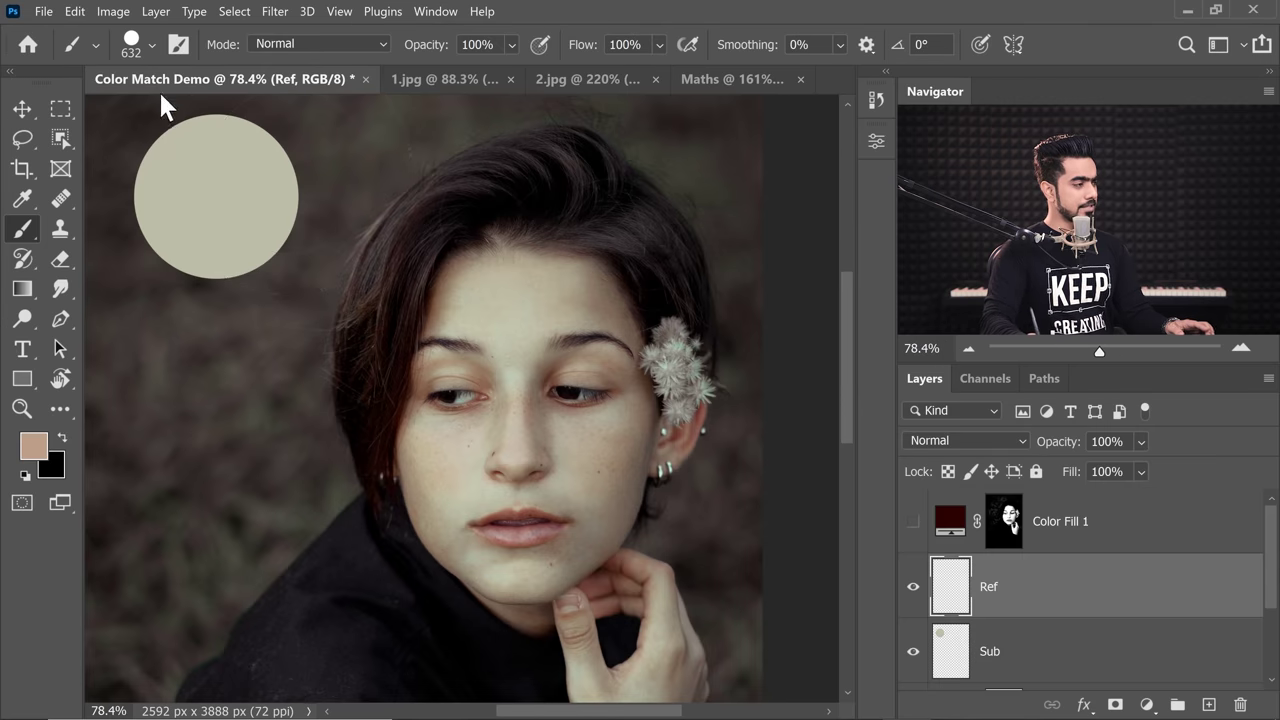
left_click(271, 183)
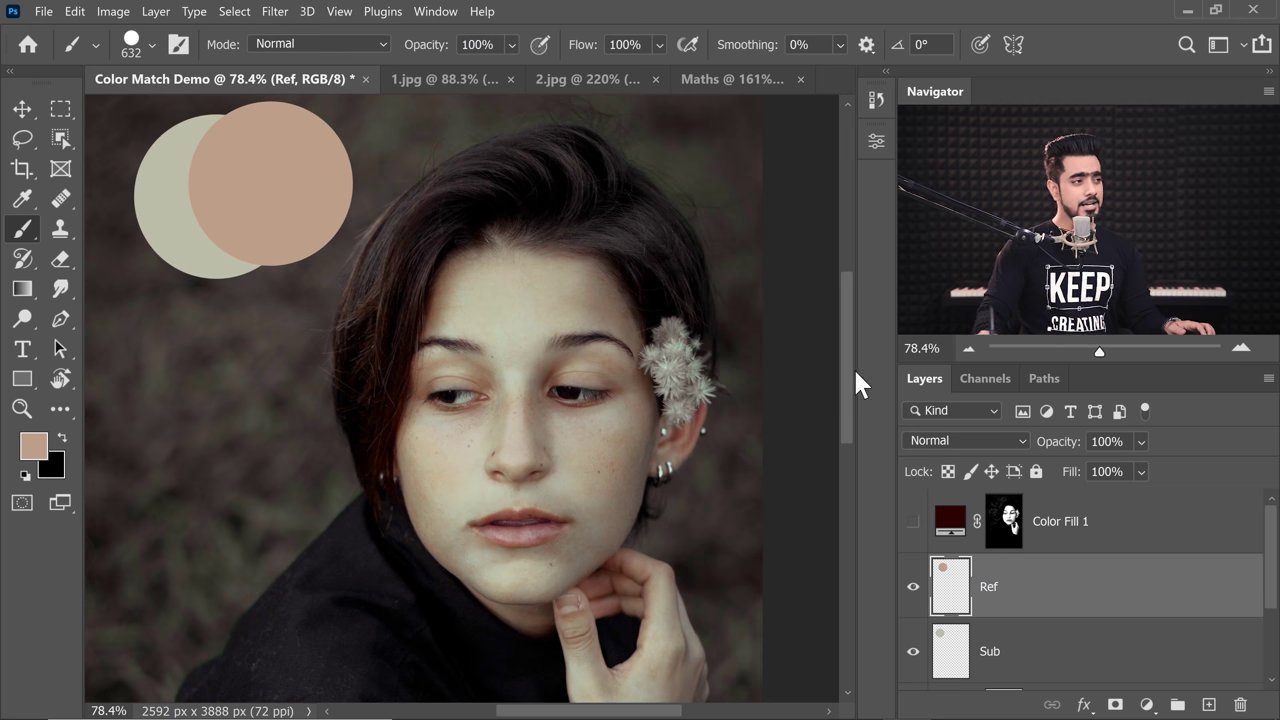
left_click(724, 80)
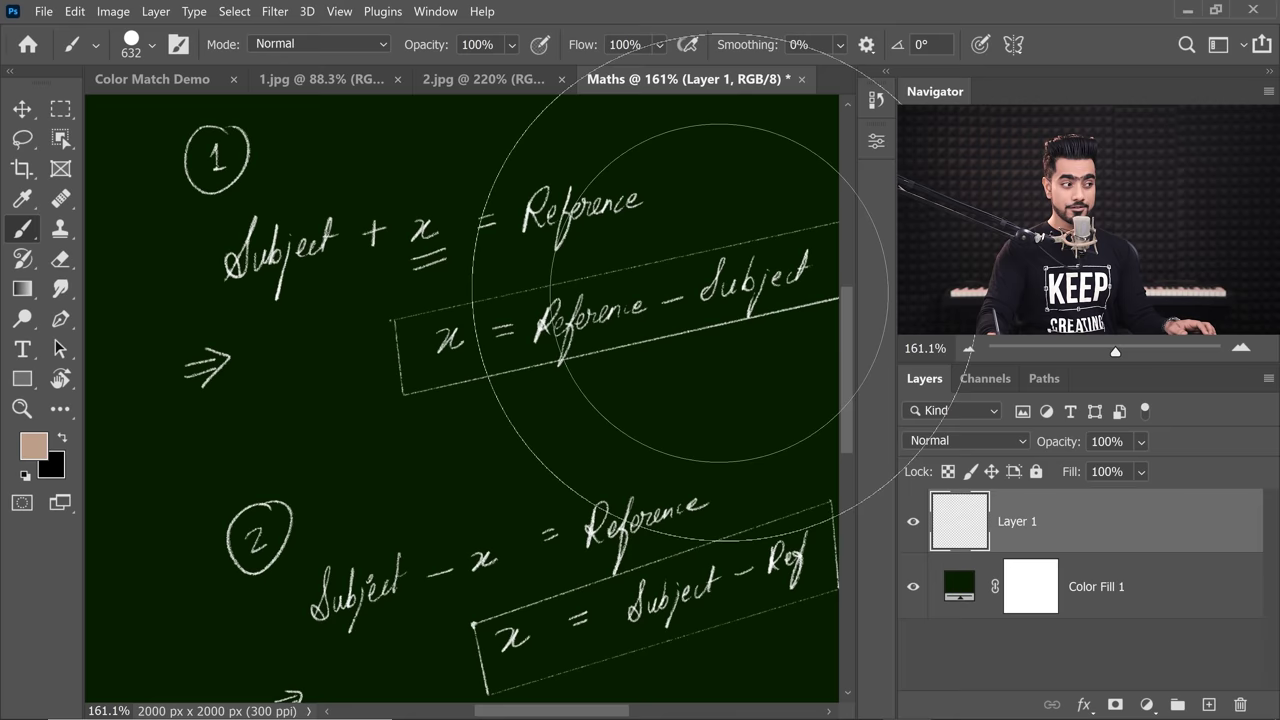
Step: Move the Sub layer above Ref and blend it in Subtract mode
left_click(190, 80)
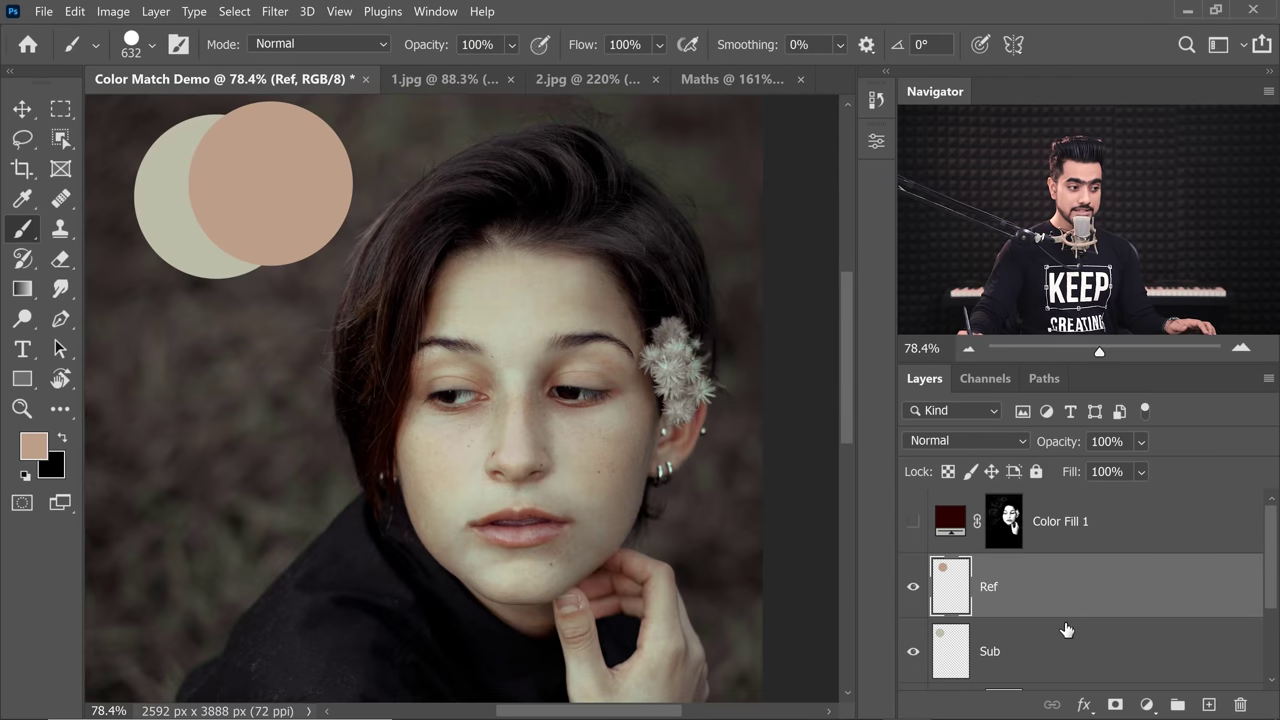
left_click_drag(1067, 630, 1040, 603)
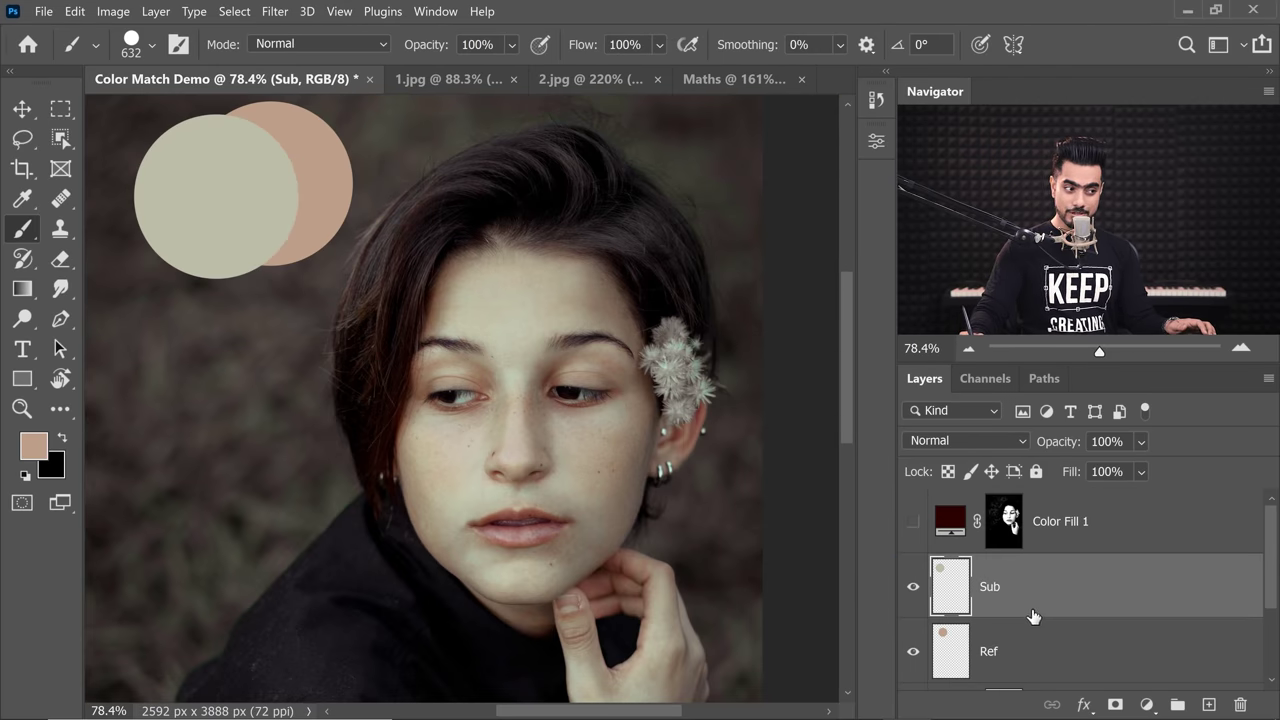
left_click(953, 452)
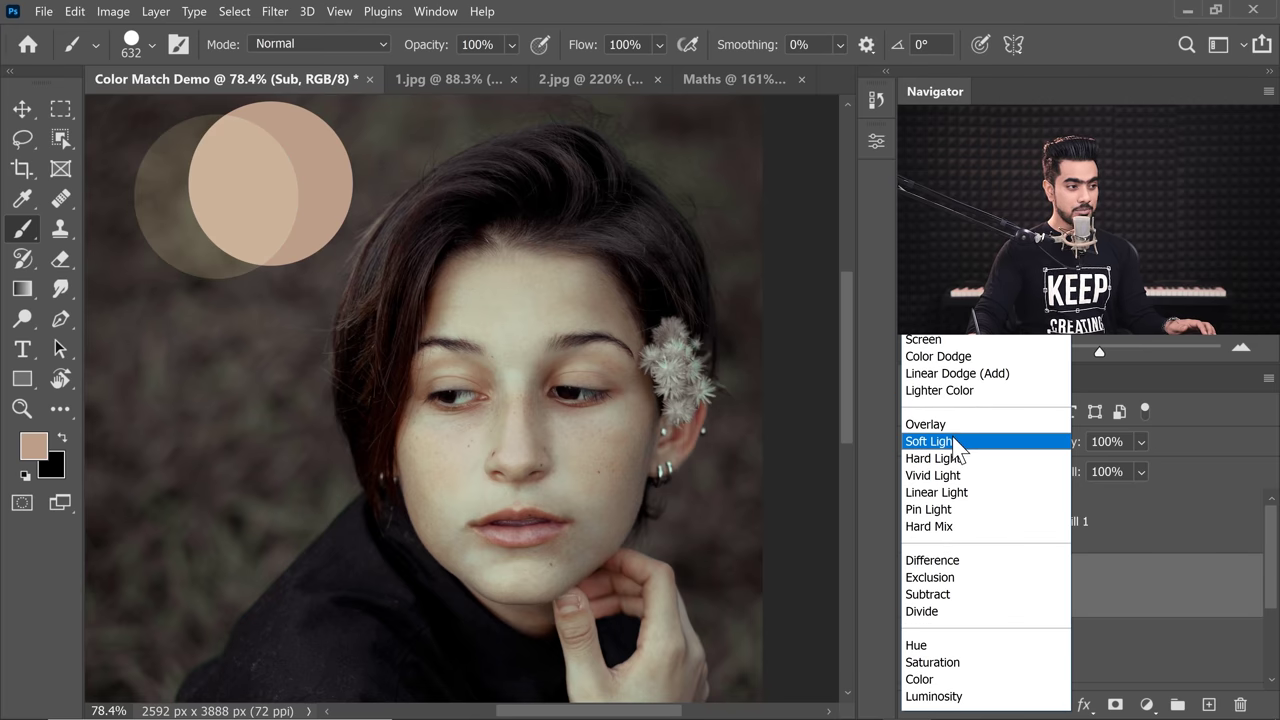
left_click(926, 594)
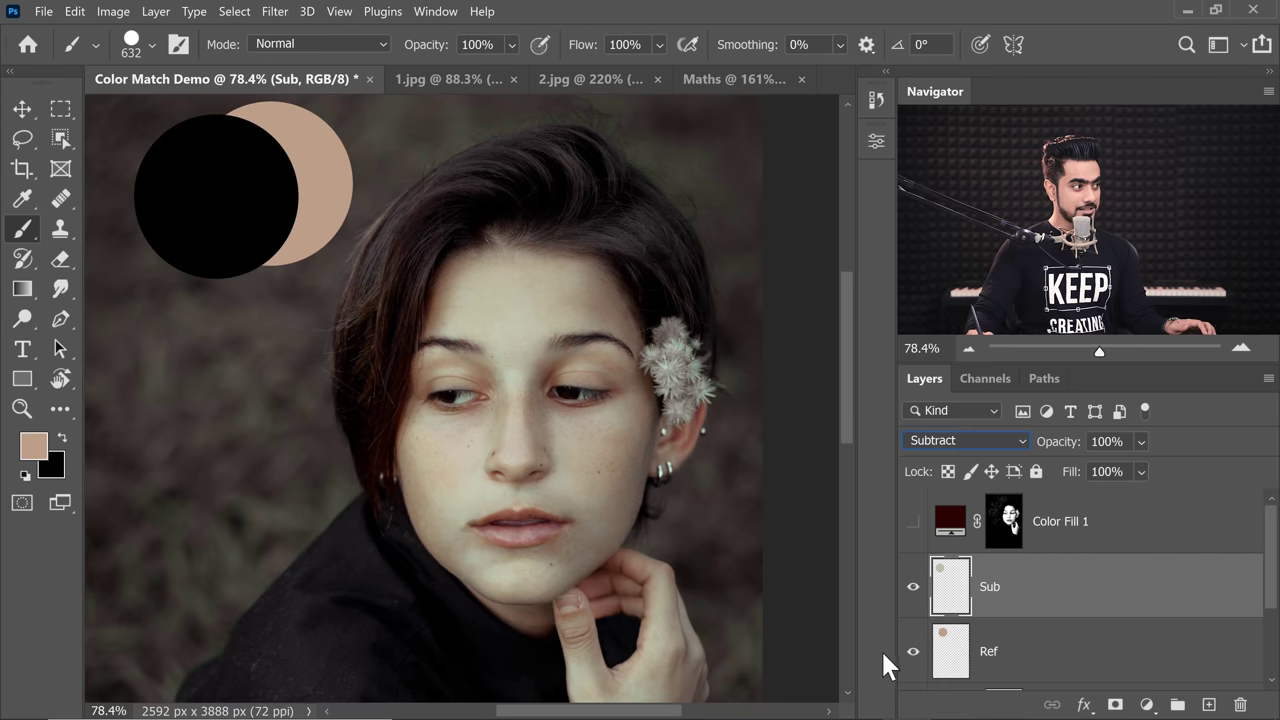
Step: Show Color Fill 1 again and recolour it pure black 000000 sampled from the black circle
left_click(90, 318, "alt")
left_click(913, 521)
double_click(952, 520)
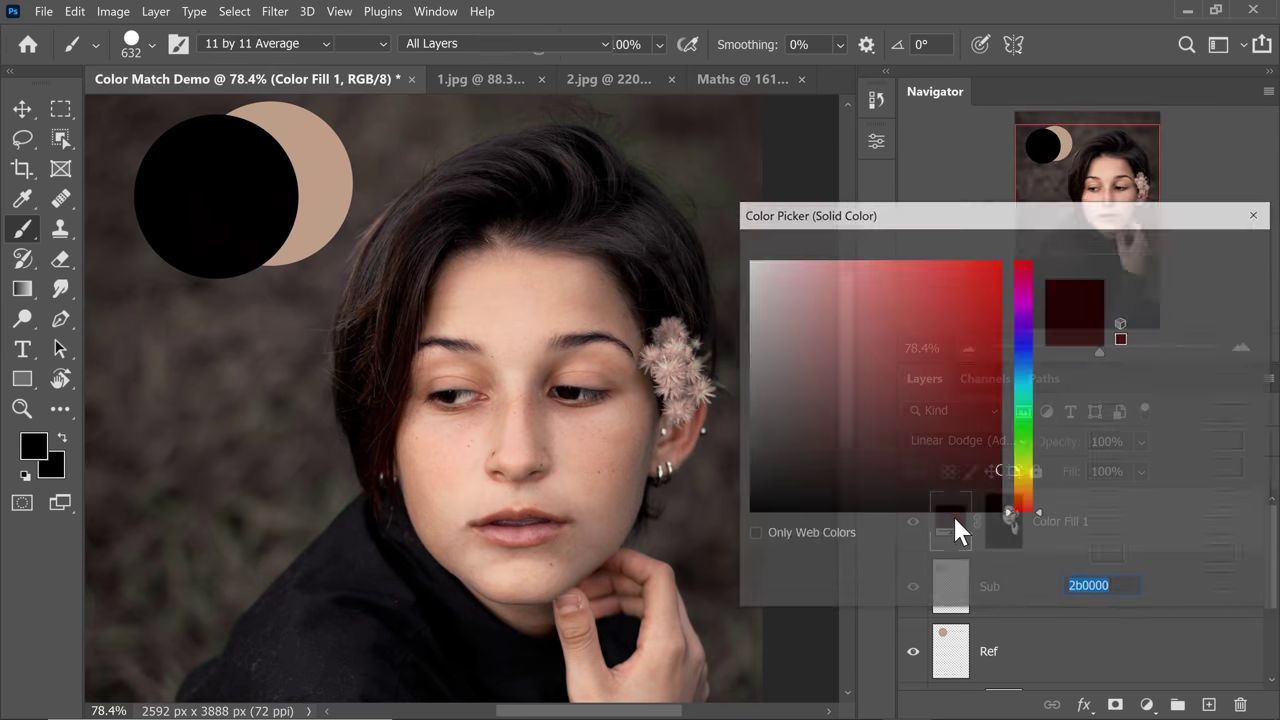
left_click(259, 168)
left_click(1205, 251)
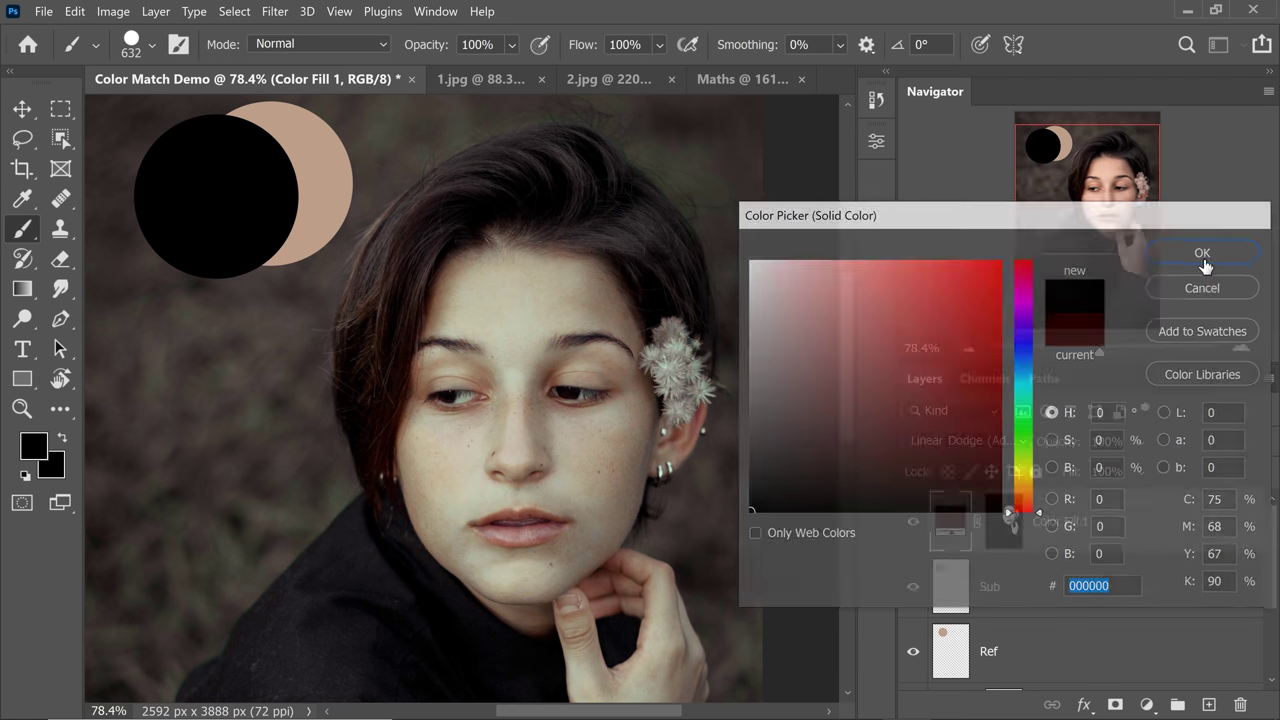
left_click(762, 82)
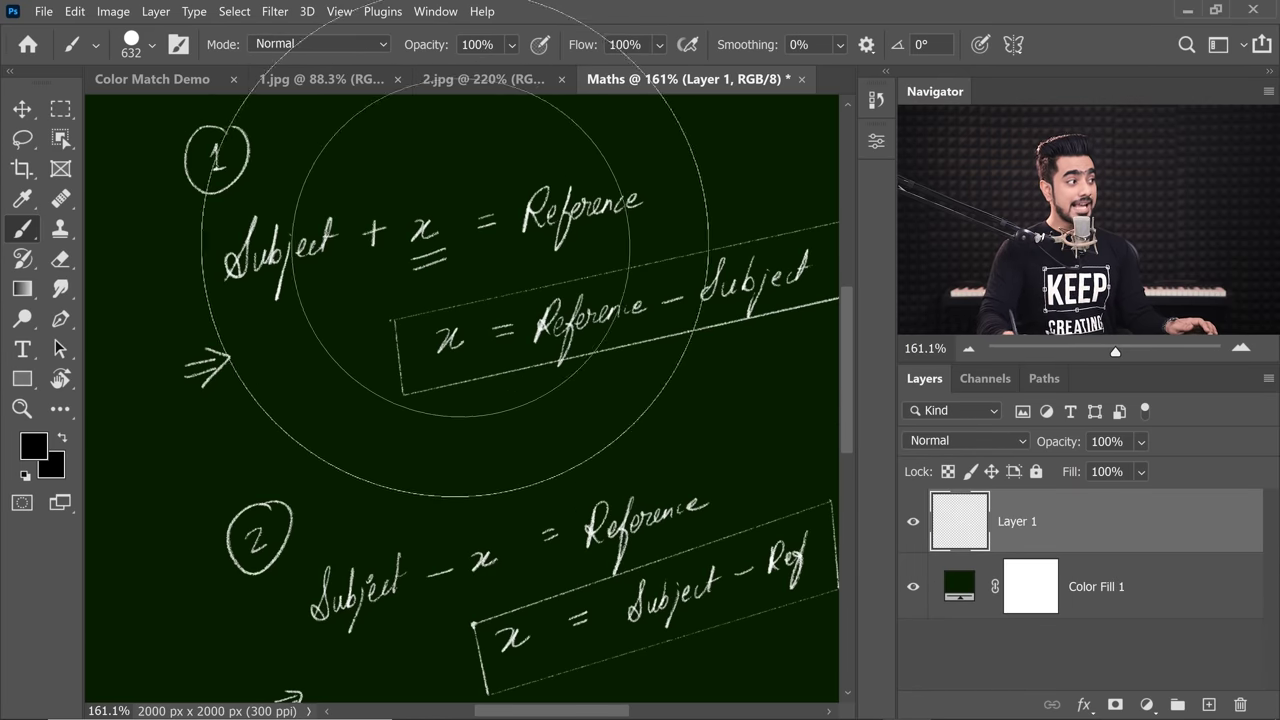
Step: Pan the Maths board down to the second boxed result, x = Subject − Ref
left_click(178, 78)
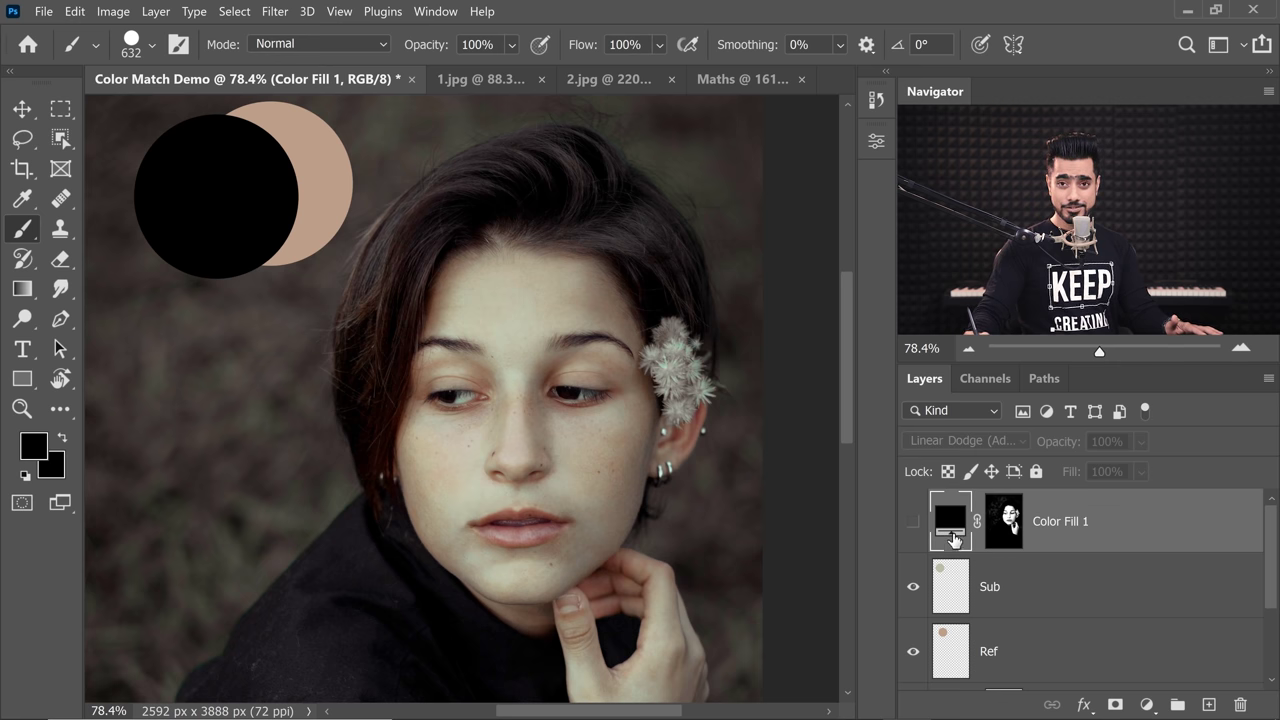
left_click(750, 80)
left_click_drag(516, 466, 474, 360)
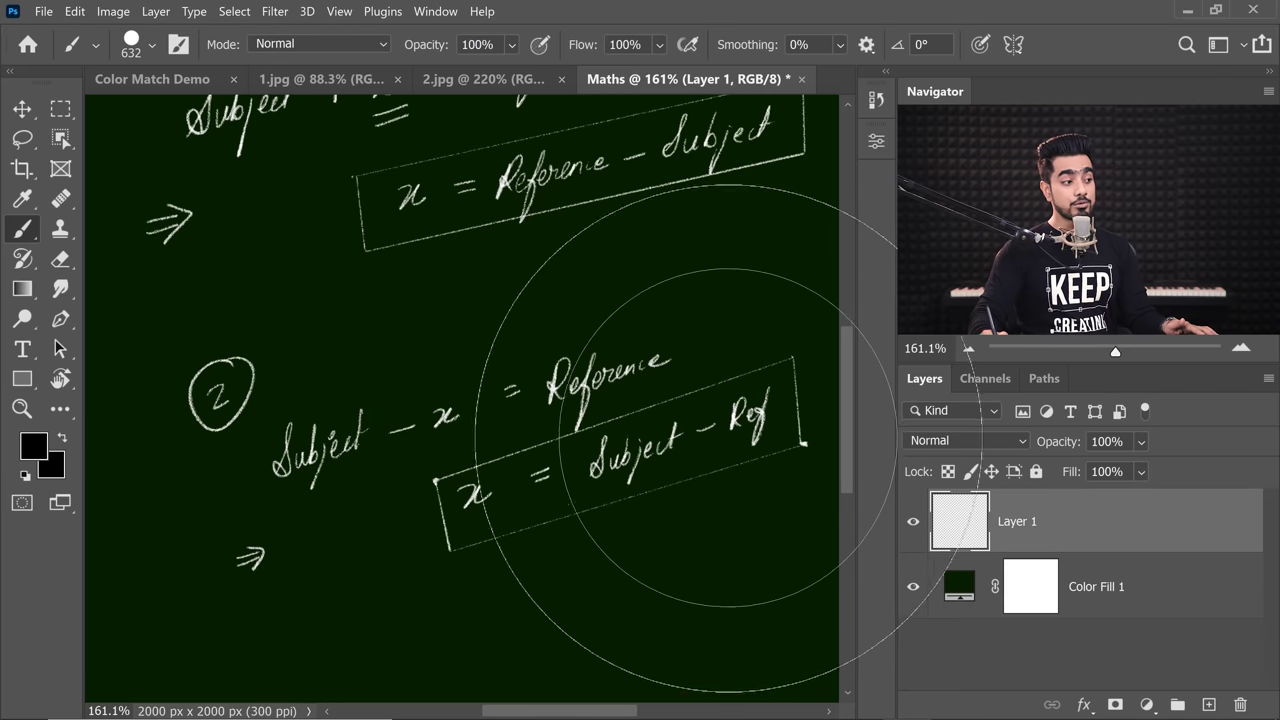
Step: Move Ref above Sub, set Sub back to Normal, and blend Ref in Subtract
left_click(205, 80)
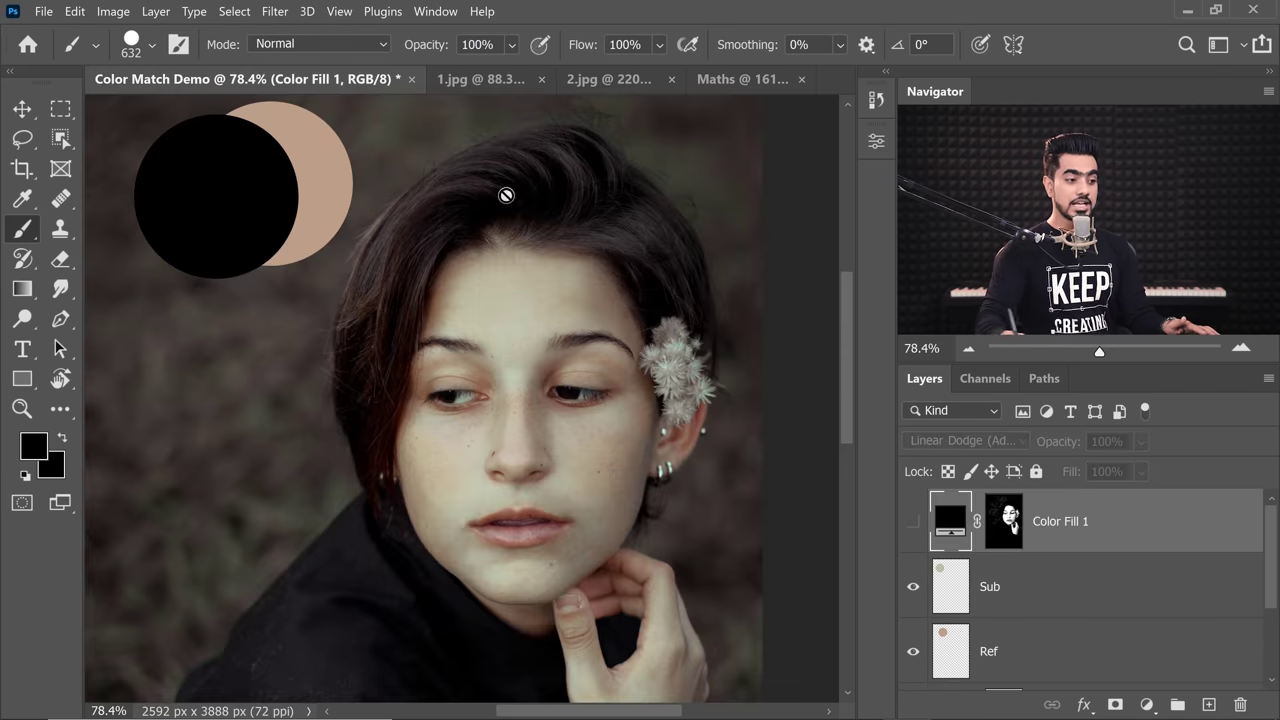
left_click_drag(1049, 649, 1055, 585)
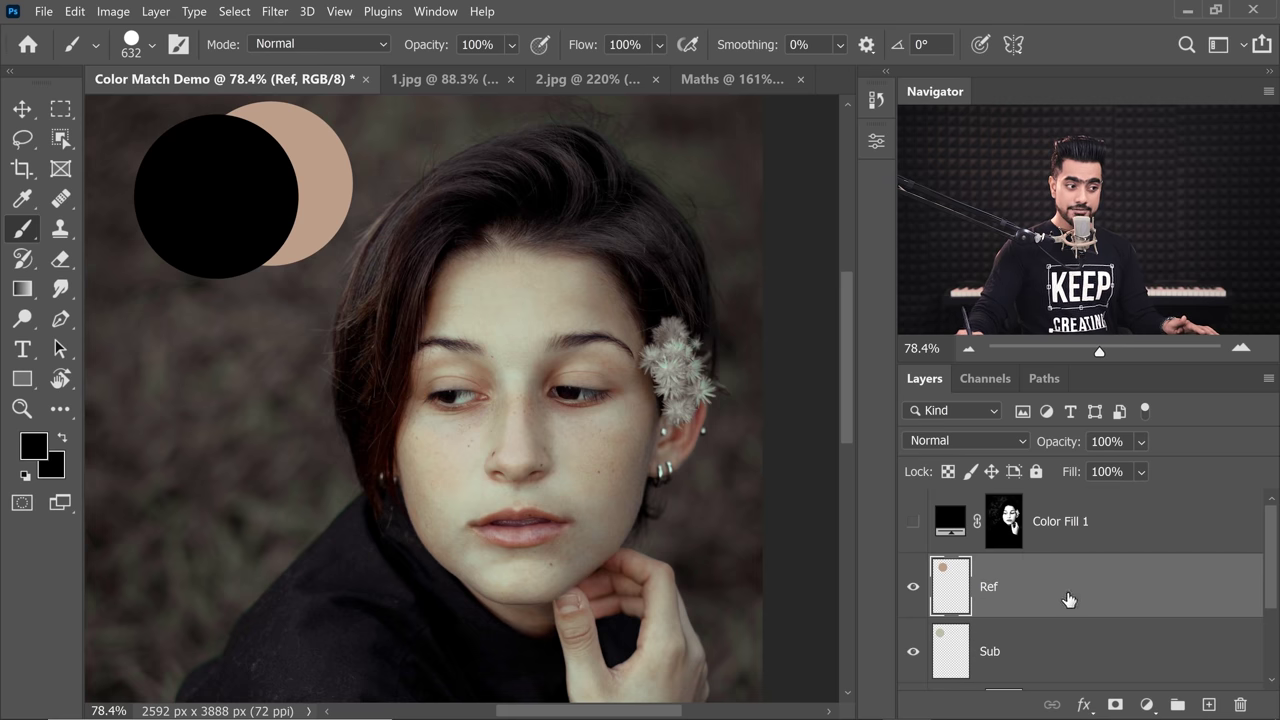
left_click(1066, 655)
left_click(962, 441)
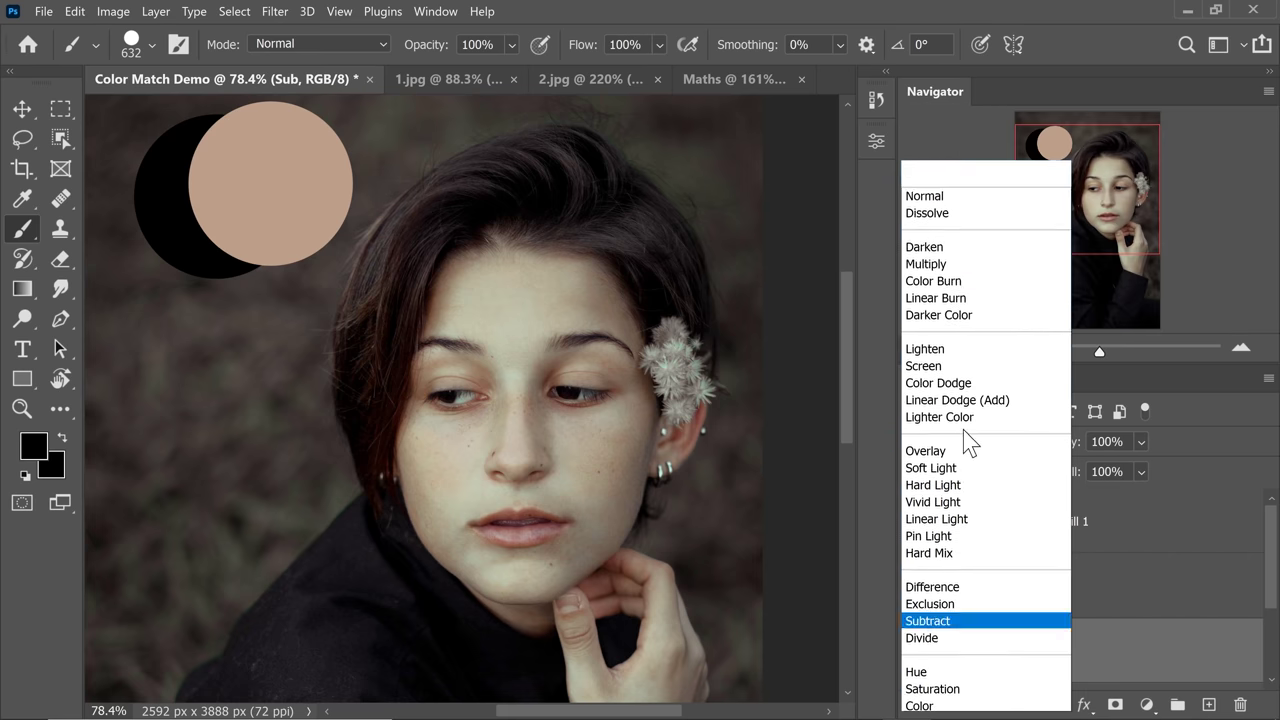
left_click(966, 170)
left_click(1008, 582)
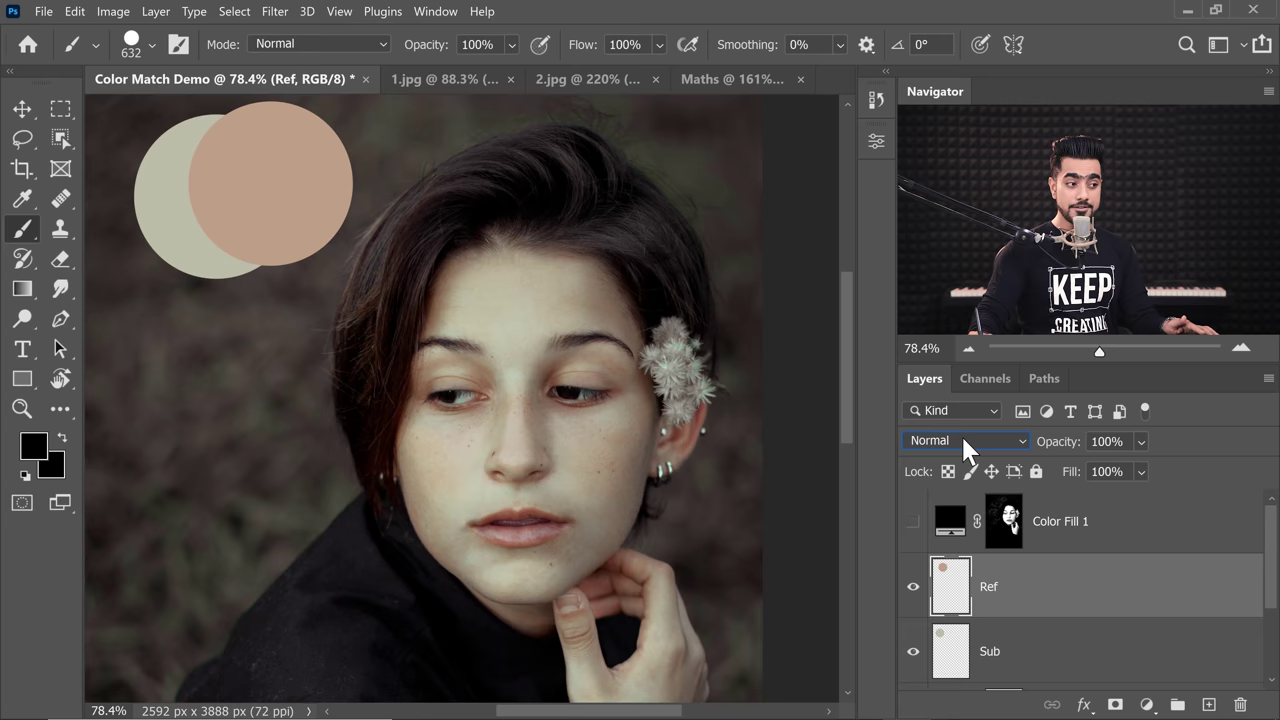
left_click(962, 440)
left_click(930, 594)
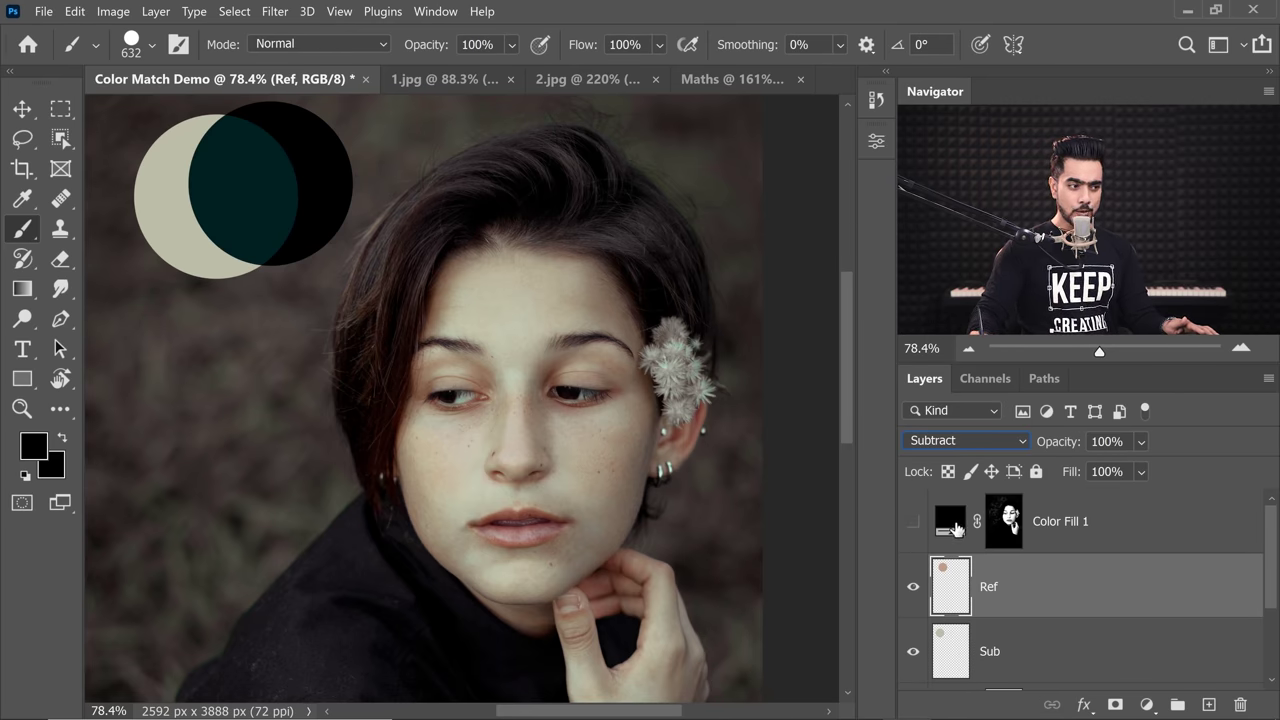
Step: Recolour Color Fill 1 to the dark teal 001f1f sampled from the circles' overlap
double_click(953, 521)
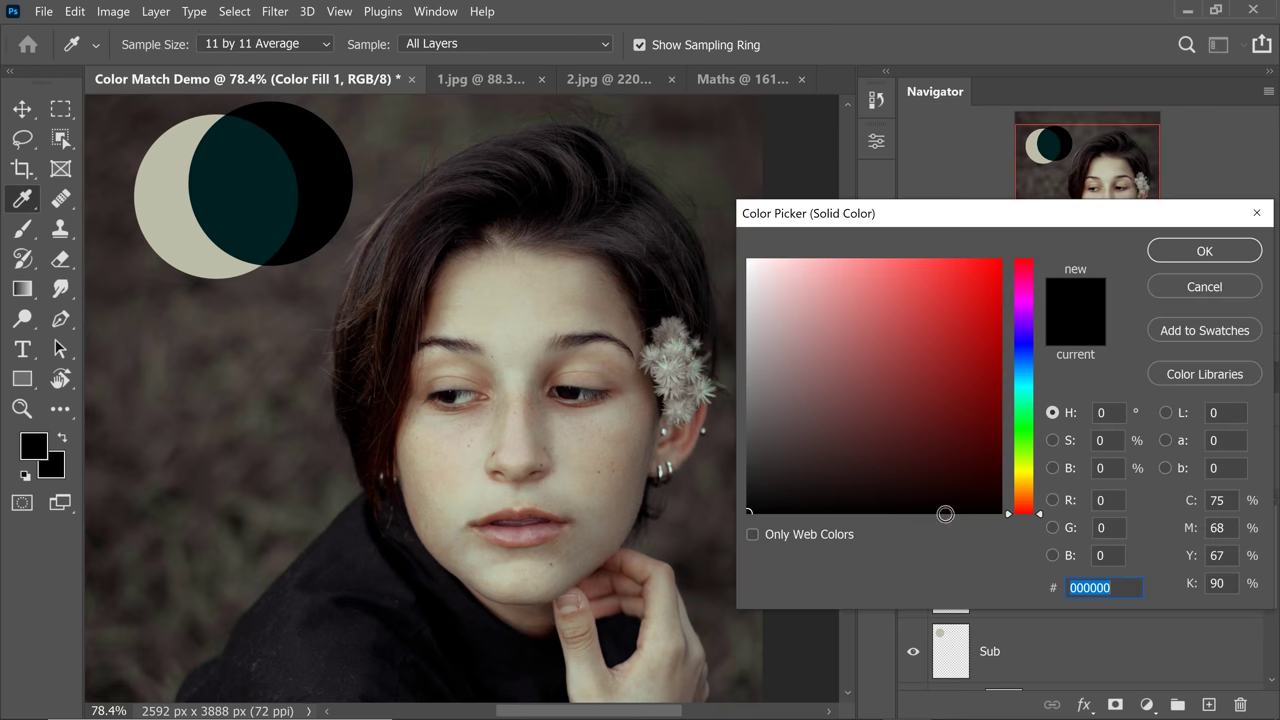
left_click(267, 184)
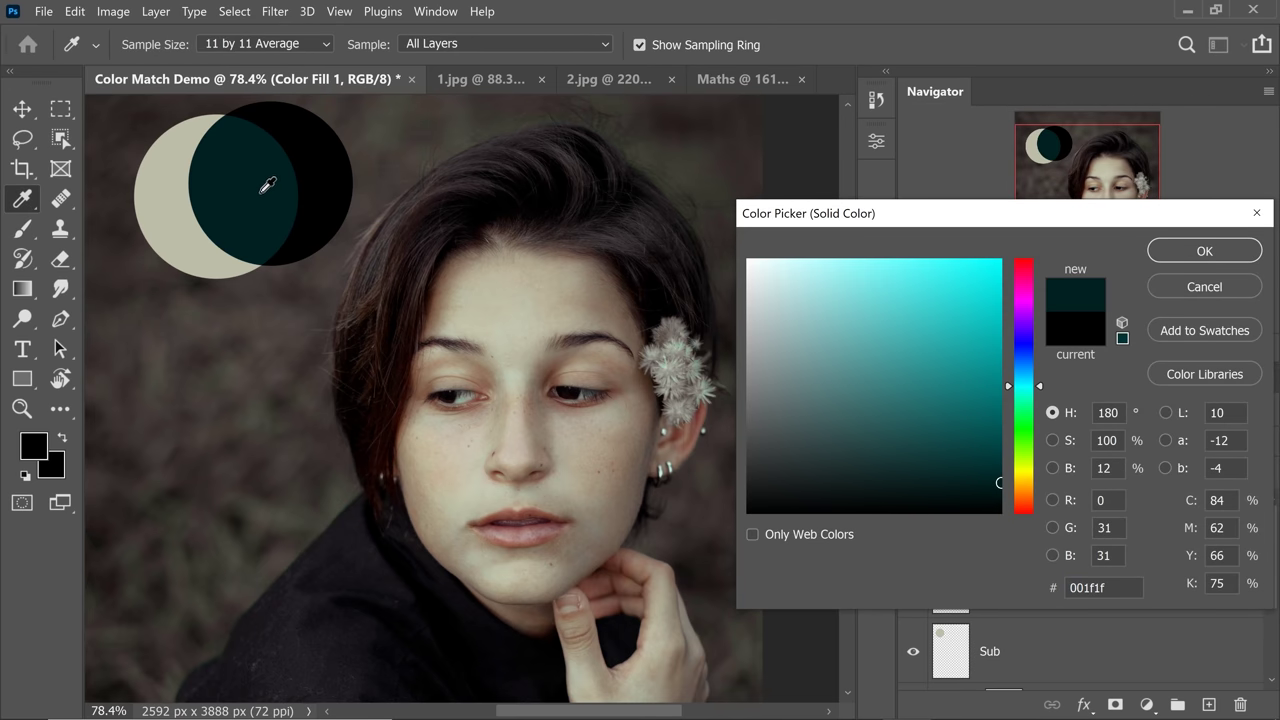
left_click(1182, 252)
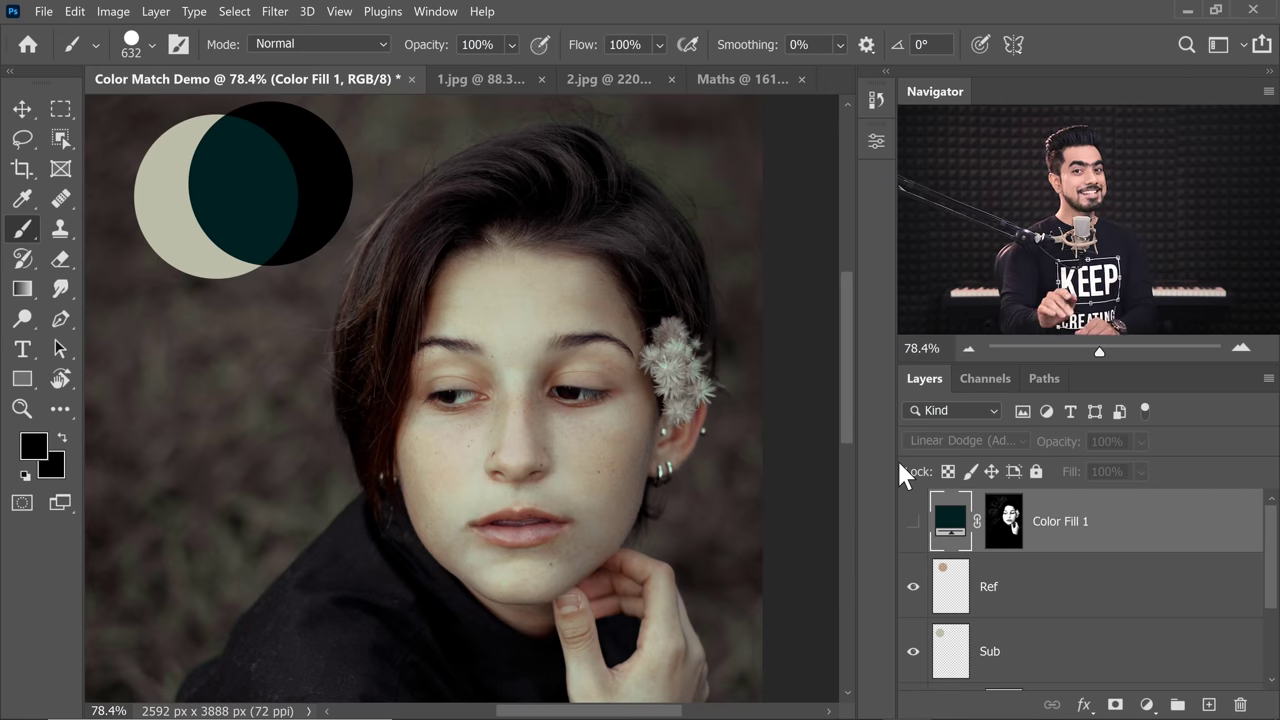
left_click(730, 81)
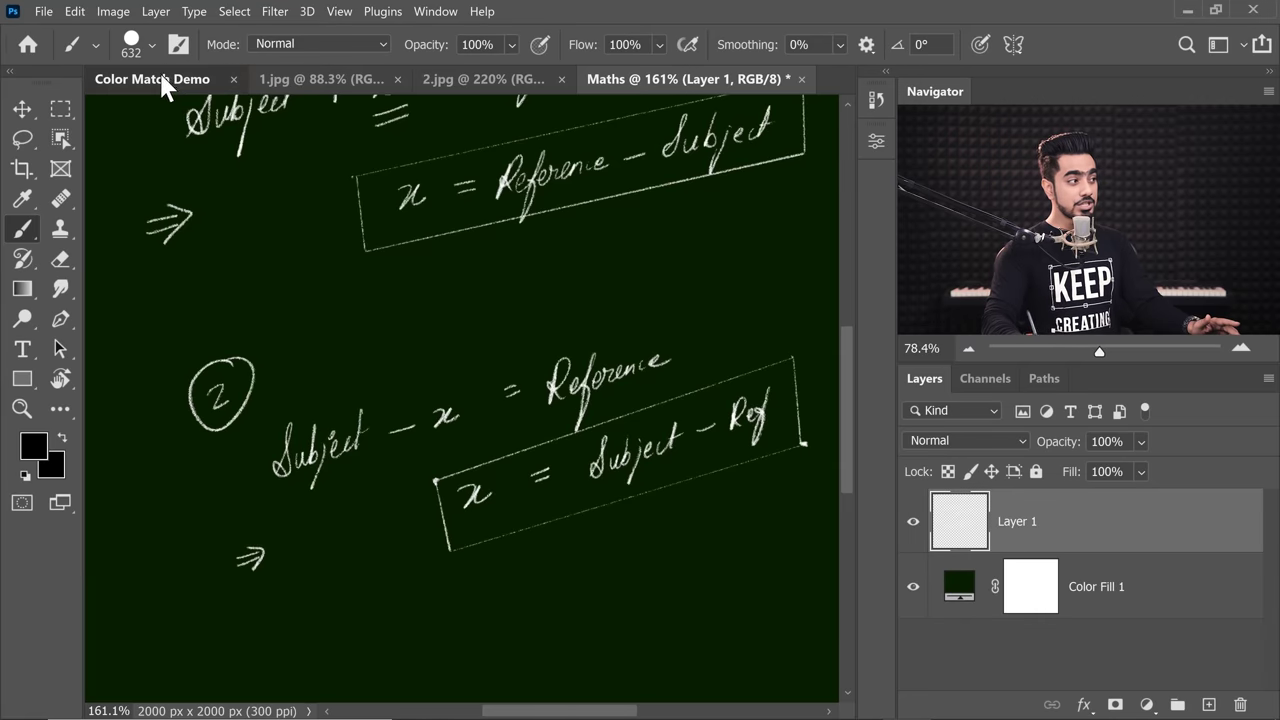
Step: Blend Color Fill 1 in Subtract, fit the photo on screen, hide Ref, and compare before/after
left_click(163, 80)
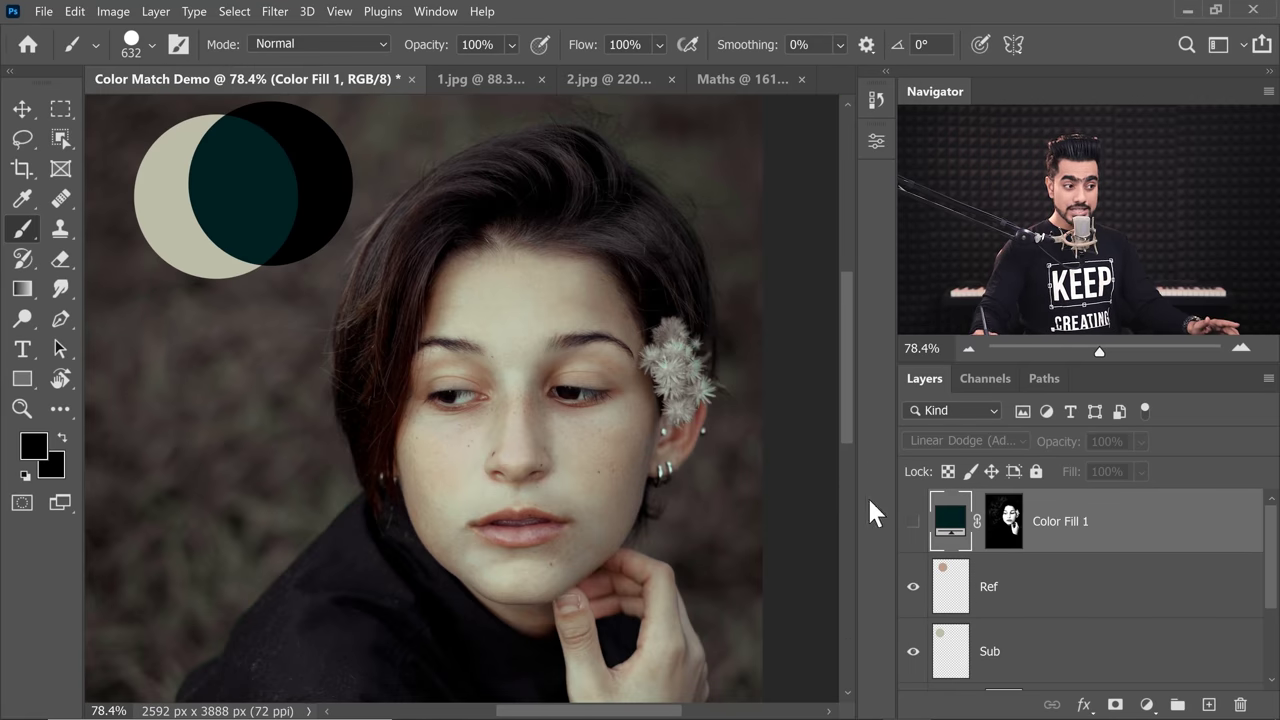
left_click(913, 521)
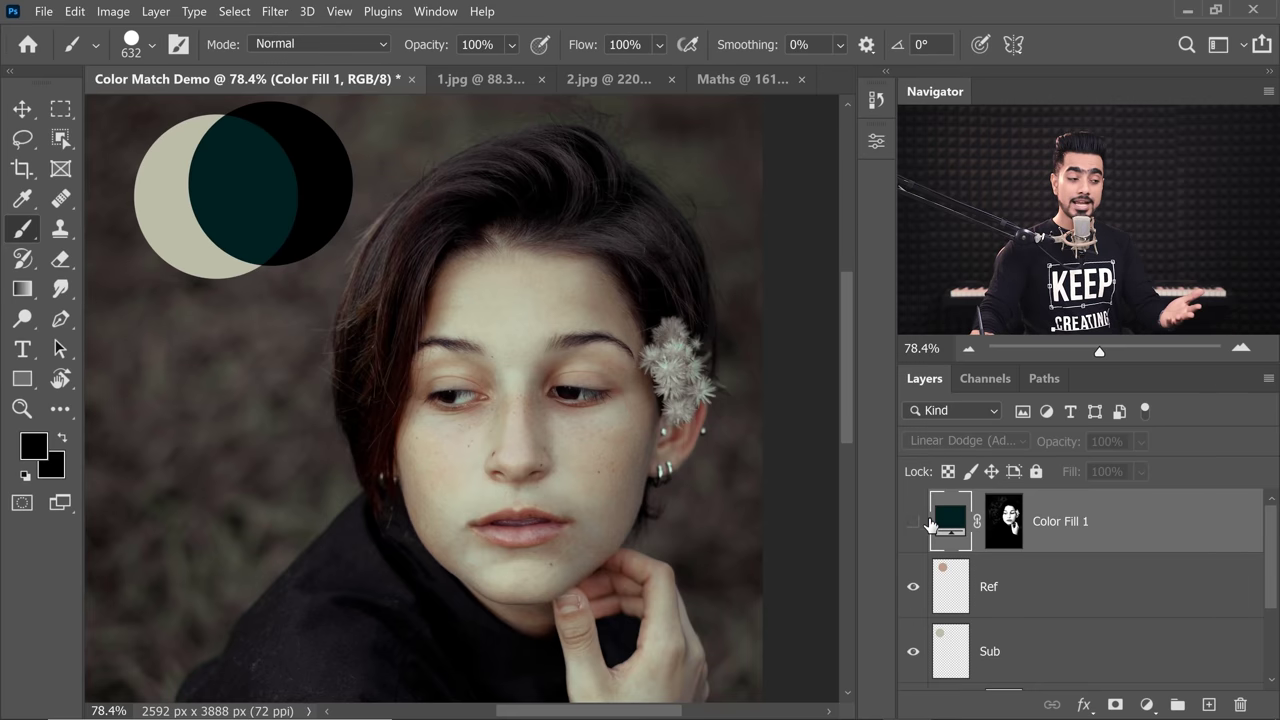
left_click(913, 521)
left_click(967, 442)
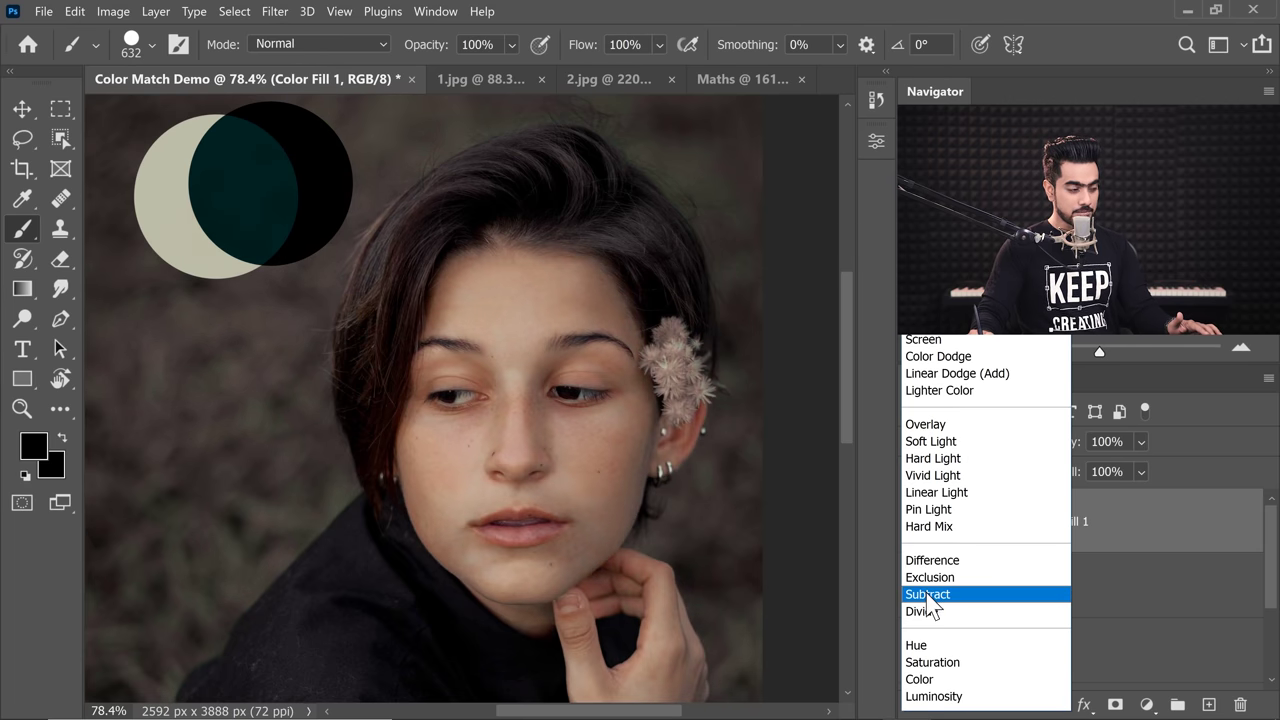
left_click(927, 597)
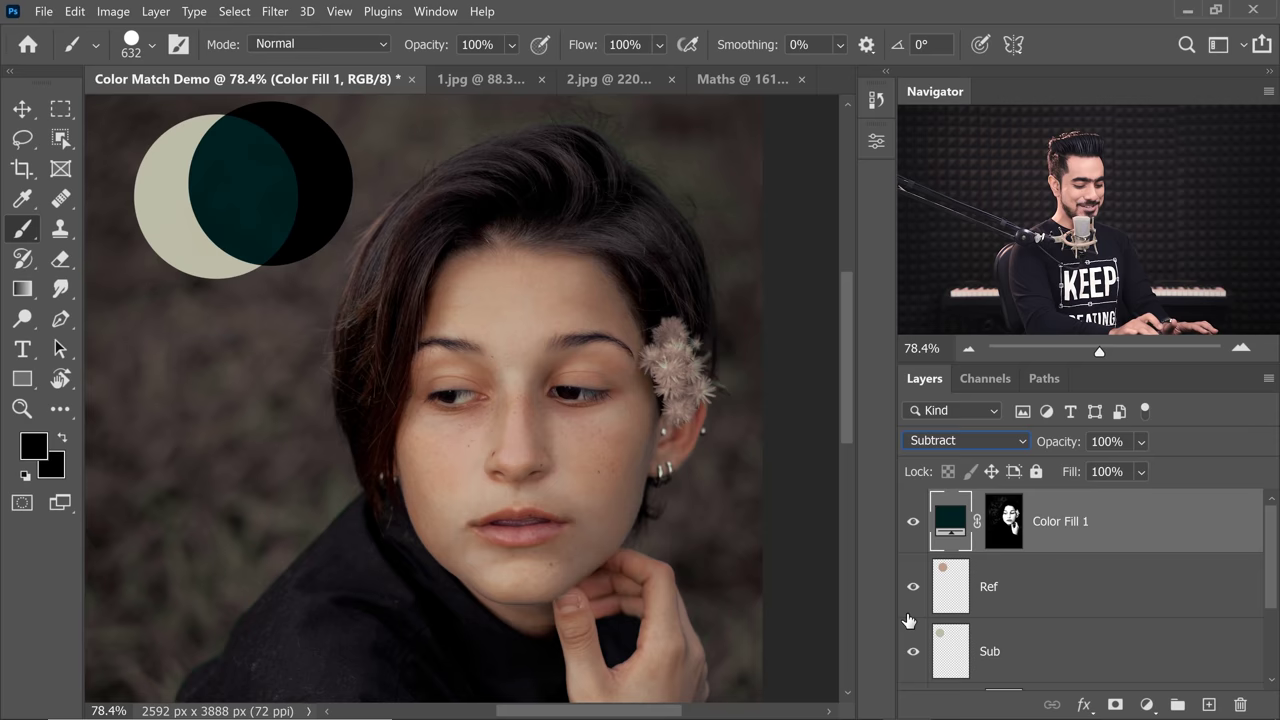
key("ctrl+0")
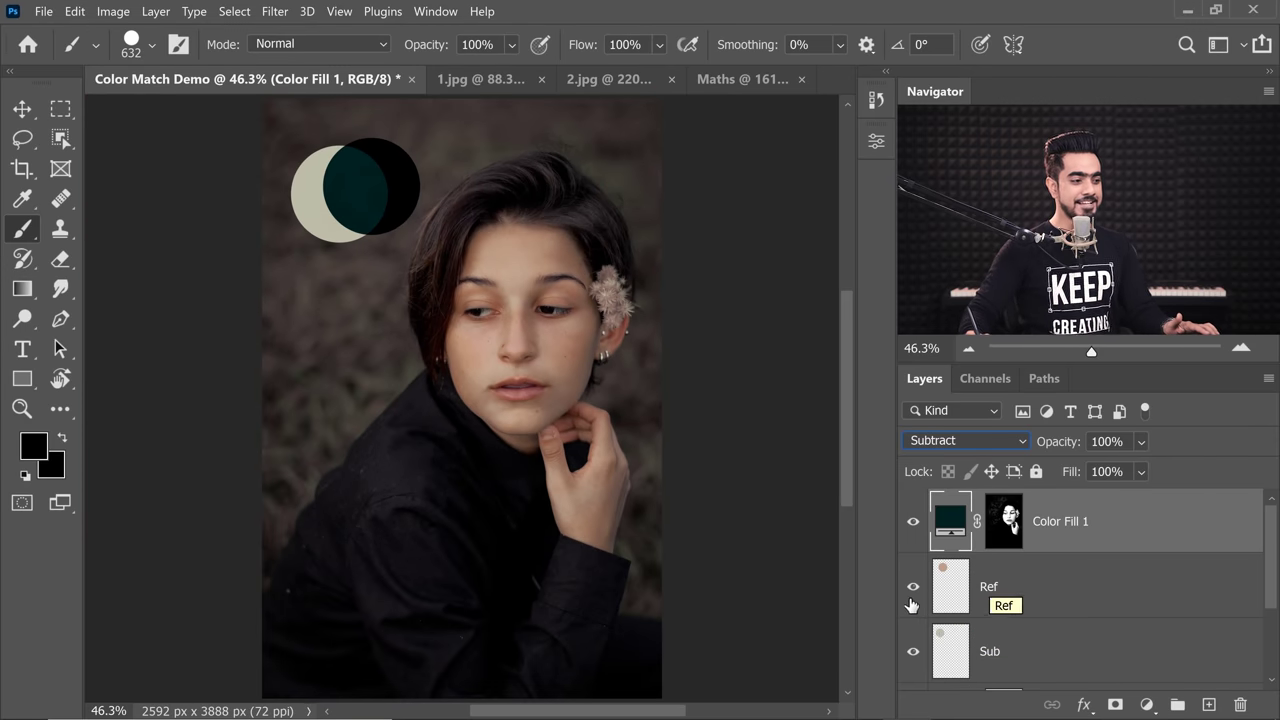
left_click(913, 586)
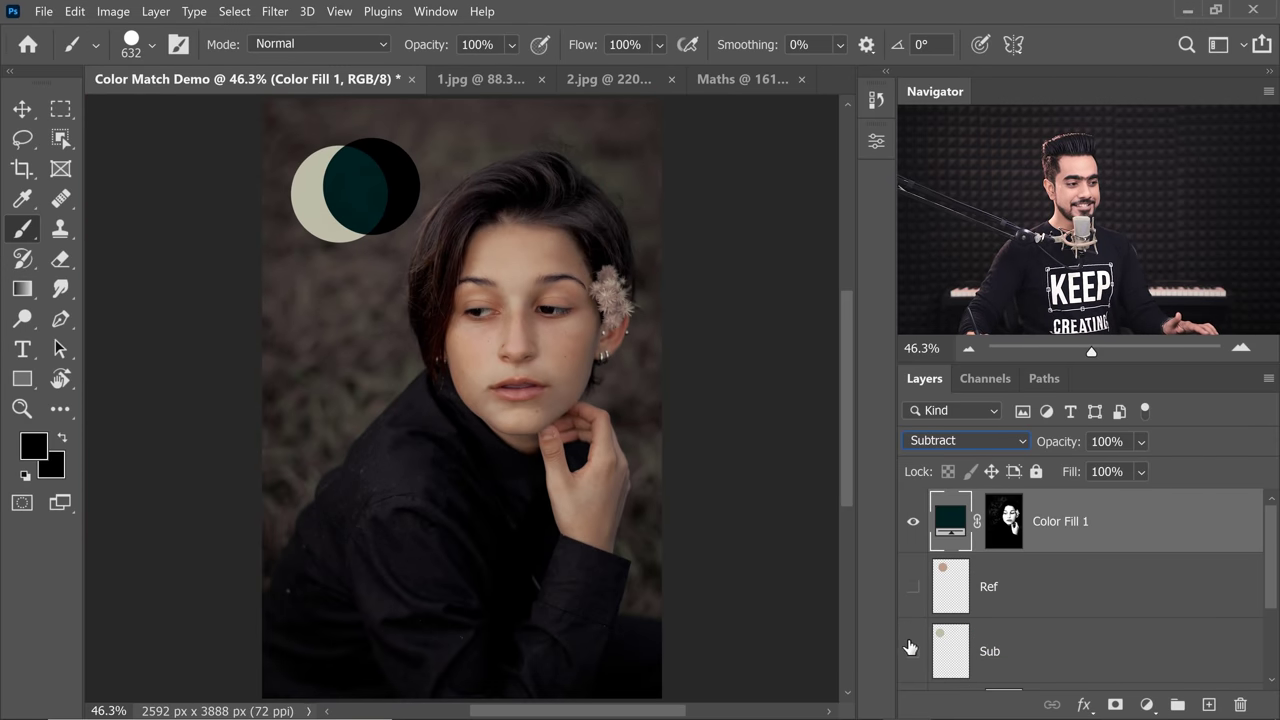
left_click(912, 527)
left_click(912, 527)
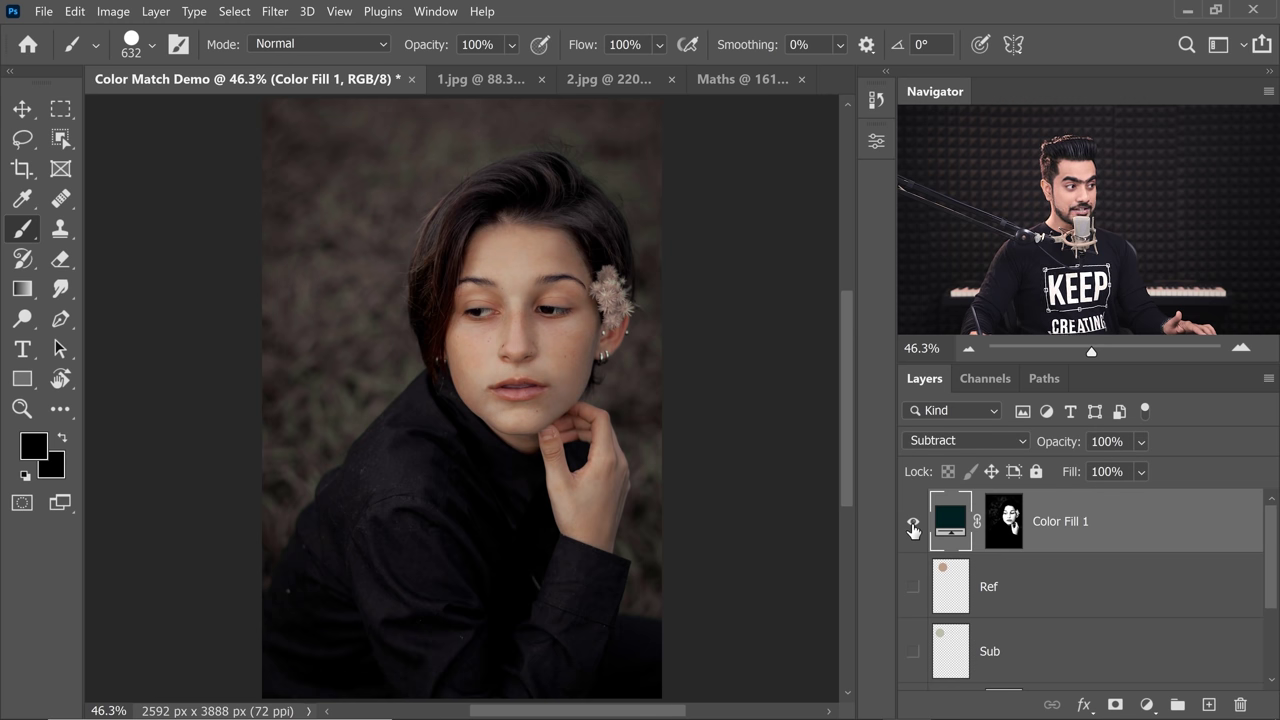
left_click(601, 79)
scroll(514, 443, "down", 5)
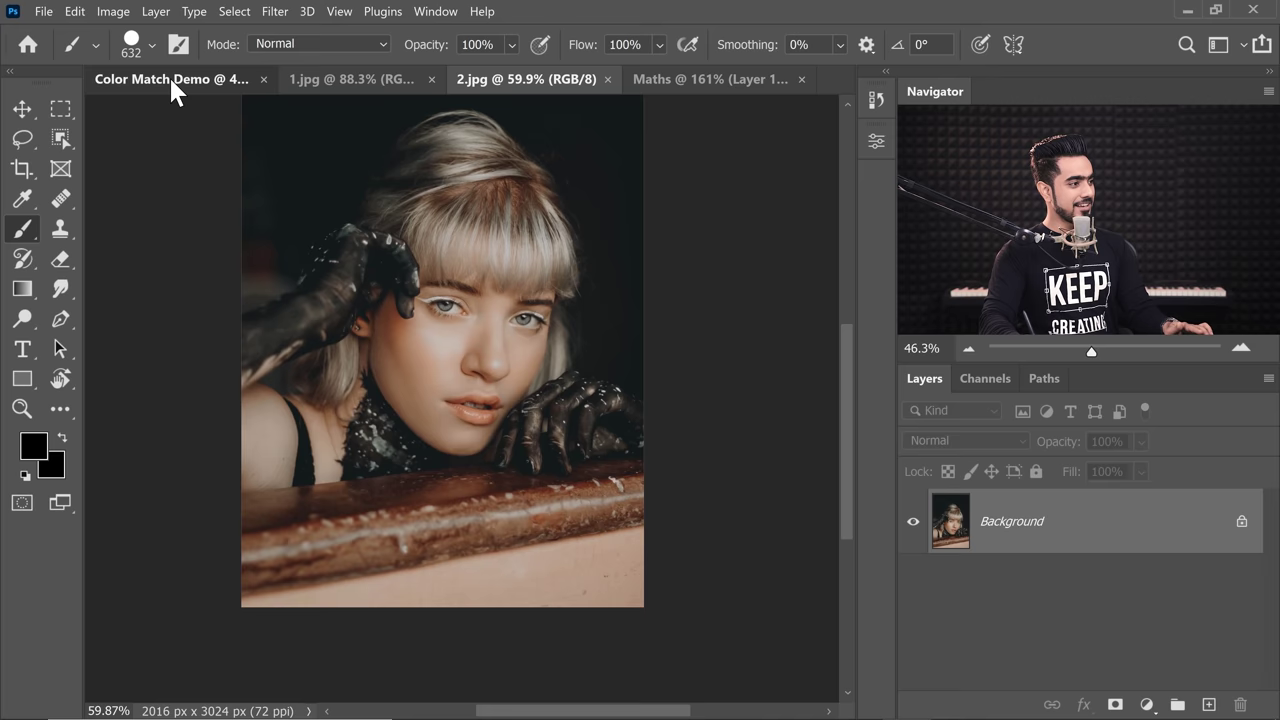
left_click(169, 78)
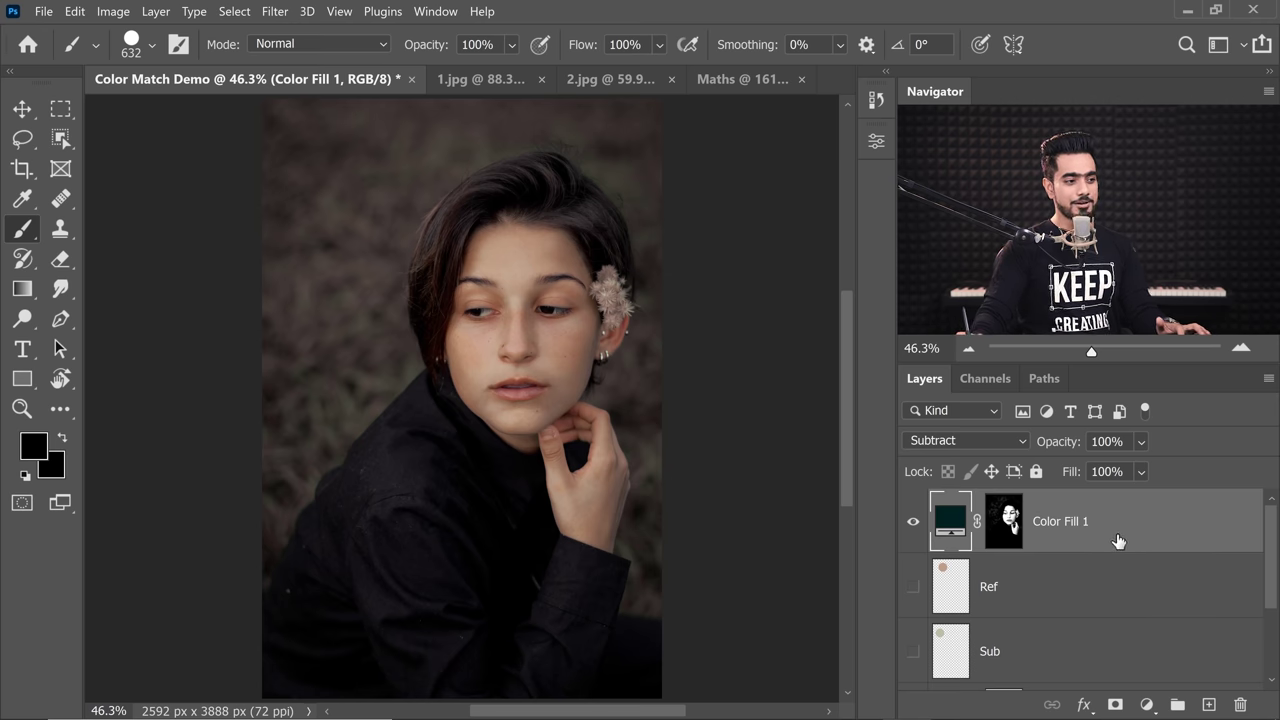
Step: Group Color Fill 1, add a black hide-all mask, and paint white over the face with a Soft Round brush
key("ctrl+g")
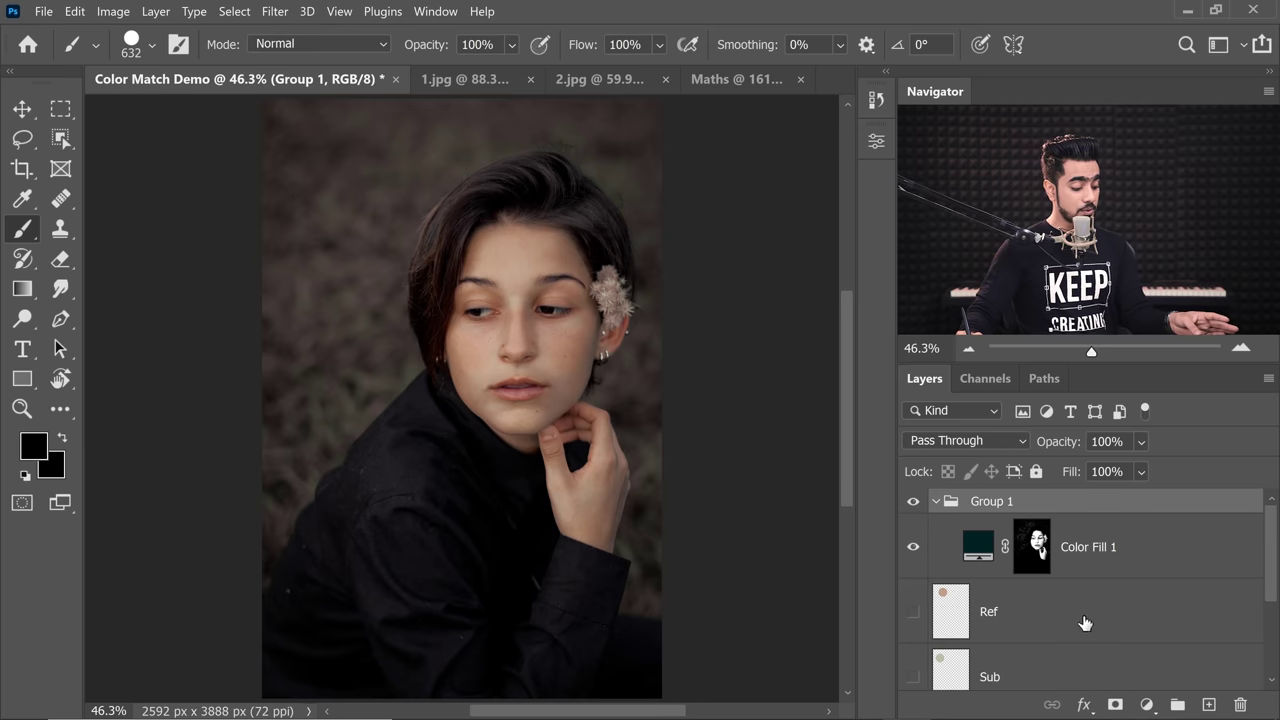
left_click(1116, 706, "alt")
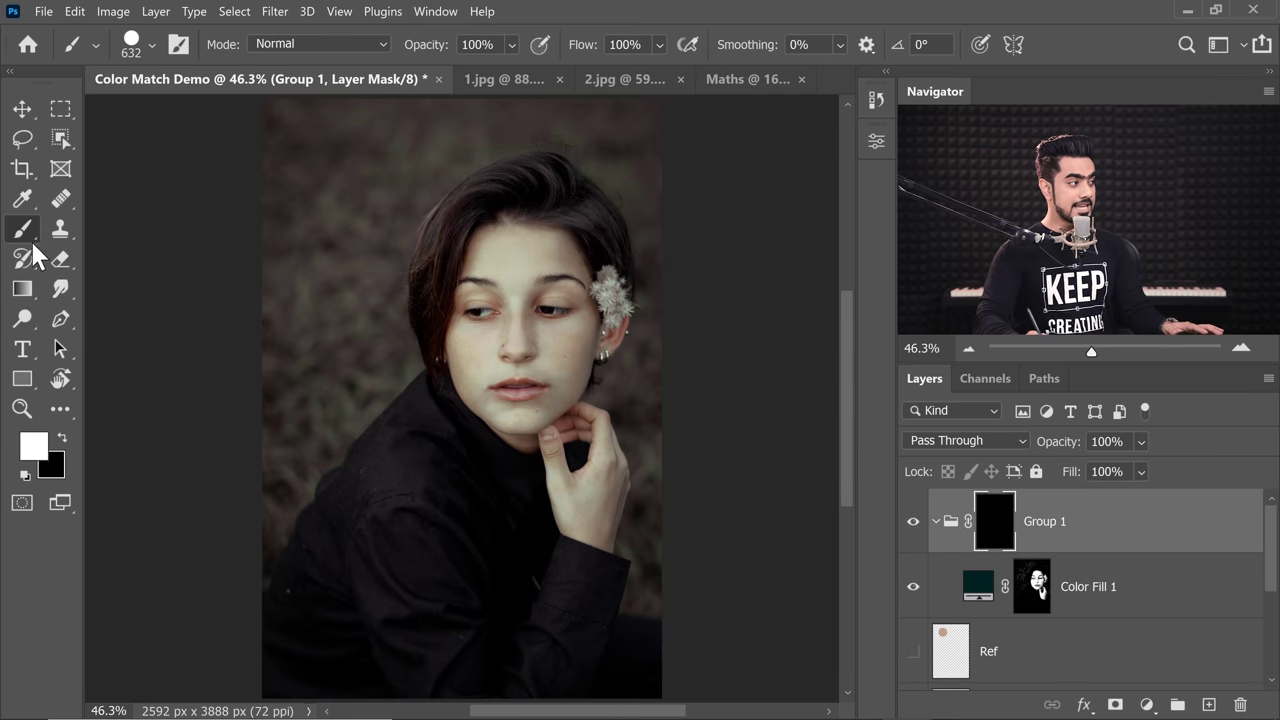
left_click(136, 44)
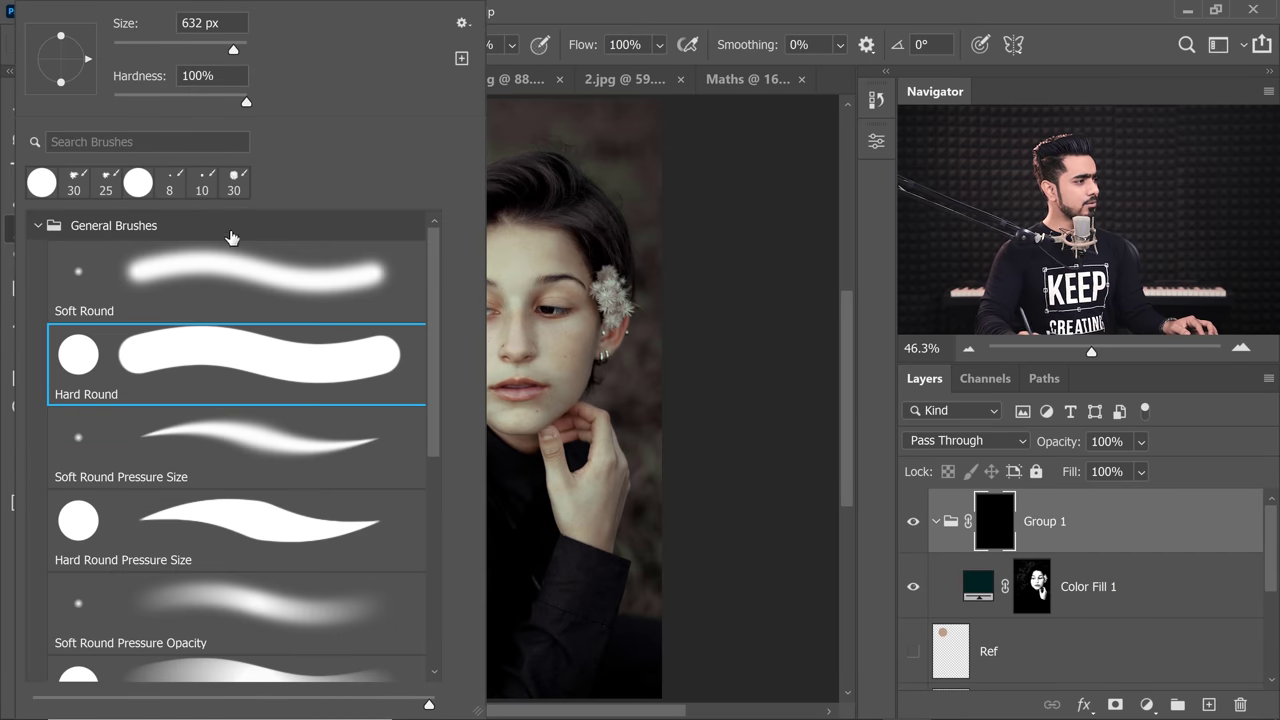
left_click(363, 263)
key("Return")
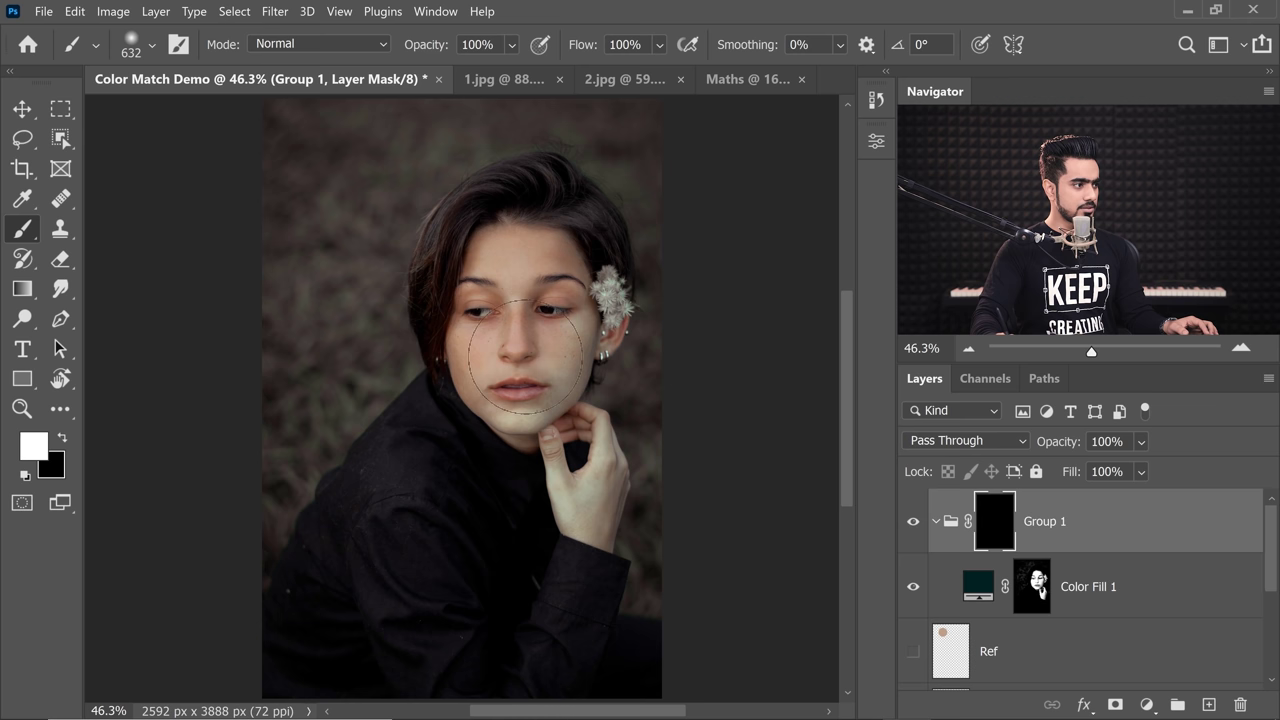
mouse_move(551, 343)
left_mouse_down()
mouse_move(554, 419)
mouse_move(608, 460)
mouse_move(572, 471)
mouse_move(562, 504)
mouse_move(599, 523)
mouse_move(598, 449)
mouse_move(568, 431)
mouse_move(556, 384)
mouse_move(564, 354)
mouse_move(602, 322)
mouse_move(592, 299)
mouse_move(543, 287)
left_mouse_up()
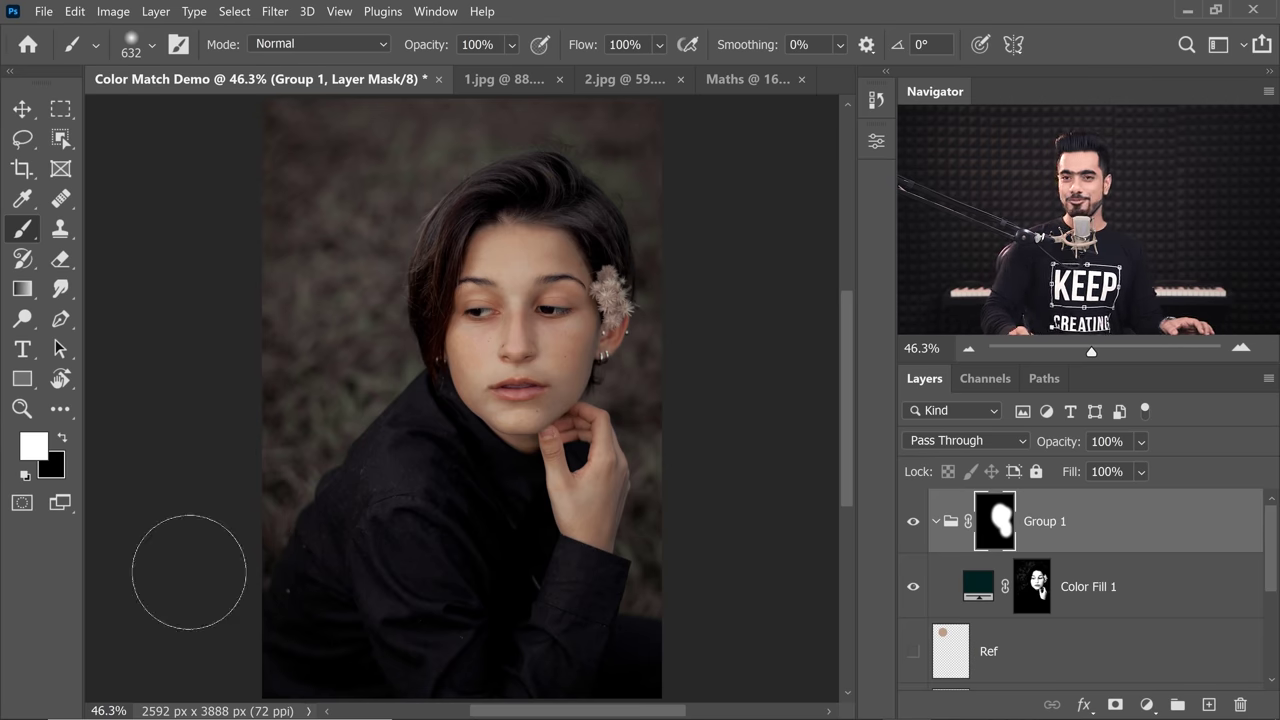